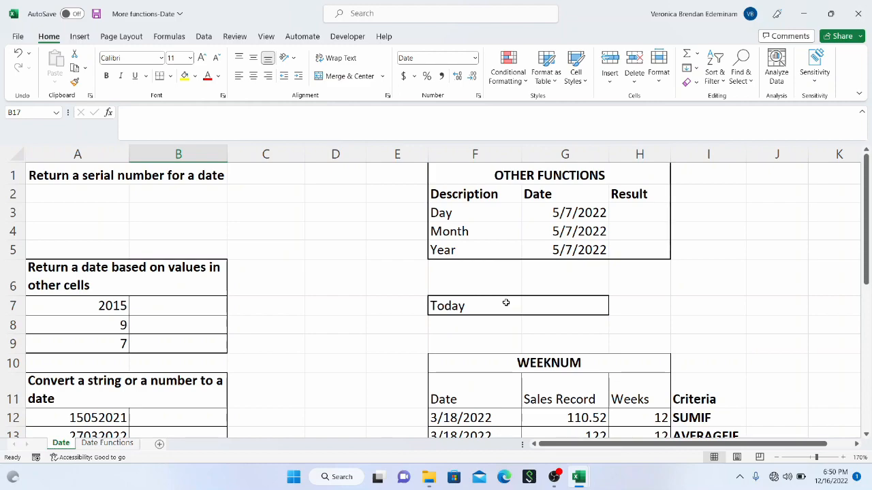
# Step: Enter the formula =TODAY() in cell G7, beside the Today label
pyautogui.click(579, 305)
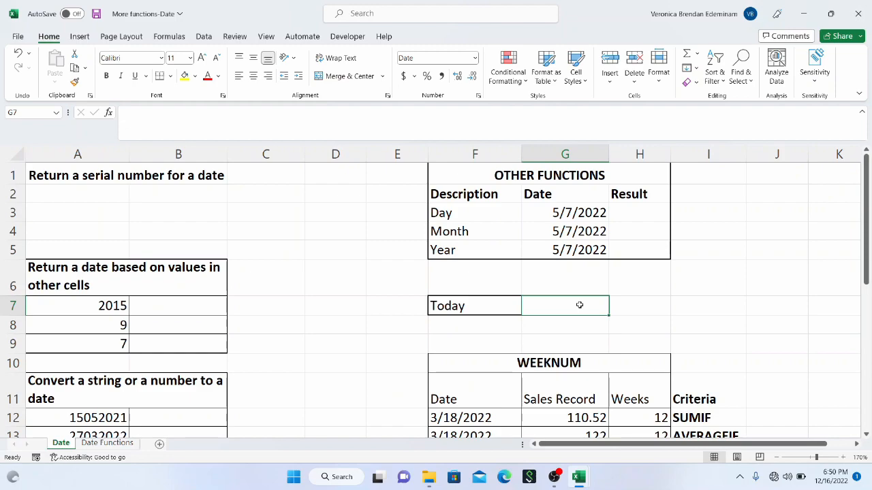
pyautogui.write('=')
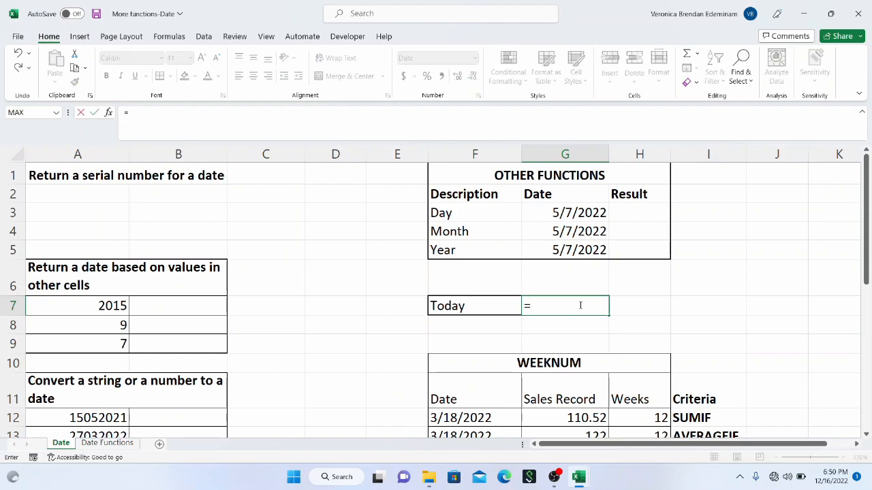
pyautogui.write('today')
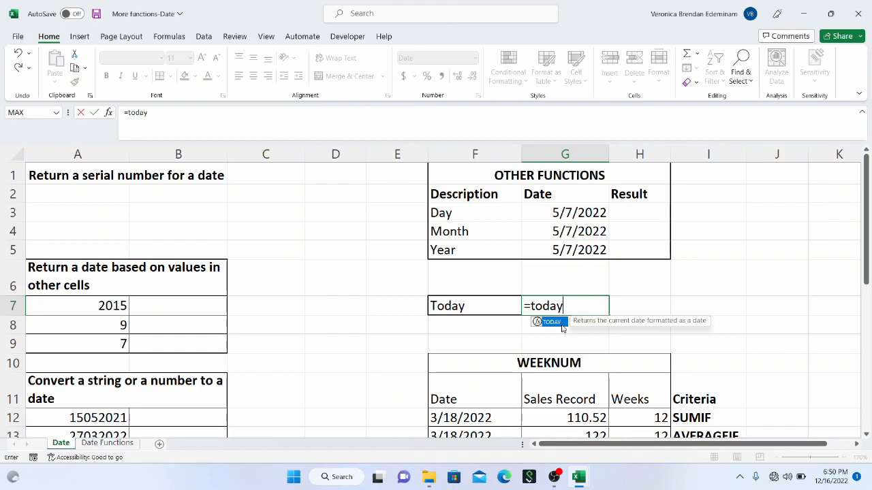
pyautogui.write('()')
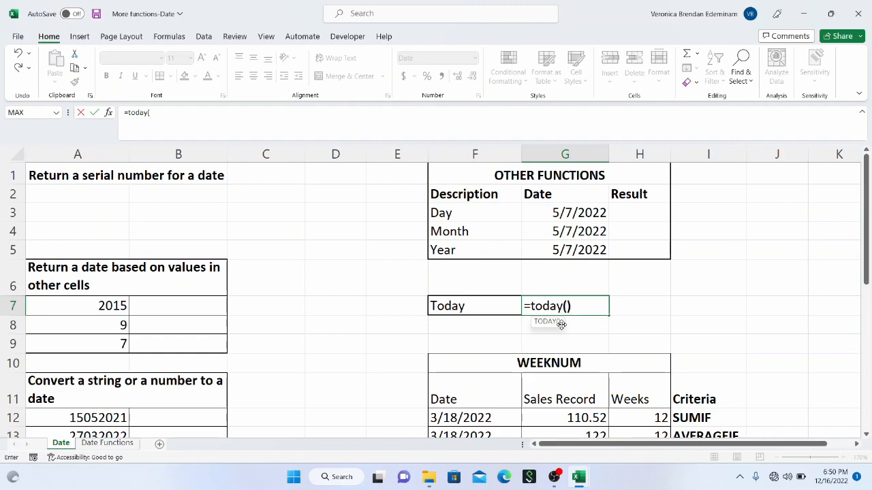
pyautogui.press('Return')
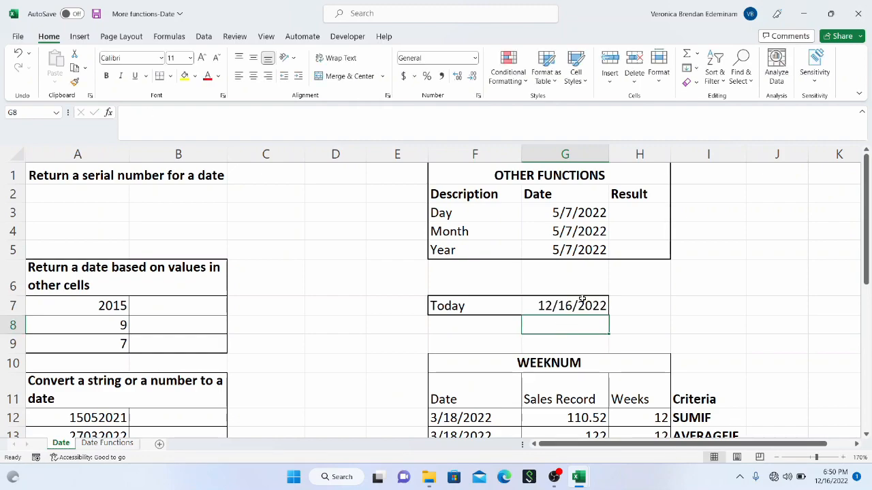
pyautogui.click(566, 307)
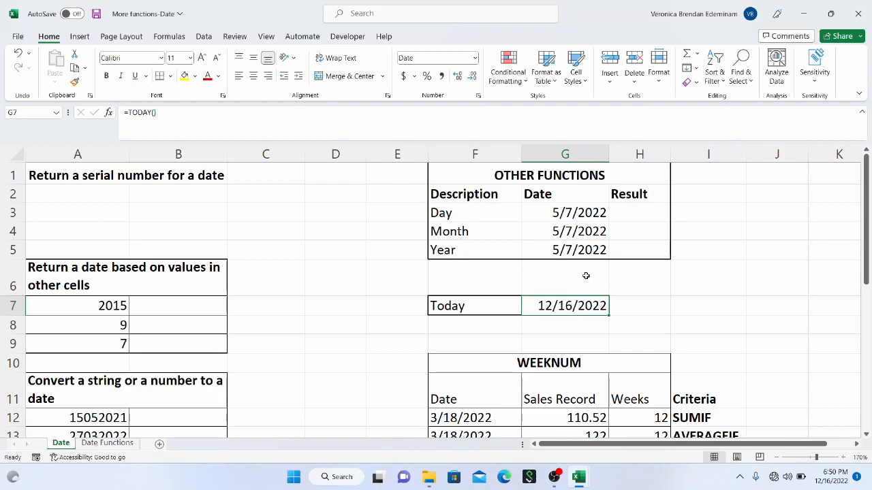
pyautogui.click(621, 308)
pyautogui.click(584, 308)
pyautogui.click(639, 309)
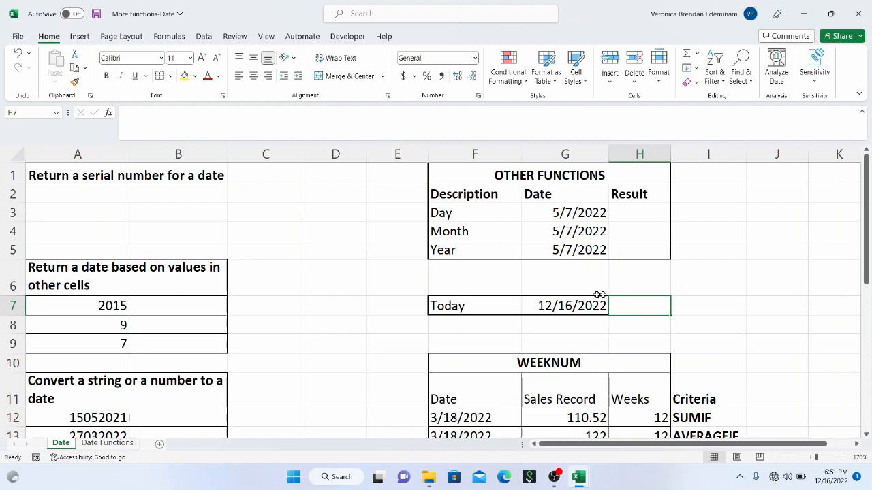
# Step: Apply the General number format to the date in G7 and return it to Short Date
pyautogui.click(577, 303)
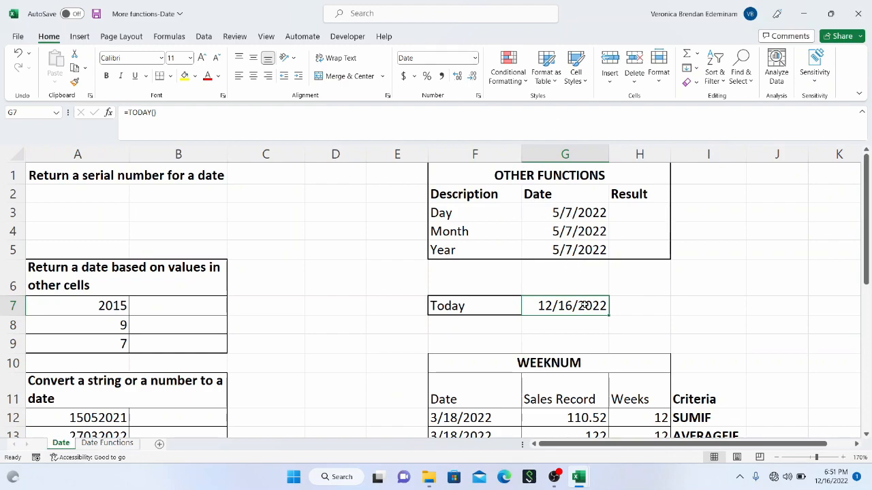
pyautogui.click(474, 60)
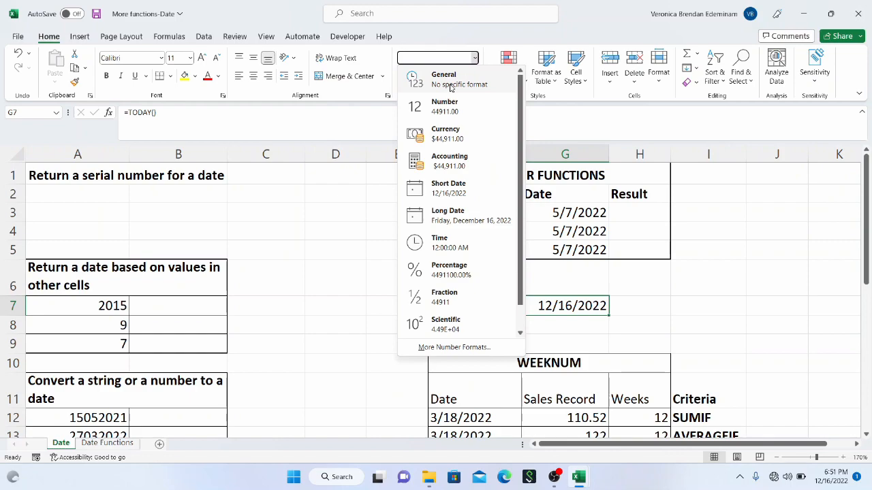
pyautogui.click(450, 82)
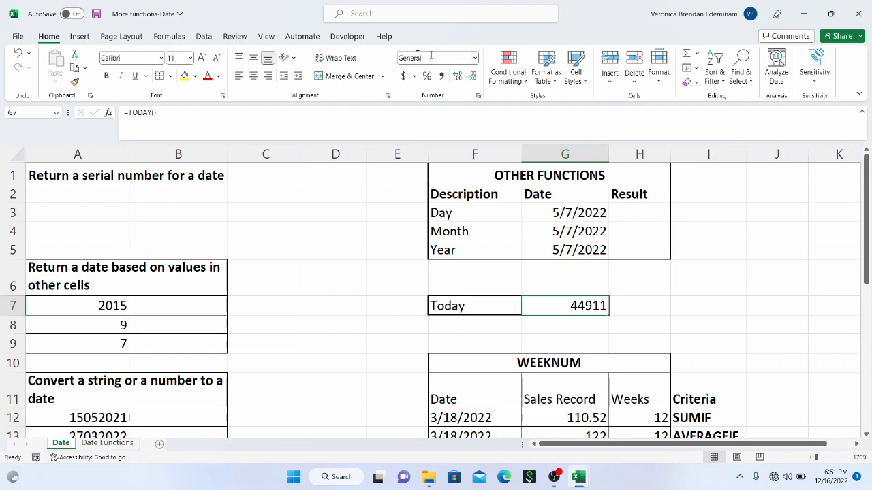
pyautogui.click(475, 59)
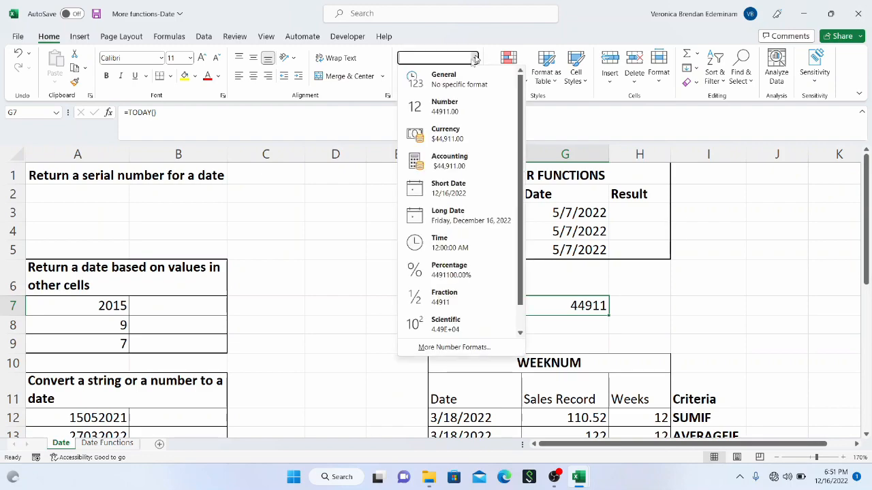
pyautogui.click(459, 184)
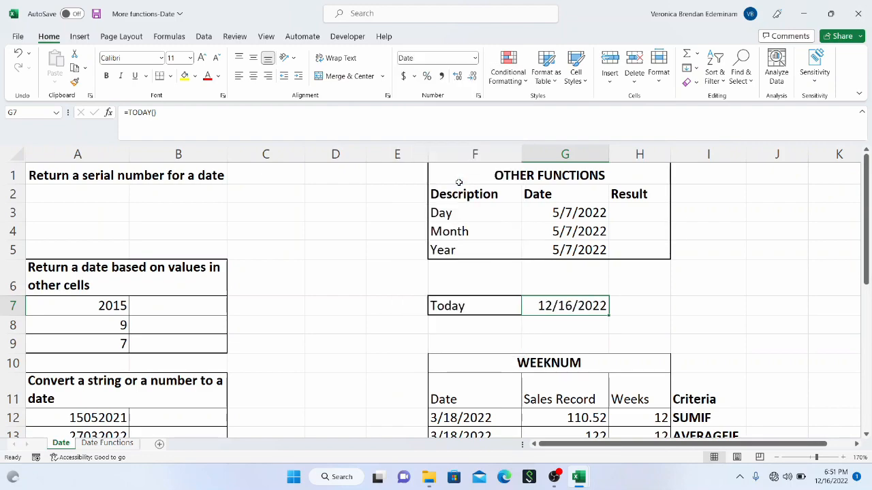
# Step: Apply the Long Date format to G7 and widen column G enough to fit the full date
pyautogui.click(478, 59)
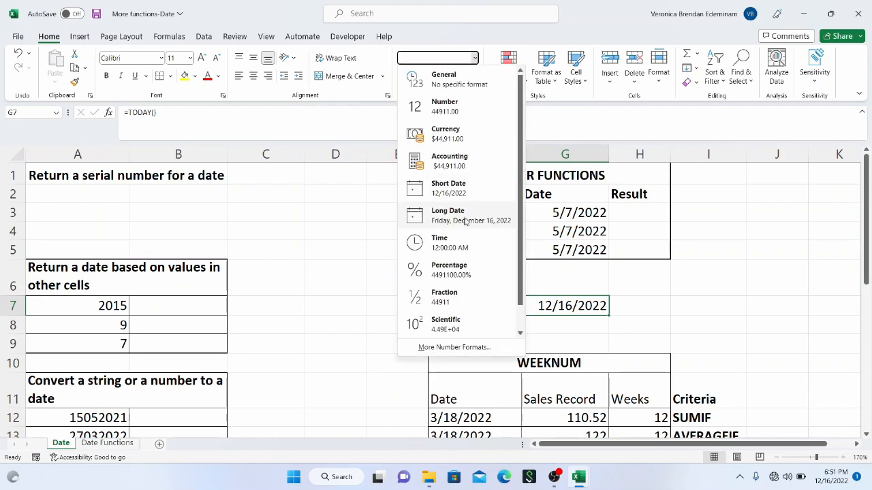
pyautogui.click(465, 217)
pyautogui.moveTo(609, 150); pyautogui.dragTo(712, 150)
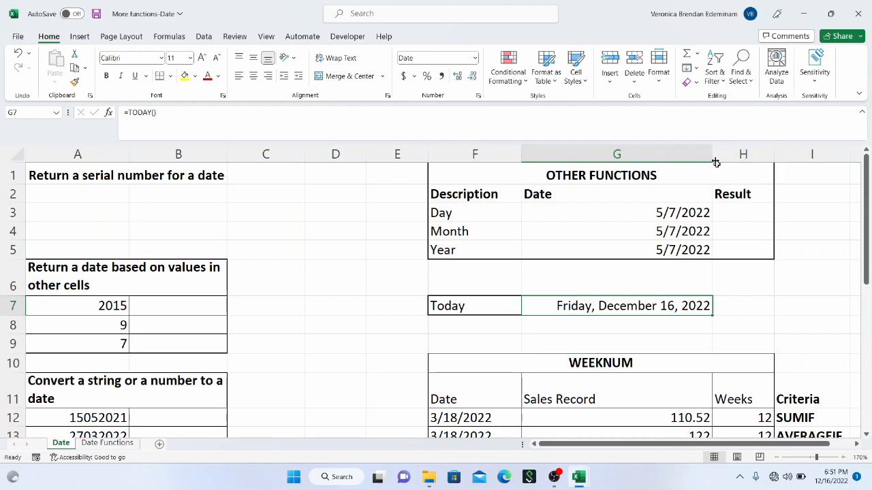
# Step: Return G7 to the Short Date format, narrow column G to fit and widen column H slightly
pyautogui.moveTo(716, 162); pyautogui.dragTo(633, 156)
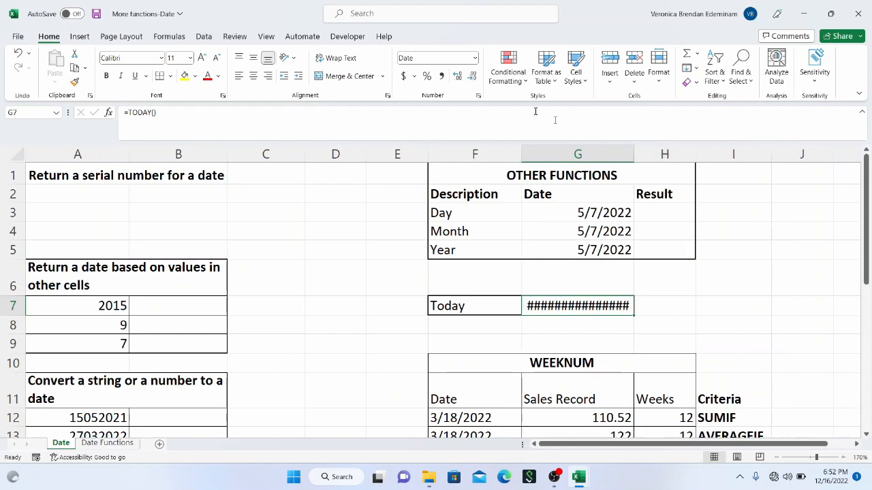
pyautogui.click(476, 60)
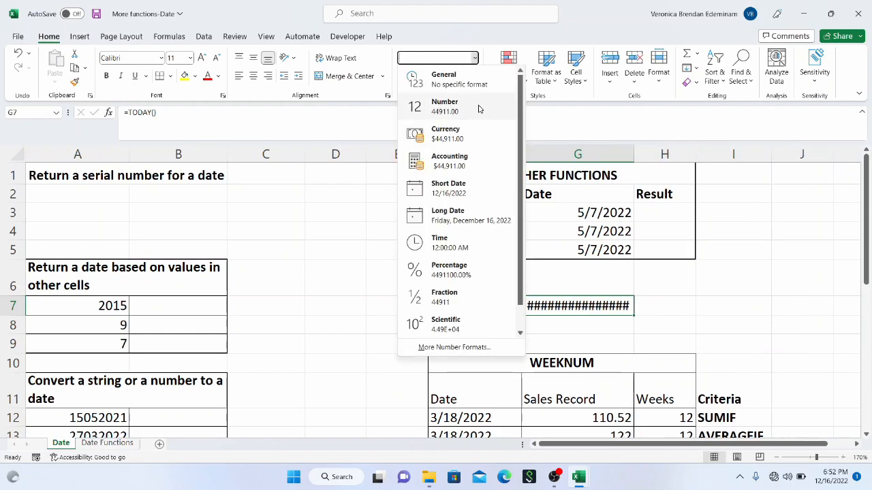
pyautogui.click(474, 196)
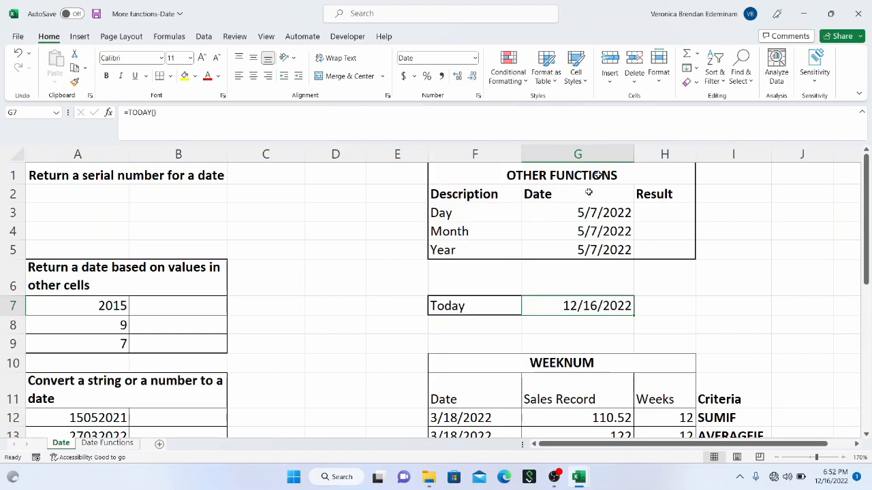
pyautogui.moveTo(633, 156); pyautogui.dragTo(606, 155)
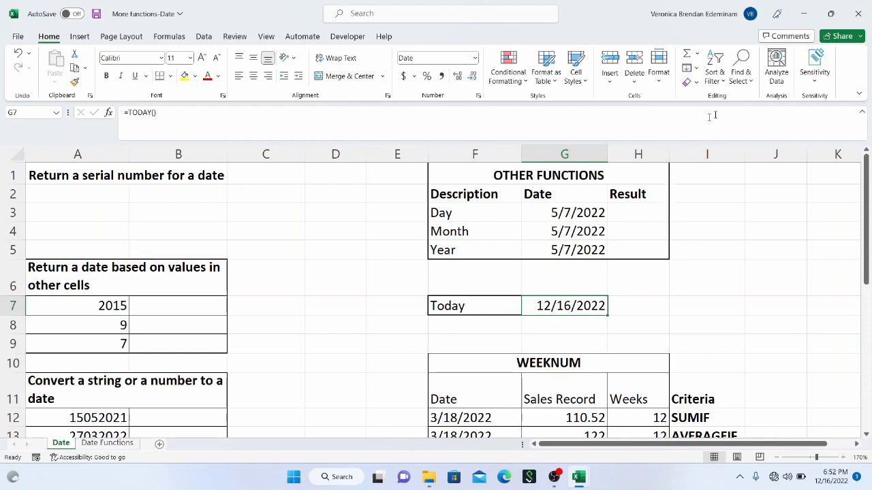
pyautogui.moveTo(669, 155); pyautogui.dragTo(675, 158)
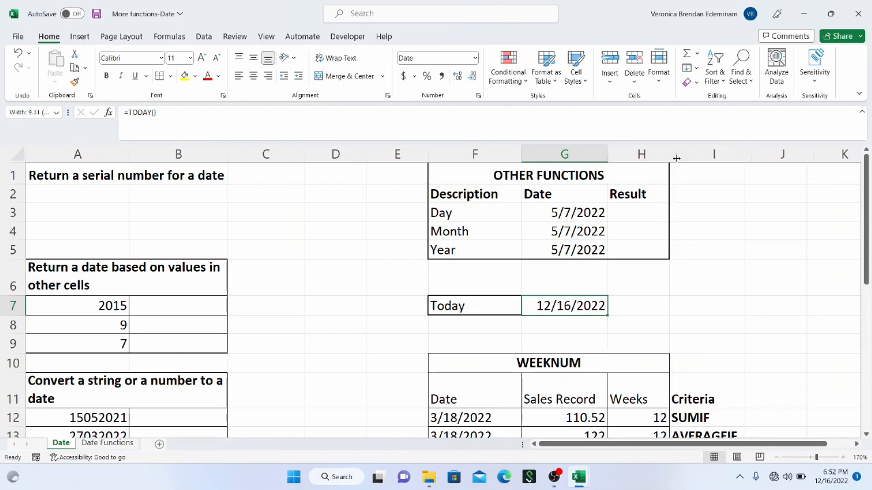
pyautogui.click(658, 212)
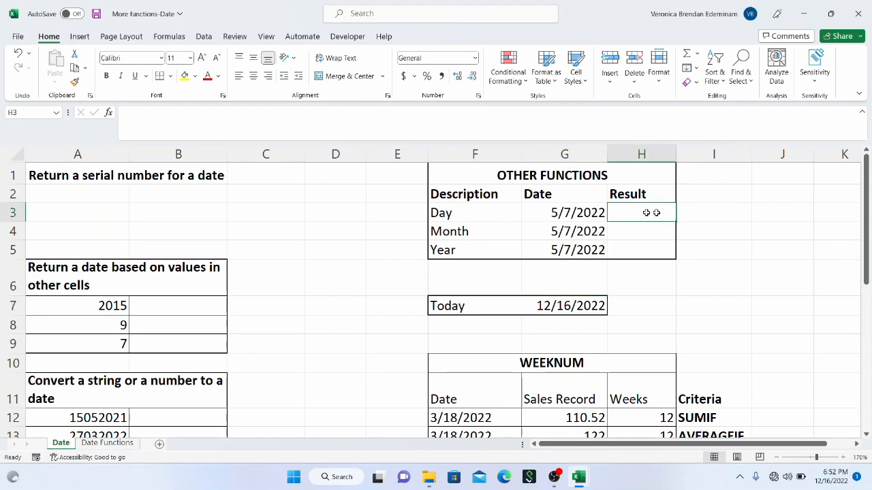
pyautogui.moveTo(598, 214); pyautogui.dragTo(591, 243)
pyautogui.click(591, 213)
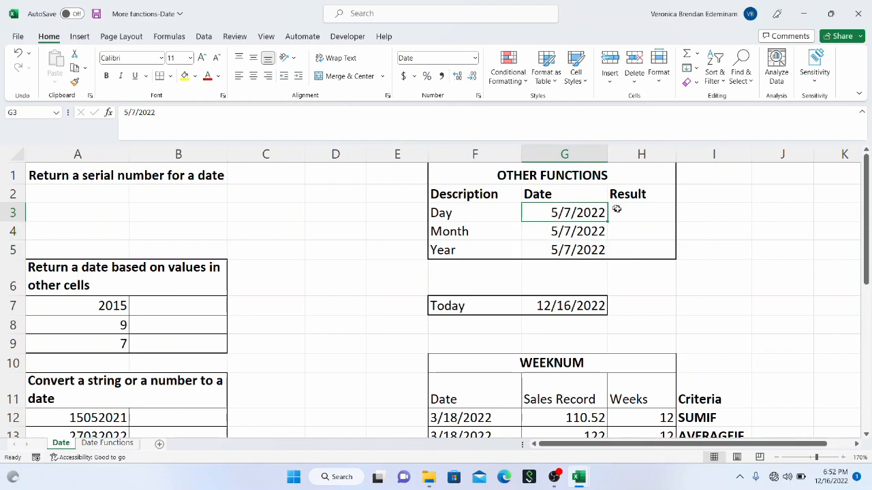
pyautogui.click(620, 209)
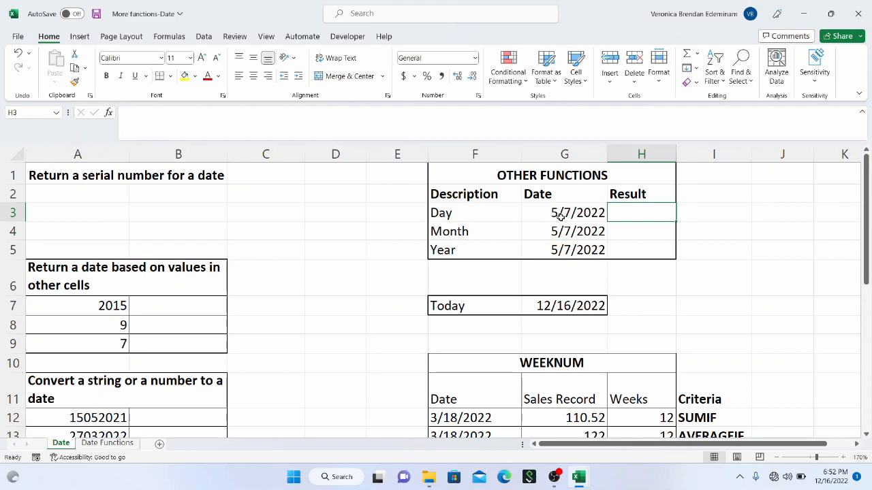
pyautogui.click(590, 216)
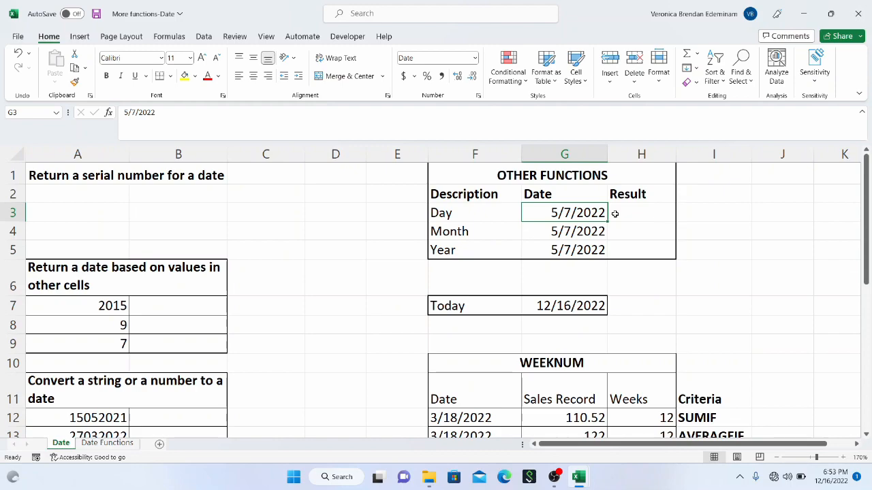
pyautogui.click(614, 214)
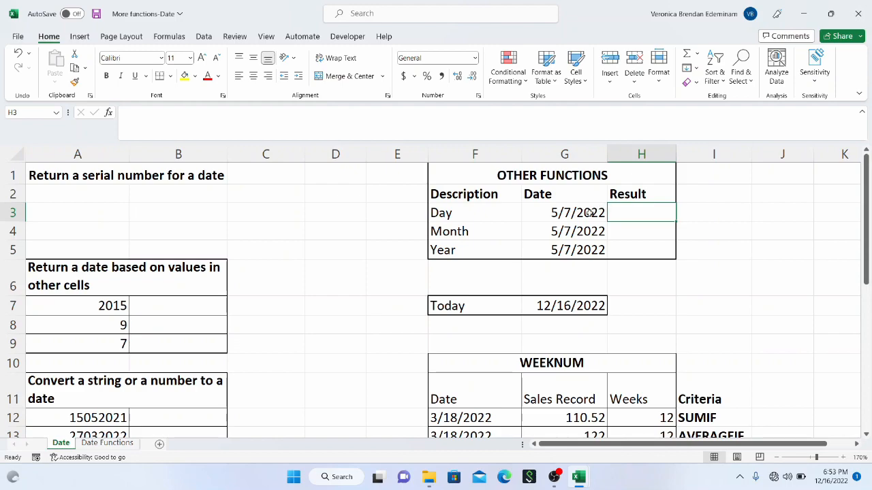
# Step: Apply the Long Date format to the Day row's date in G3 and widen column G to fit it
pyautogui.click(590, 213)
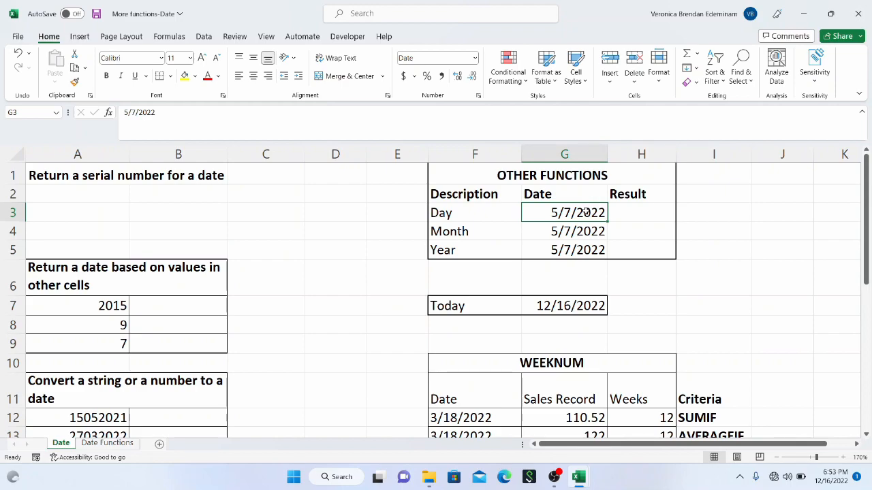
pyautogui.moveTo(607, 159); pyautogui.dragTo(629, 159)
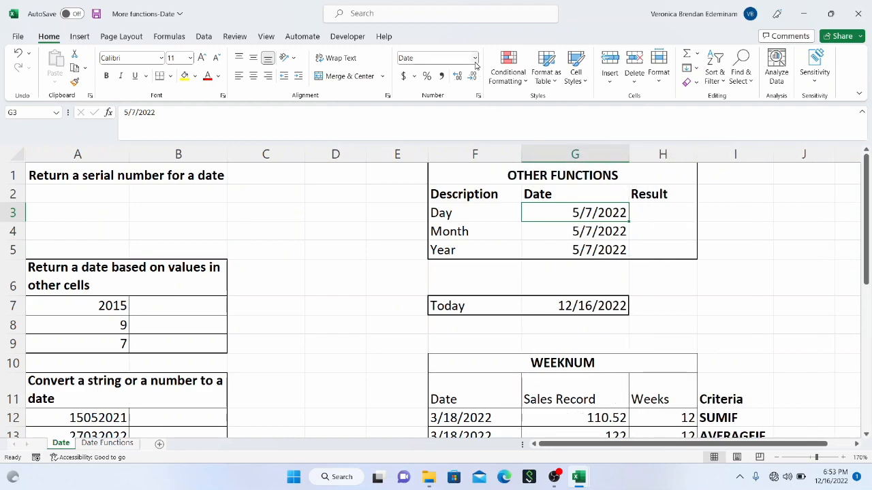
pyautogui.click(474, 58)
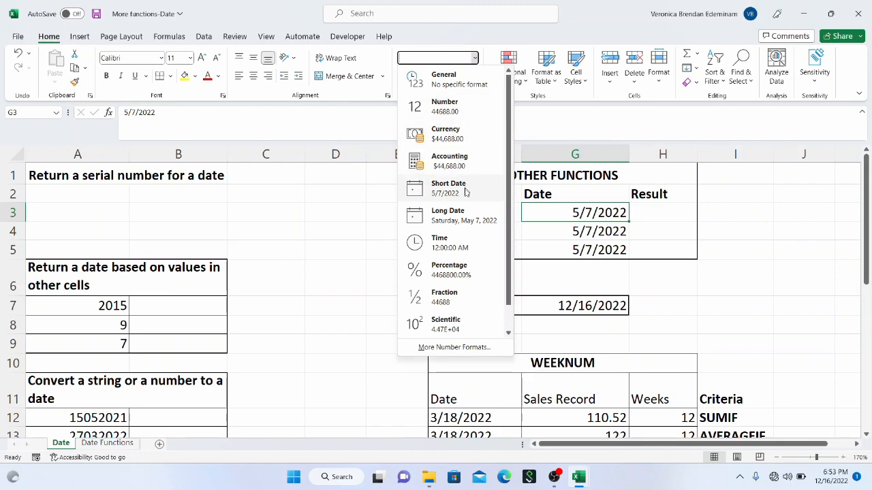
pyautogui.click(464, 215)
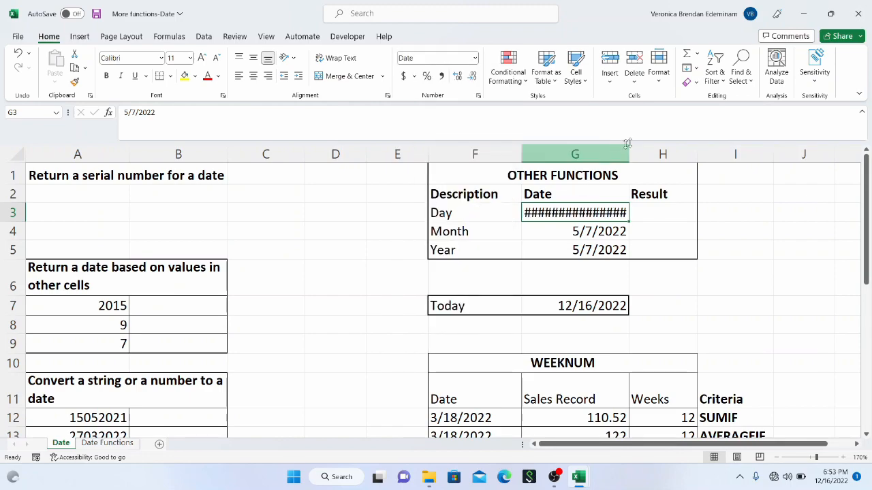
pyautogui.moveTo(632, 150); pyautogui.dragTo(659, 150)
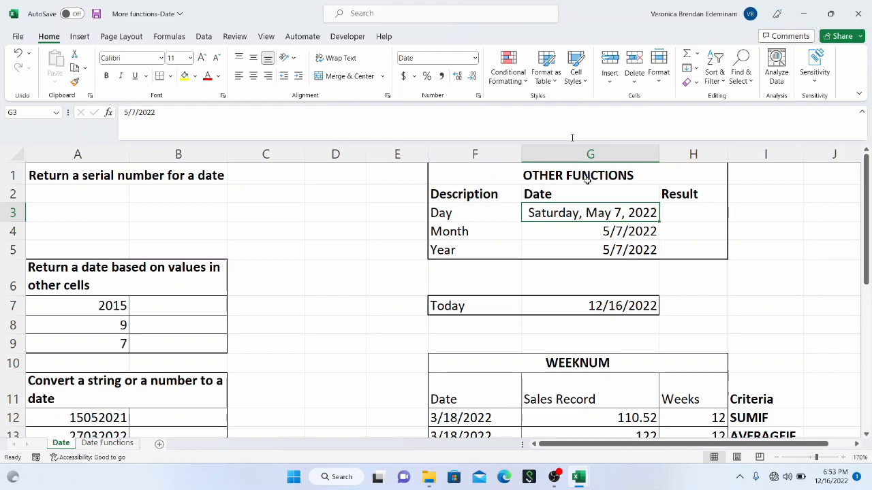
# Step: Return the date in G3 to the Short Date format and narrow column G again
pyautogui.click(474, 58)
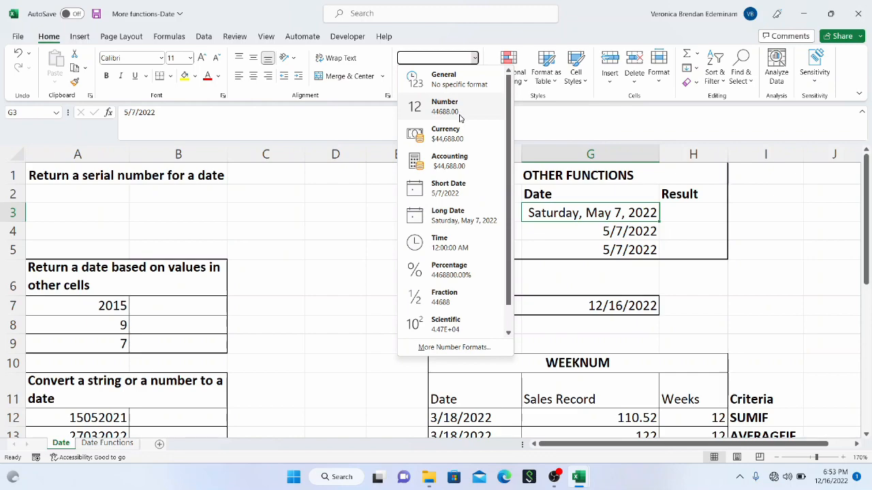
pyautogui.click(472, 195)
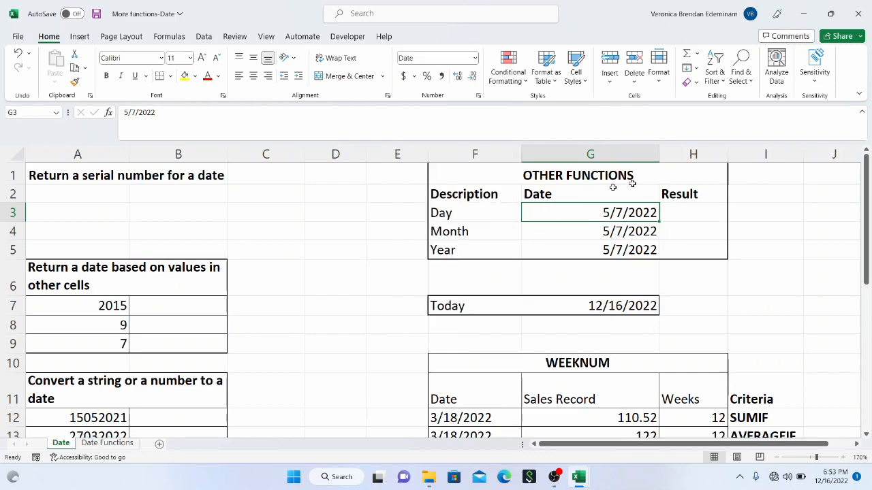
pyautogui.moveTo(655, 159); pyautogui.dragTo(624, 160)
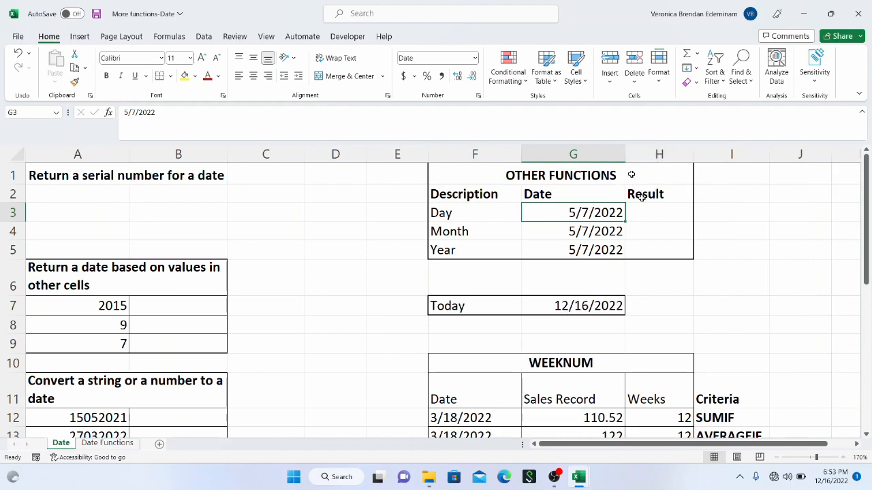
# Step: Extract the day from the date in G3 into the Day row's result cell H3 with =DAY(G3)
pyautogui.click(645, 209)
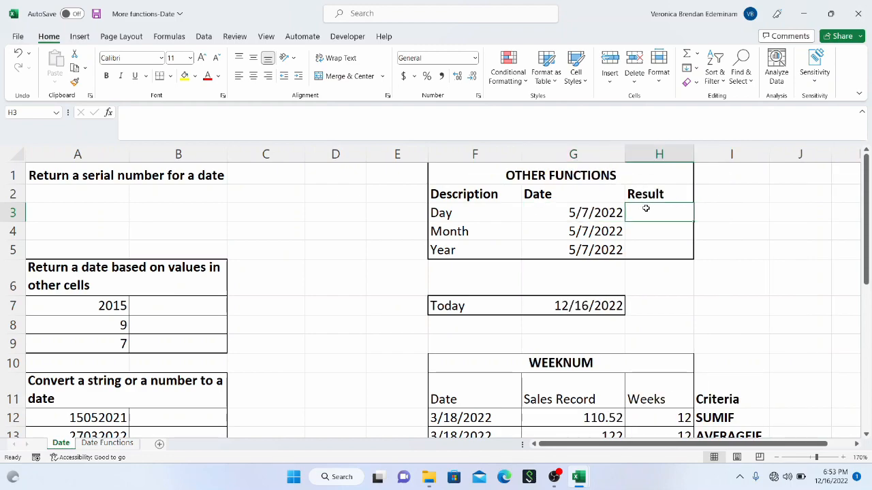
pyautogui.write('=')
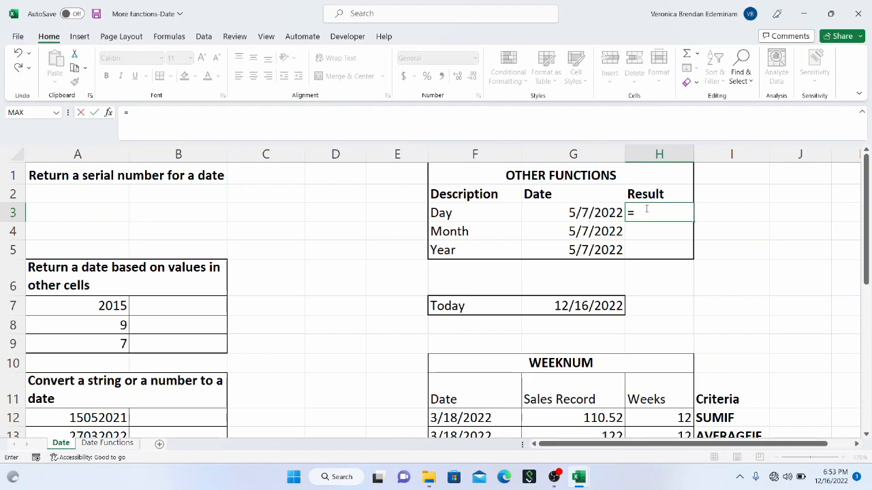
pyautogui.write('day')
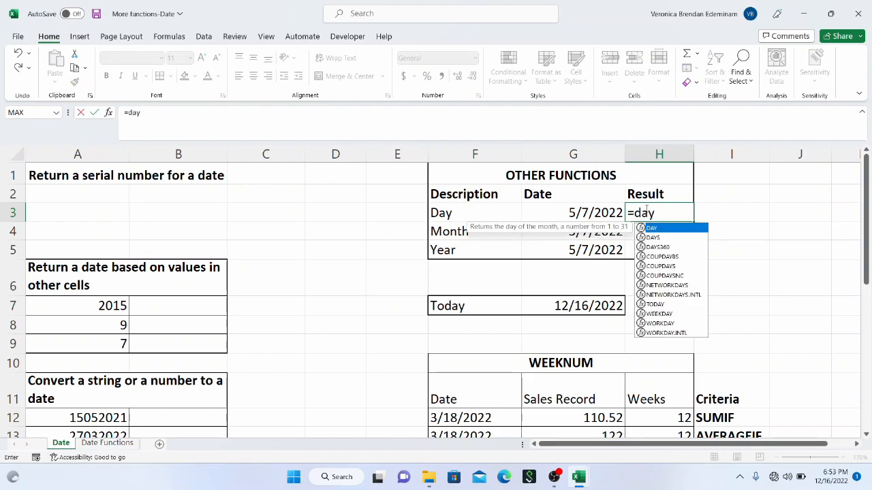
pyautogui.write('(')
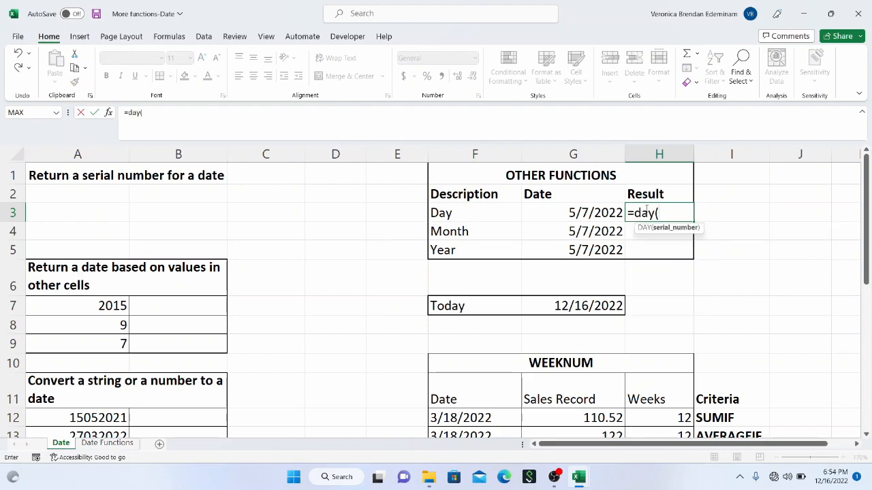
pyautogui.click(605, 213)
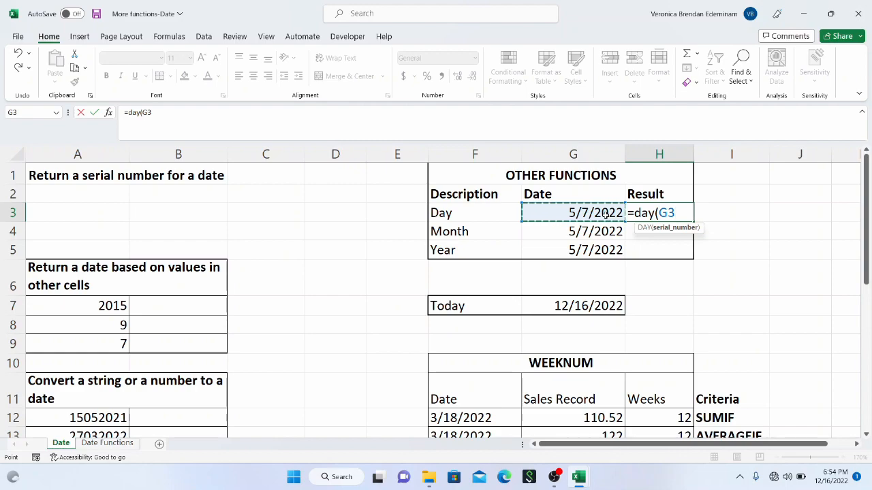
pyautogui.write(')')
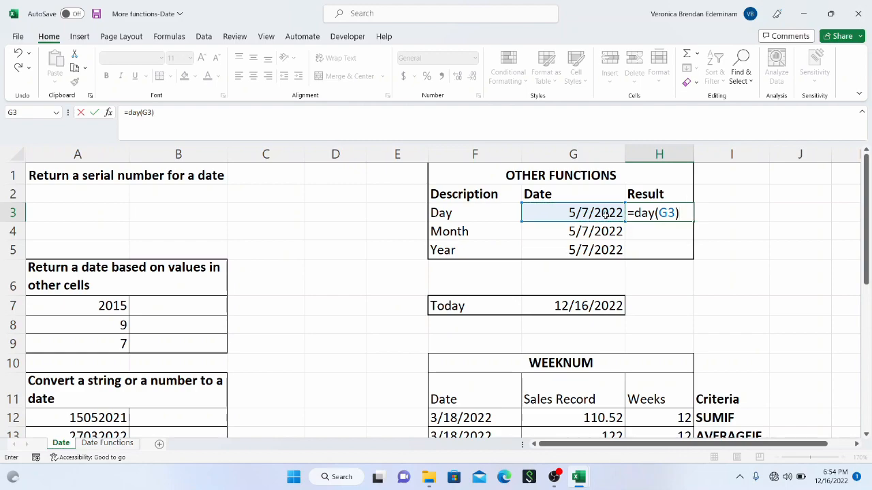
pyautogui.press('Return')
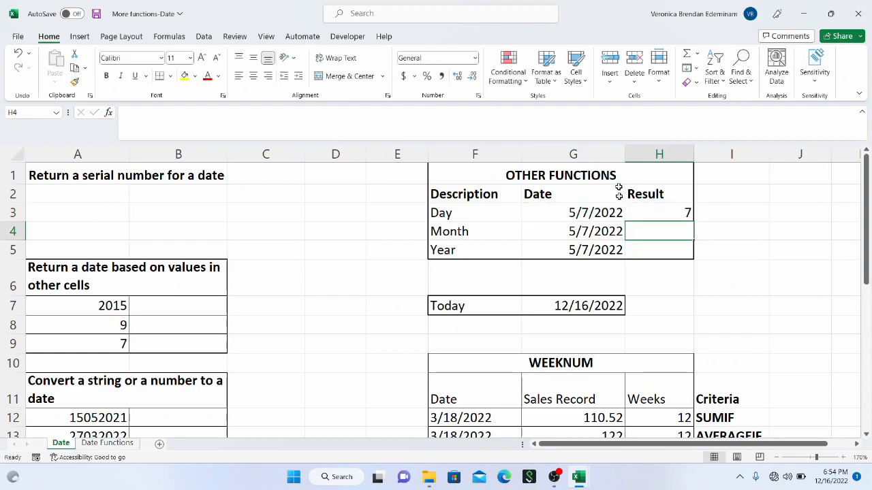
pyautogui.click(659, 218)
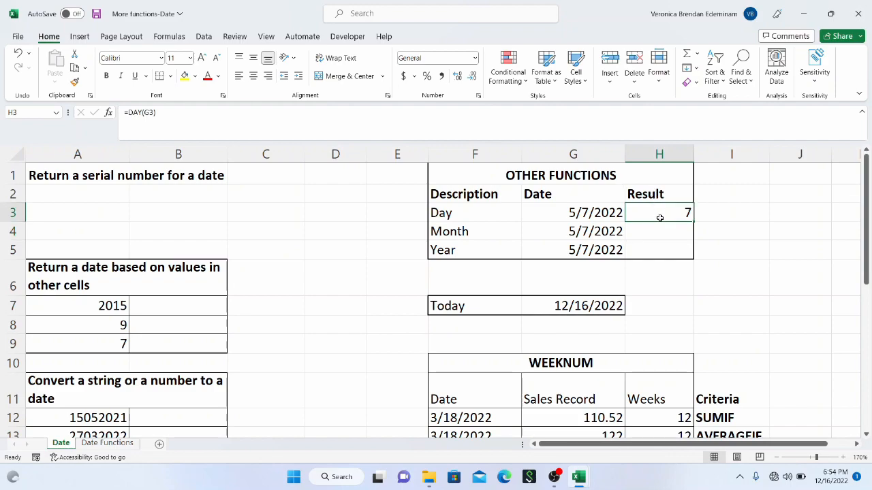
pyautogui.click(576, 215)
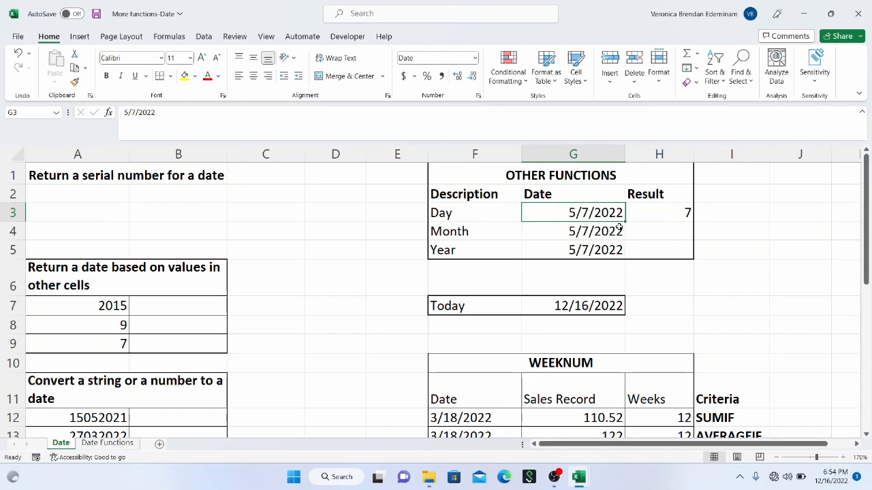
# Step: Extract the month from the date in G4 into the Month row's result cell H4 with =MONTH(G4)
pyautogui.click(642, 234)
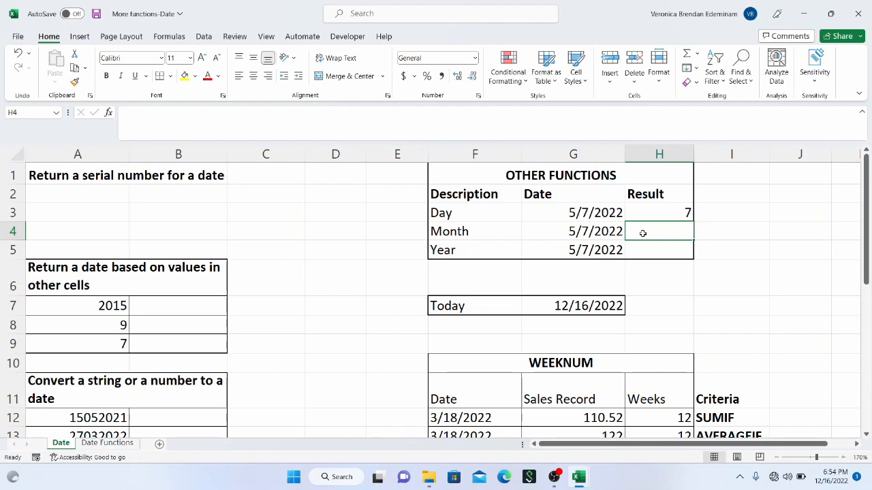
pyautogui.click(585, 233)
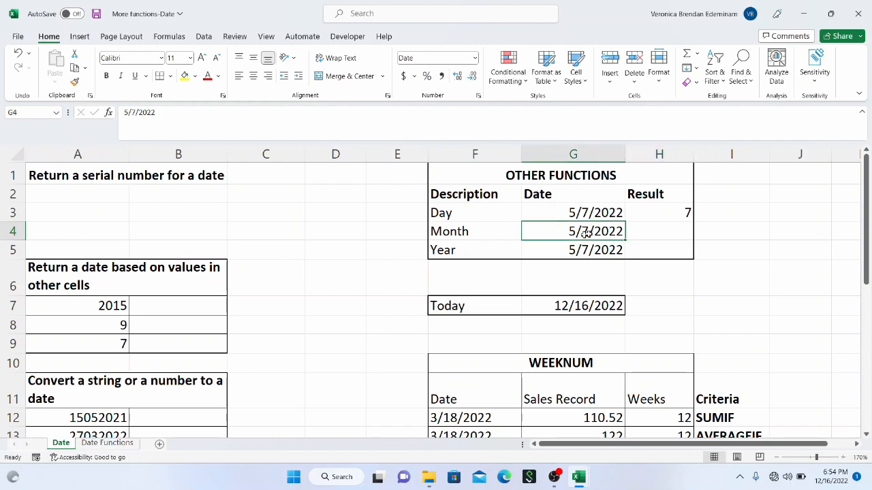
pyautogui.click(647, 233)
pyautogui.write('=m')
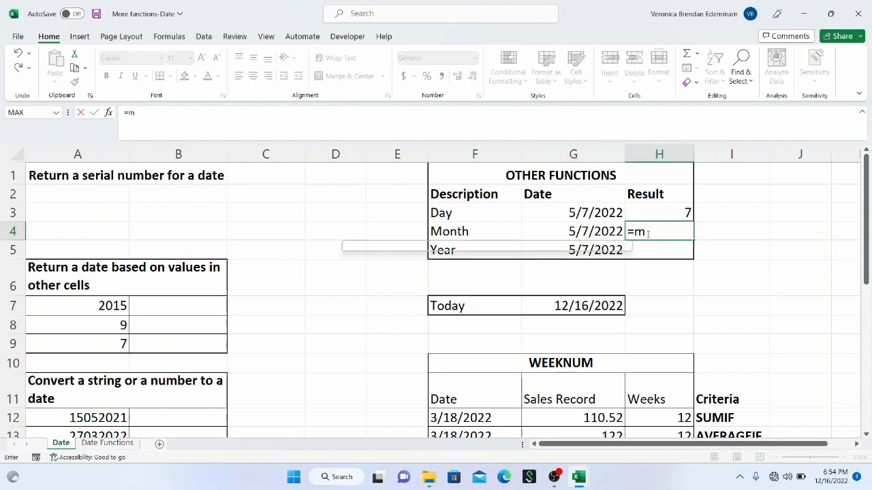
pyautogui.write('onth(')
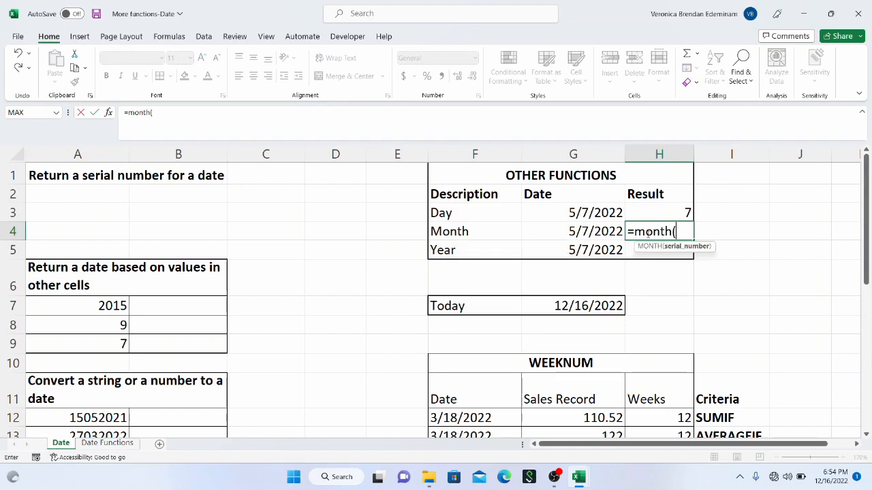
pyautogui.click(581, 230)
pyautogui.write(')')
pyautogui.press('Return')
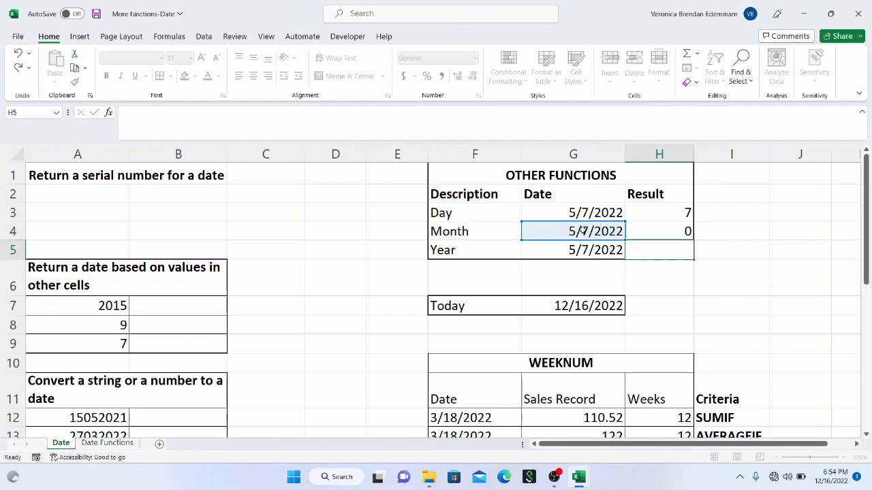
pyautogui.click(655, 230)
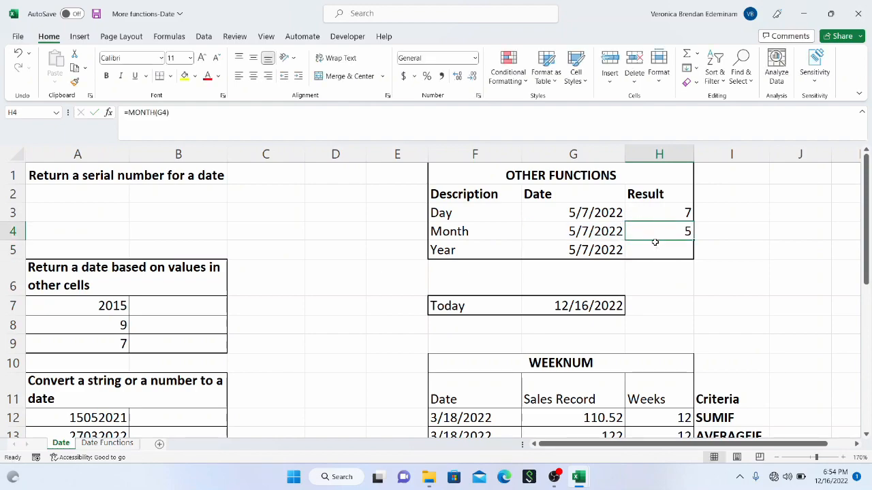
# Step: Extract the year from the date in G5 into the Year row's result cell H5 with =YEAR(G5)
pyautogui.click(654, 249)
pyautogui.write('=year')
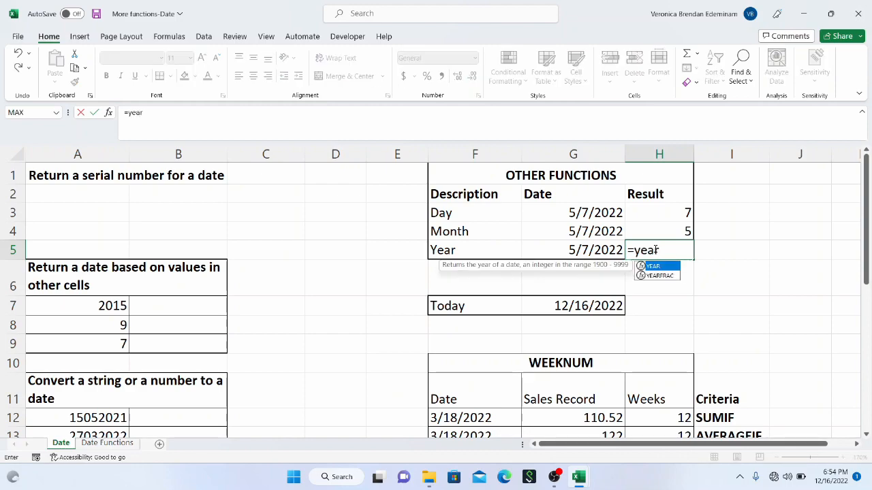
pyautogui.write('(')
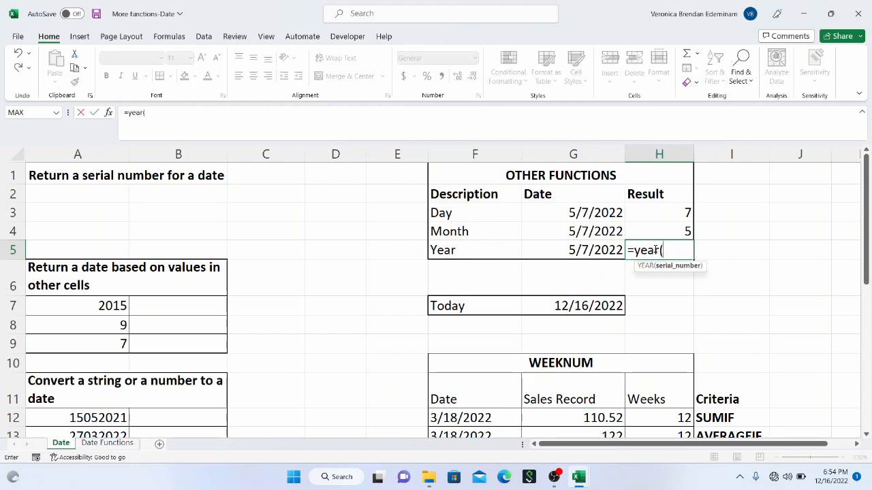
pyautogui.click(603, 253)
pyautogui.write(')')
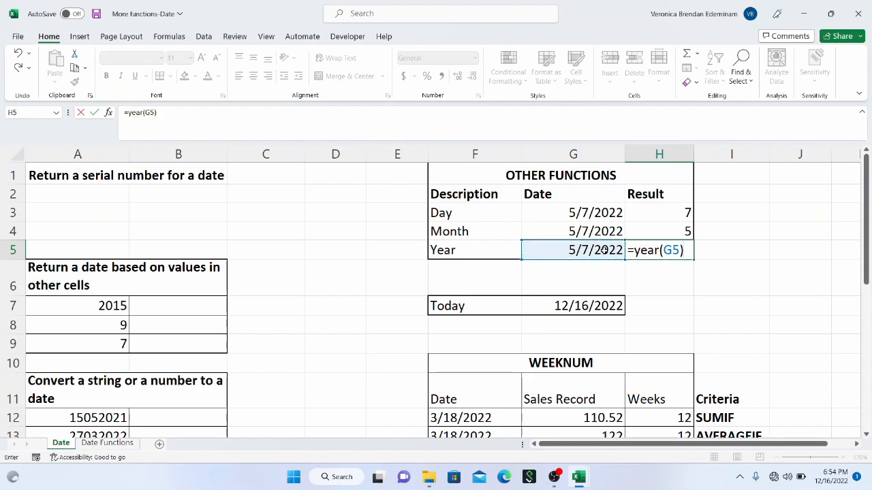
pyautogui.press('Return')
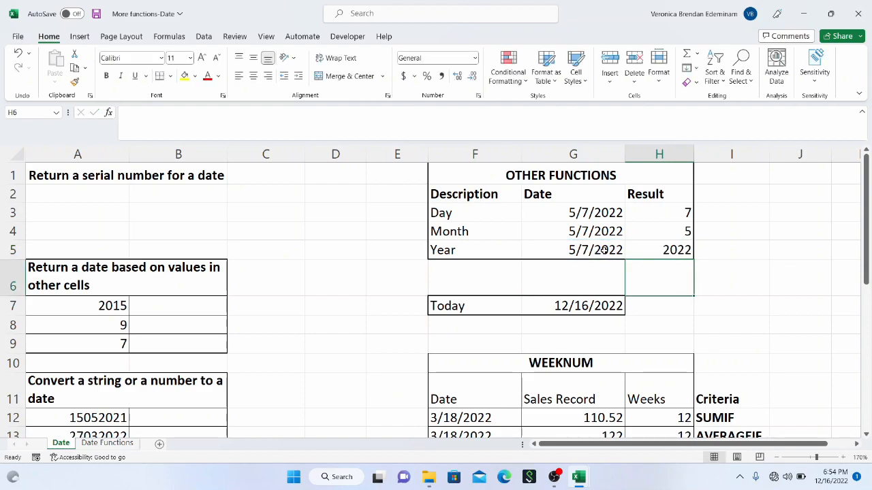
pyautogui.click(639, 251)
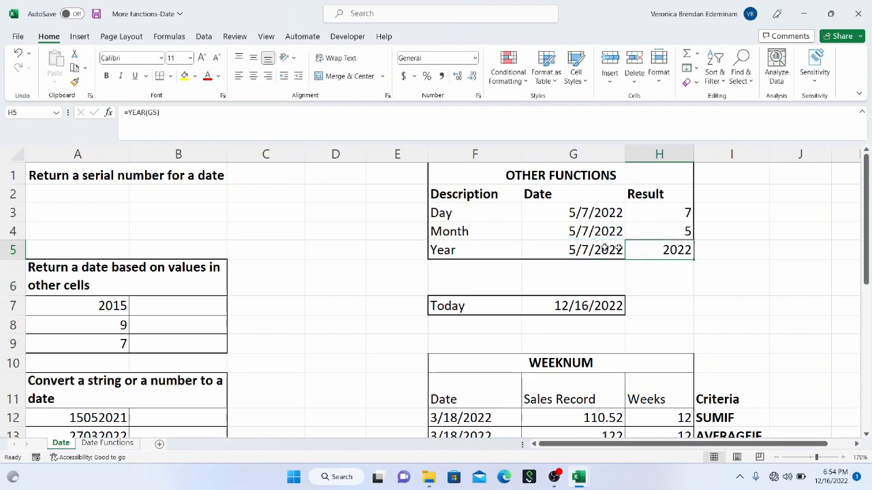
pyautogui.click(610, 249)
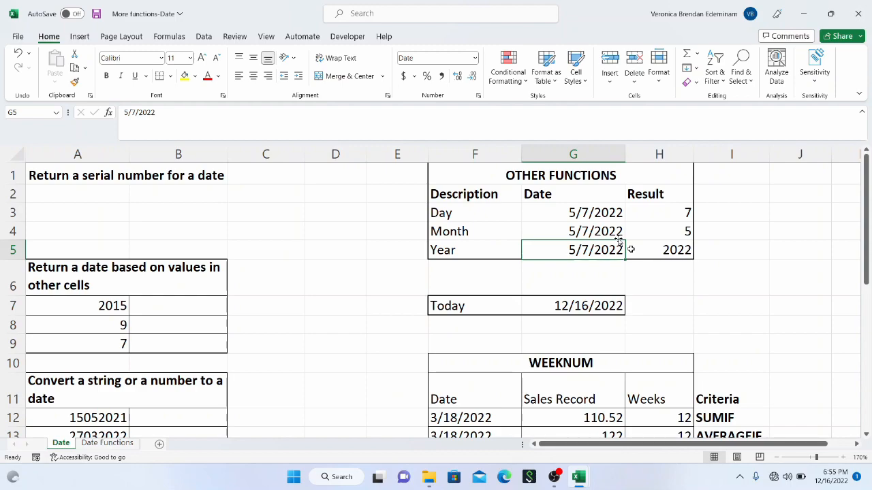
pyautogui.click(109, 195)
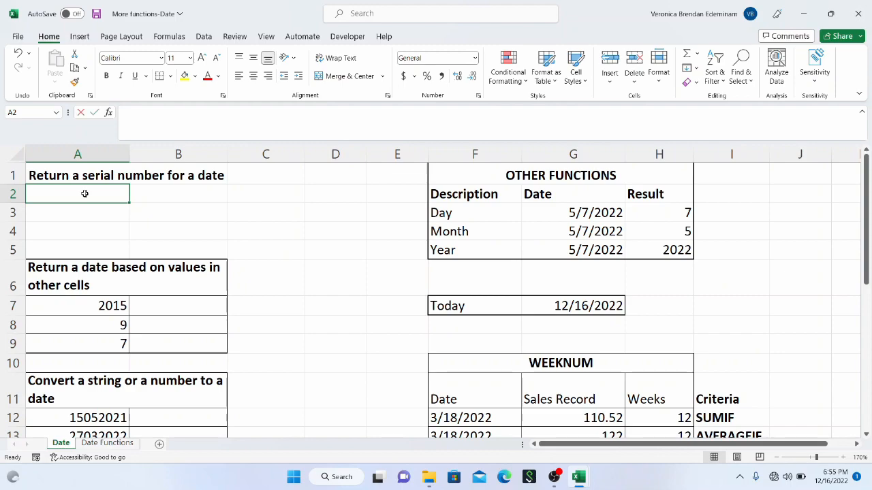
pyautogui.write('=date')
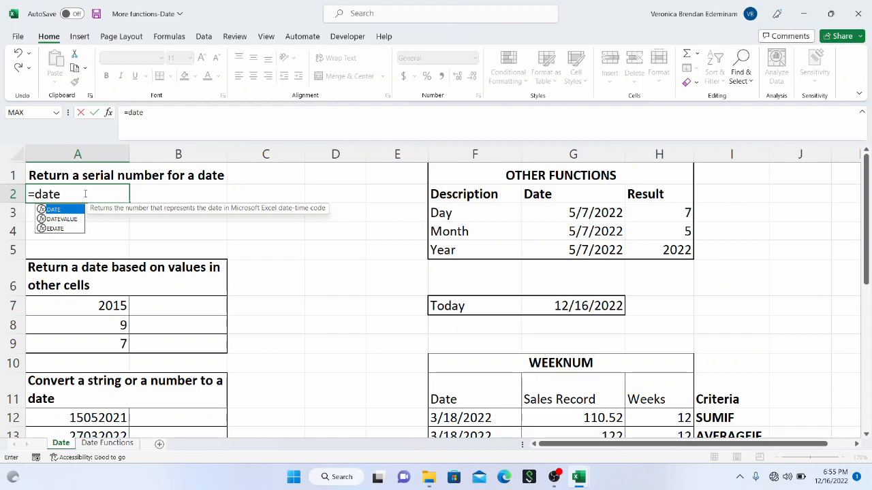
pyautogui.press('BackSpace')
pyautogui.press('BackSpace')
pyautogui.press('BackSpace')
pyautogui.press('BackSpace')
pyautogui.press('BackSpace')
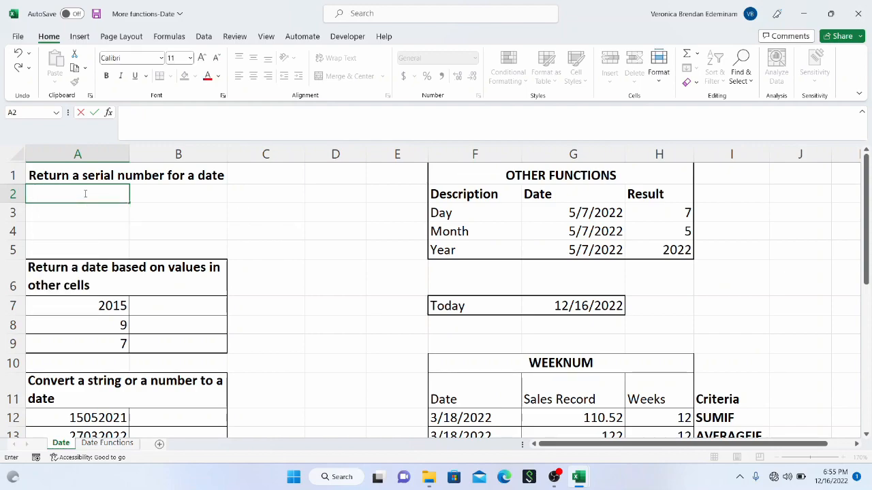
# Step: Enter the DATE syntax as literal text '=date(yyyy,mm,dd) in A2 and widen column A to fit it
pyautogui.write("'=date(")
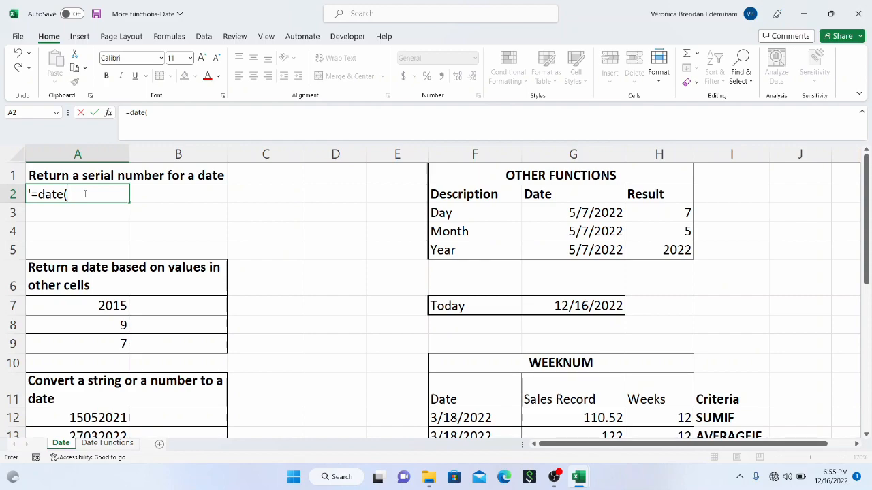
pyautogui.write('yyyy,mm,')
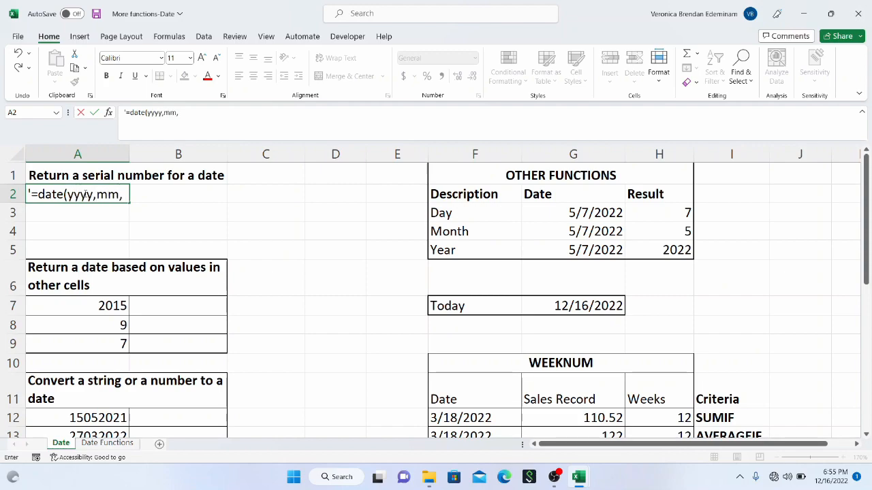
pyautogui.write('dd)')
pyautogui.press('Return')
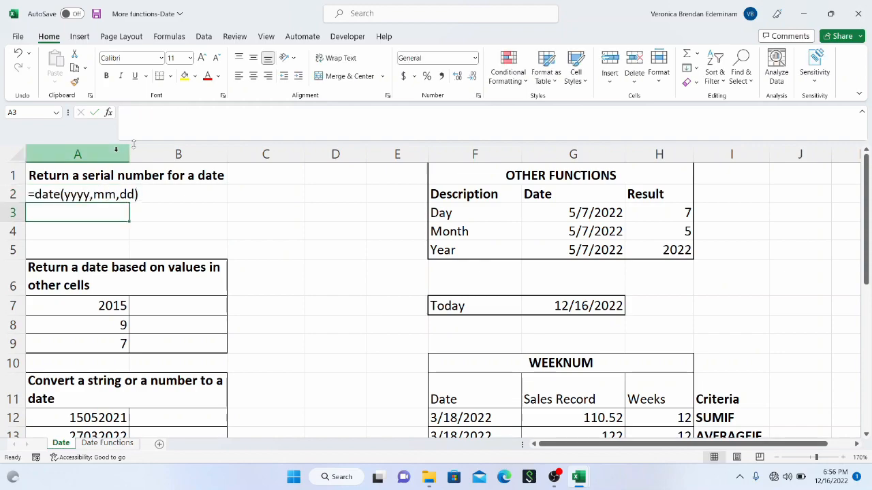
pyautogui.moveTo(129, 154); pyautogui.dragTo(156, 157)
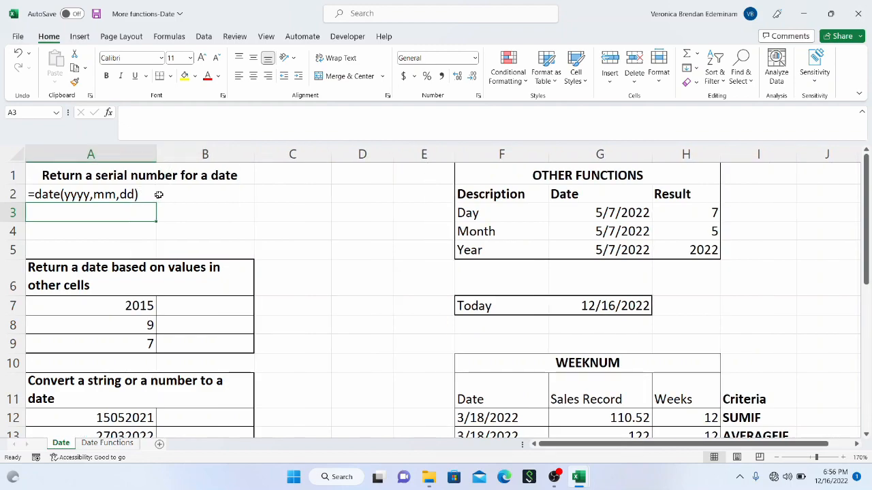
# Step: Build a date in B2 from year 2022, month 12 and day 01 with =DATE(2022,12,01)
pyautogui.click(165, 196)
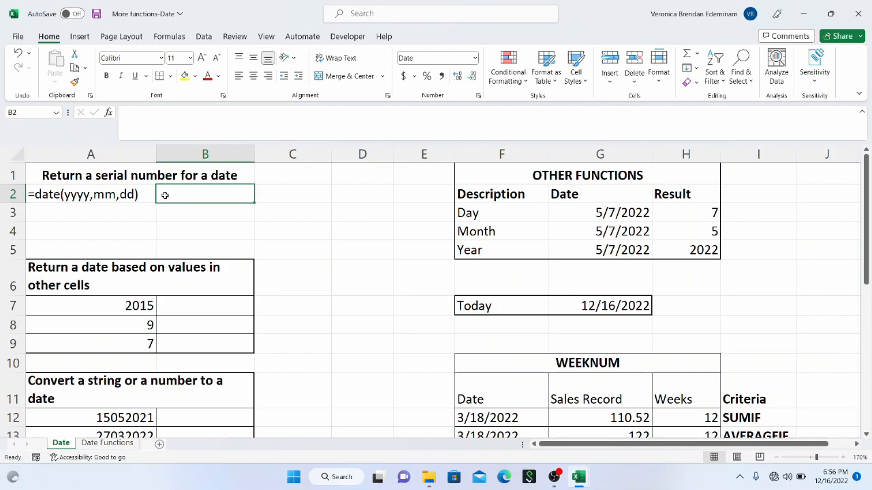
pyautogui.write('=')
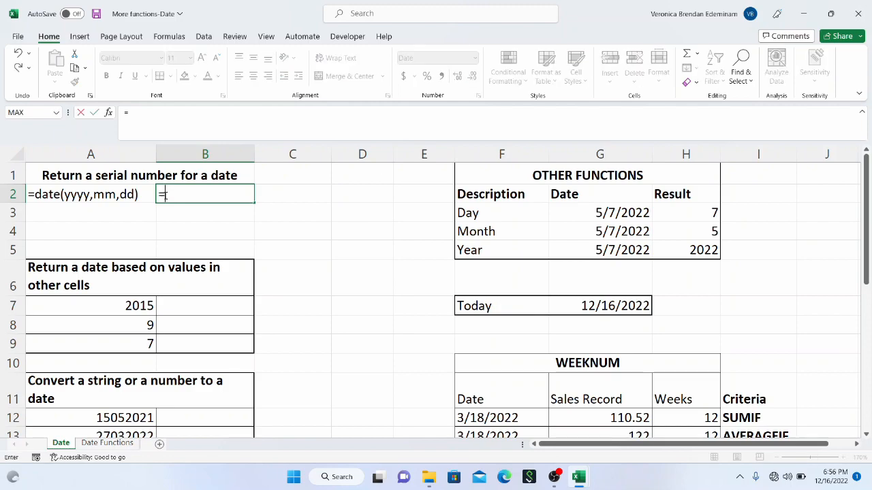
pyautogui.write('date')
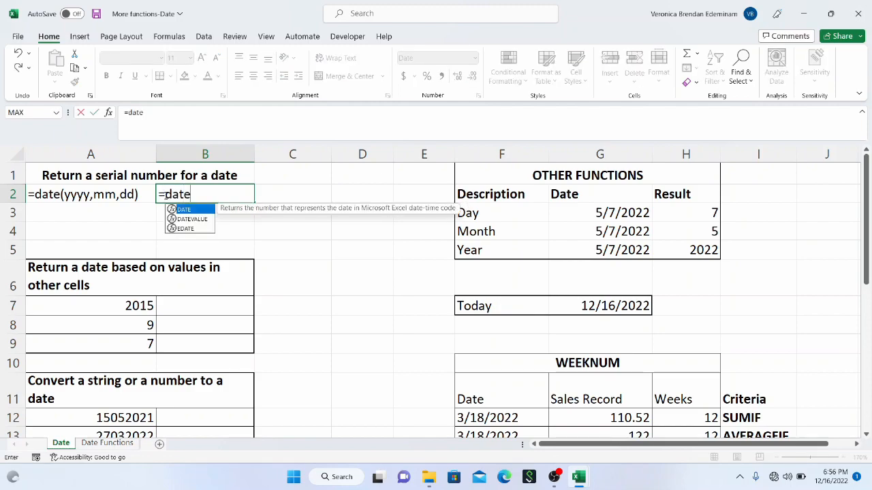
pyautogui.write('(')
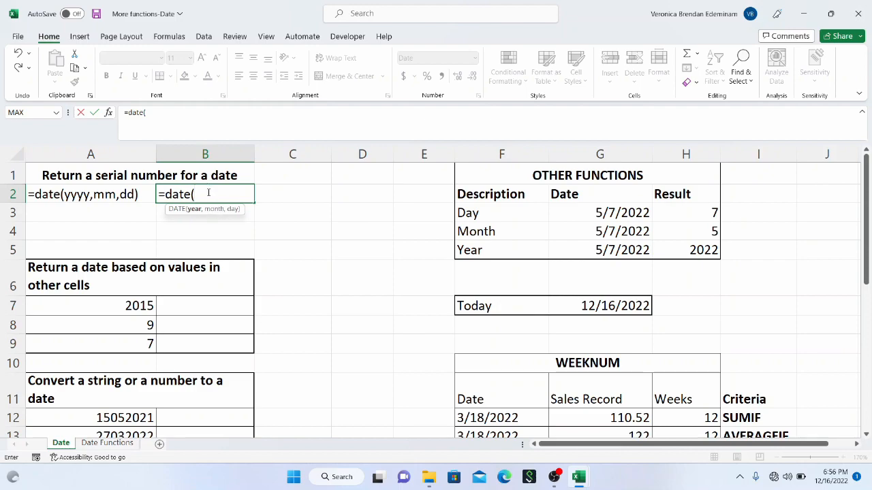
pyautogui.write('2022,')
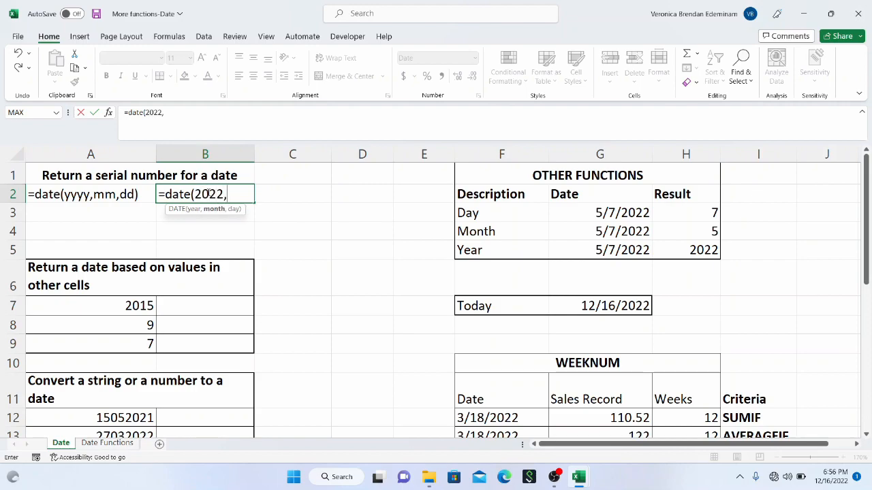
pyautogui.write('12,01)')
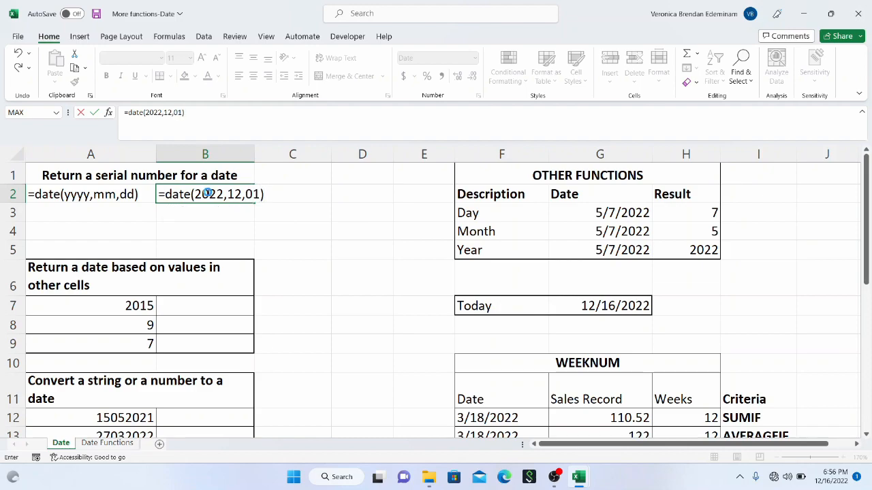
pyautogui.press('Return')
pyautogui.click(208, 194)
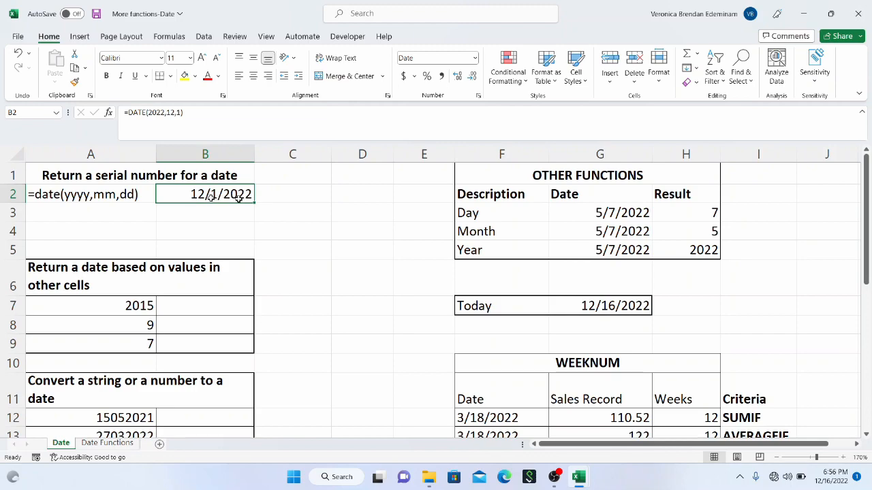
# Step: Build a date in A3 from year 100, month 12 and day 01 with =DATE(100,12,01)
pyautogui.click(144, 210)
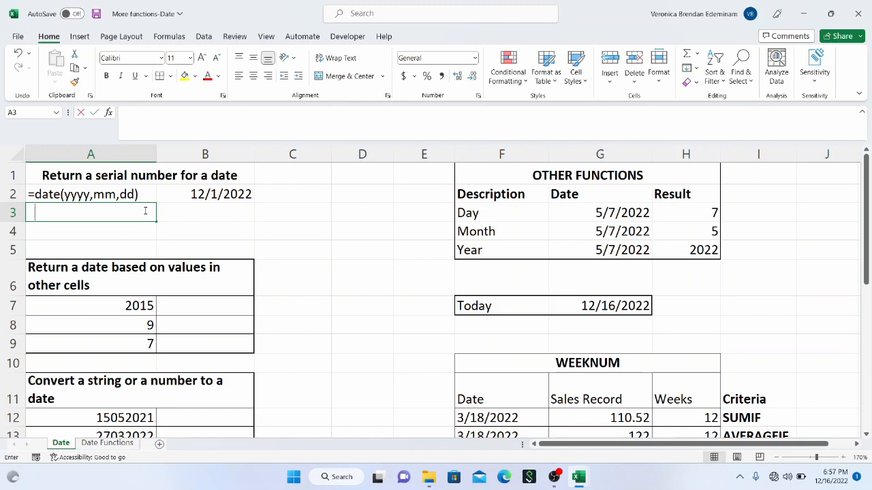
pyautogui.write('=date(')
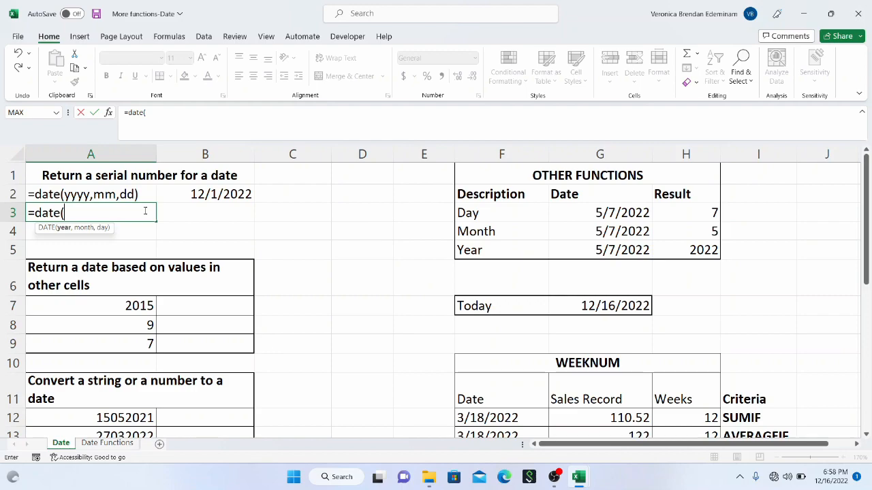
pyautogui.write('100,')
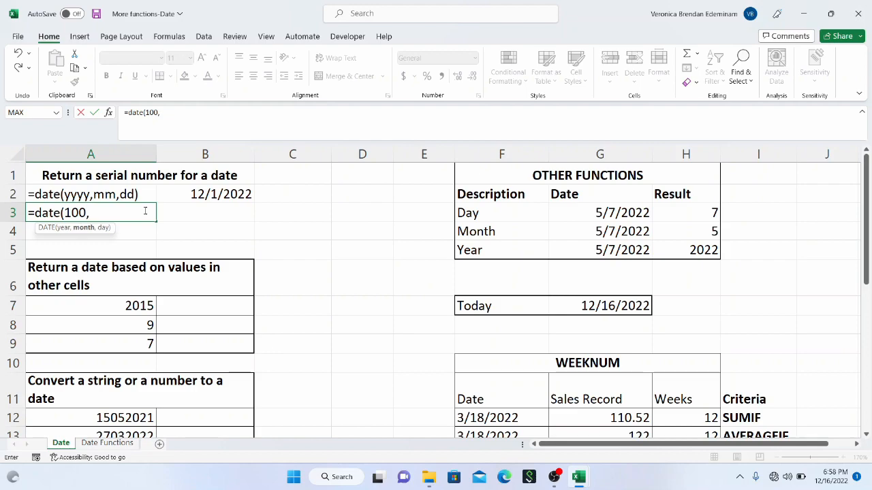
pyautogui.write('12,01)')
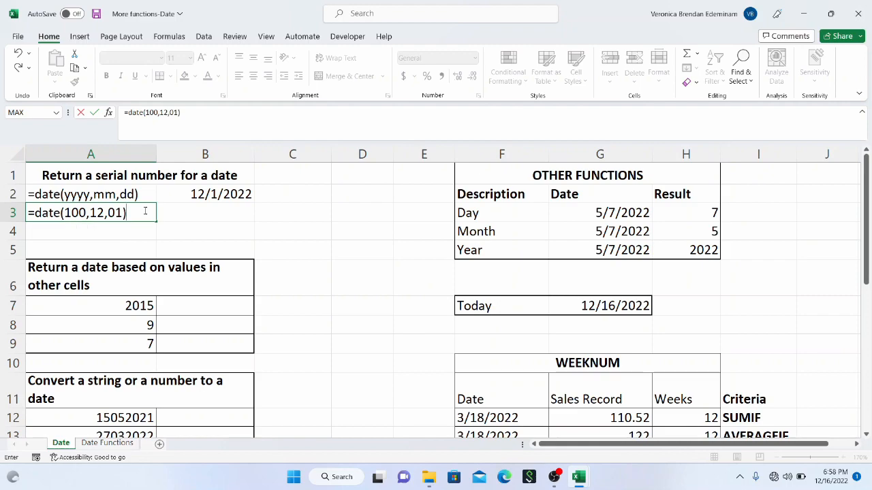
pyautogui.press('Return')
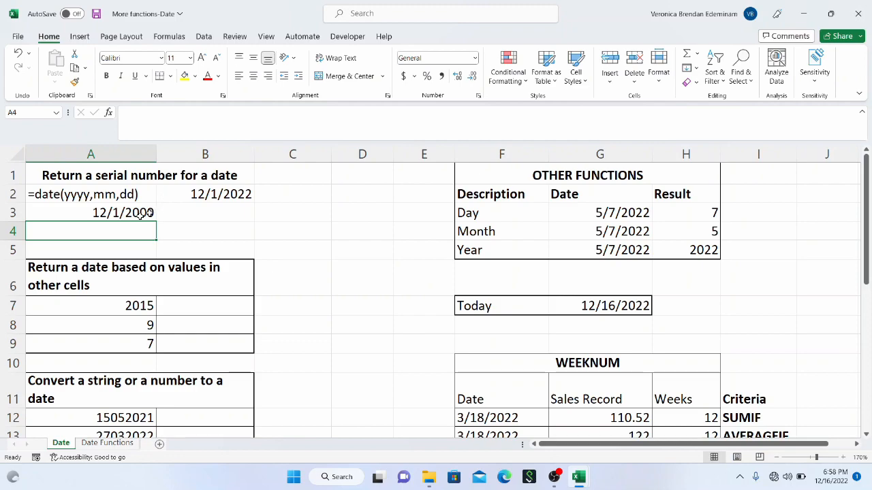
# Step: Check how A3's year argument of 100 is interpreted by calculating =1900+100 in B3, and clear B3
pyautogui.click(141, 213)
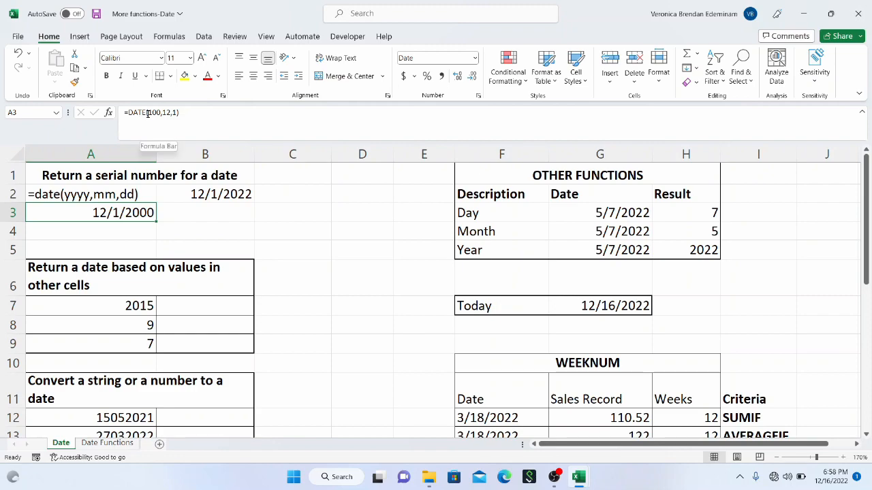
pyautogui.moveTo(147, 112); pyautogui.dragTo(162, 114)
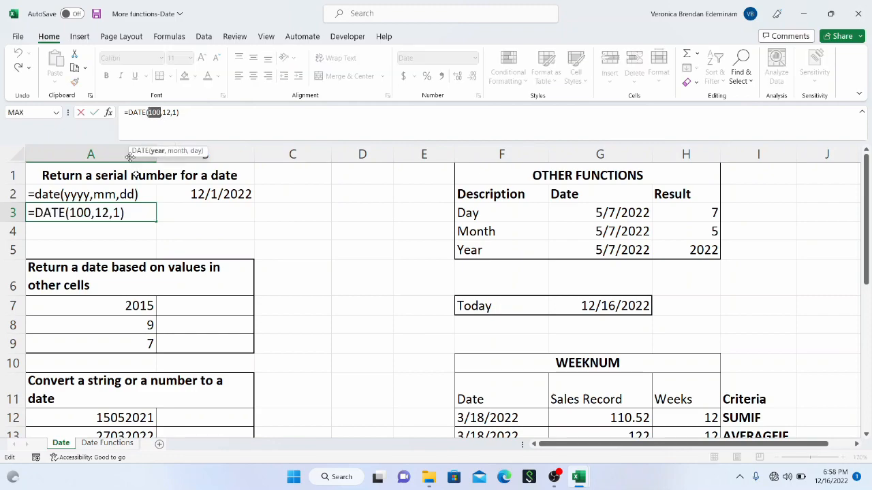
pyautogui.press('Tab')
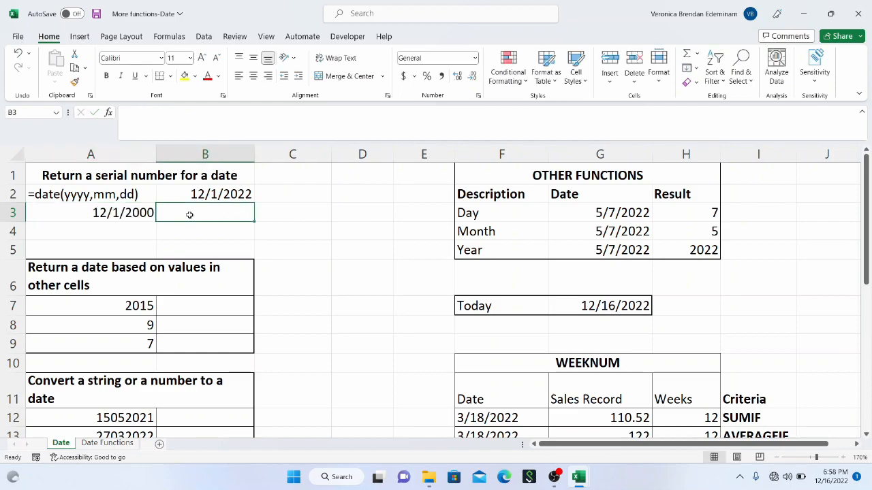
pyautogui.write('=19')
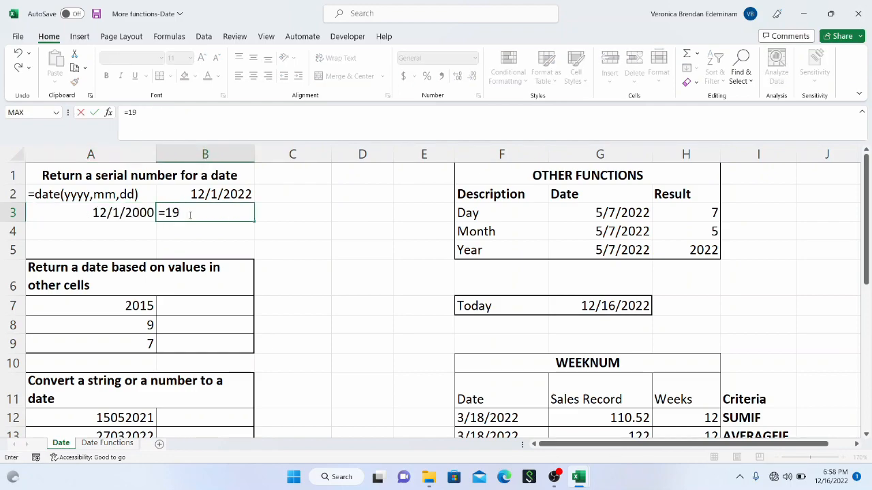
pyautogui.write('00+100')
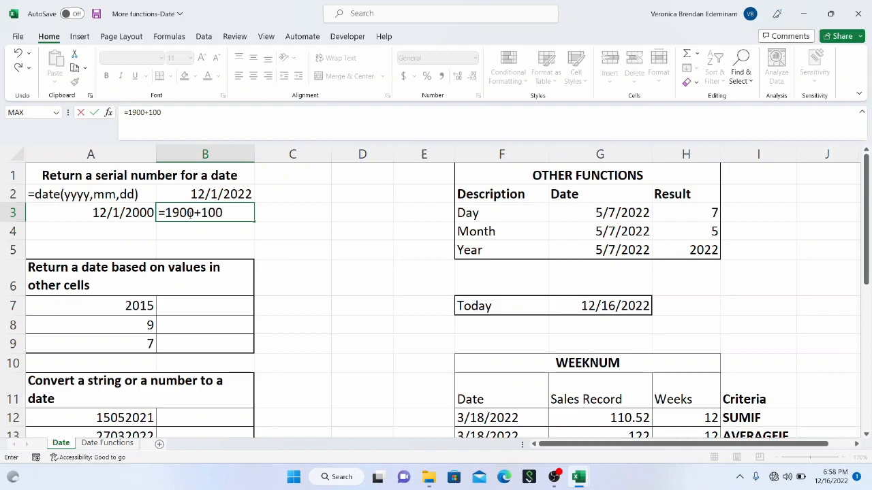
pyautogui.press('Return')
pyautogui.click(189, 215)
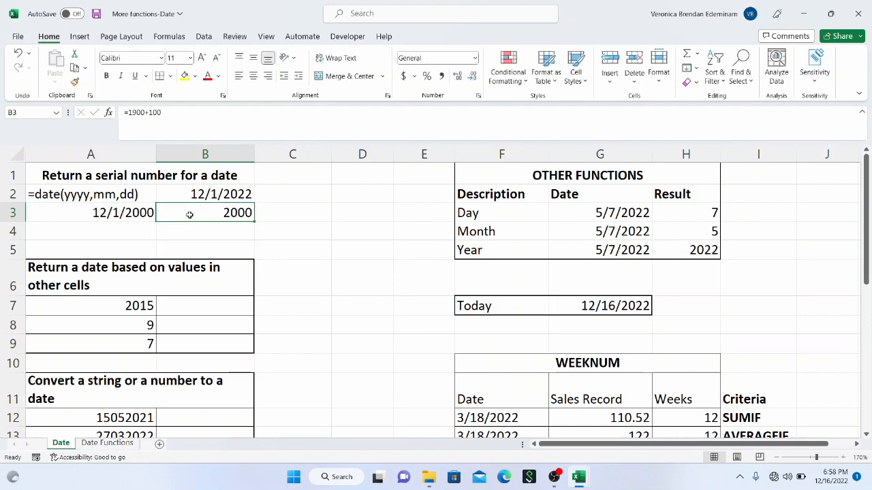
pyautogui.press('Delete')
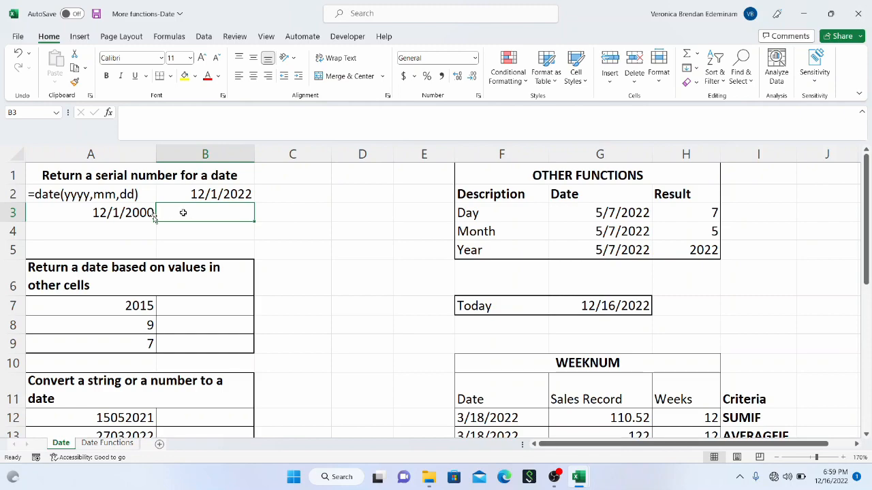
# Step: Try a year argument of 10000 in A4 with =DATE(10000,12,1) and clear the cell
pyautogui.click(132, 230)
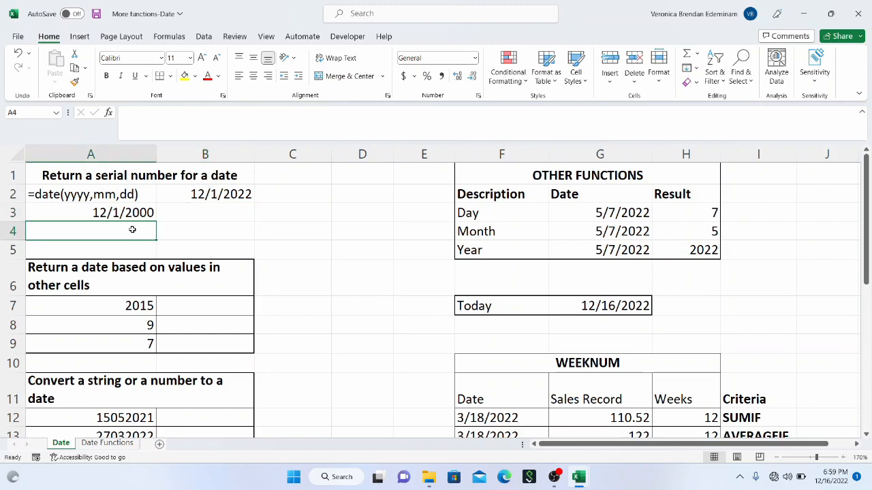
pyautogui.write('=d')
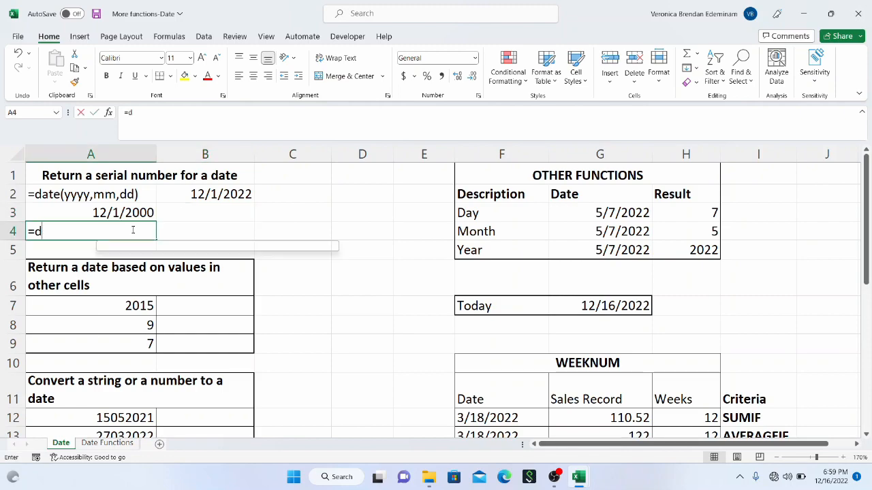
pyautogui.write('ate(')
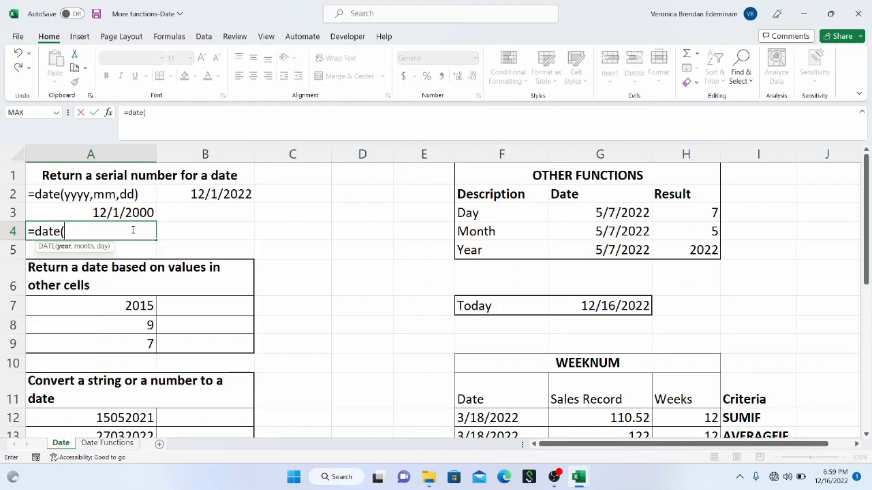
pyautogui.write('10000,12.')
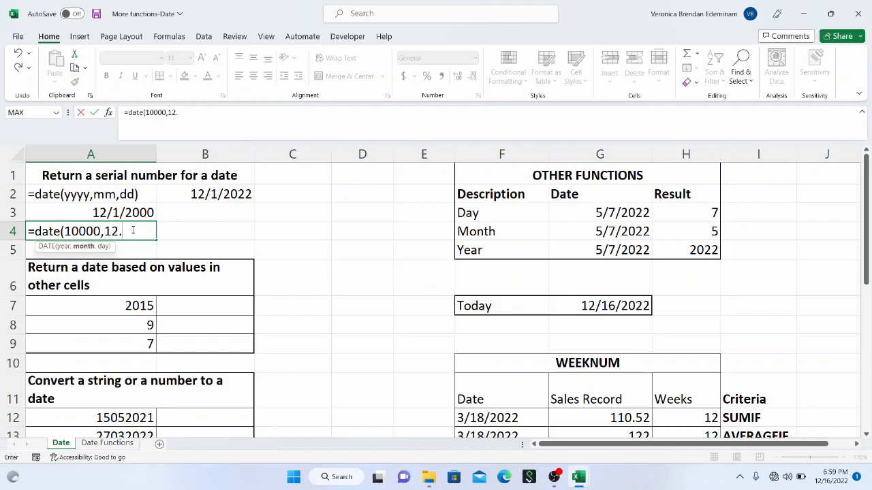
pyautogui.press('BackSpace')
pyautogui.write(',1')
pyautogui.write(')')
pyautogui.press('Return')
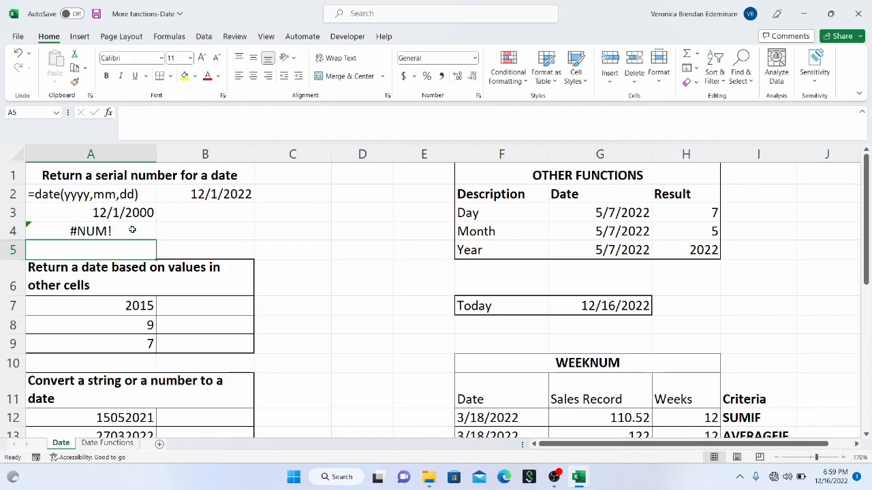
pyautogui.click(132, 230)
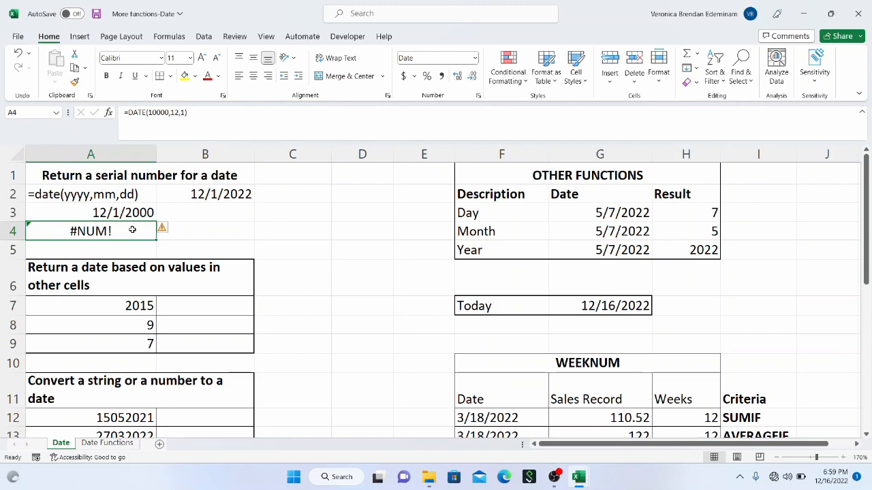
pyautogui.press('Delete')
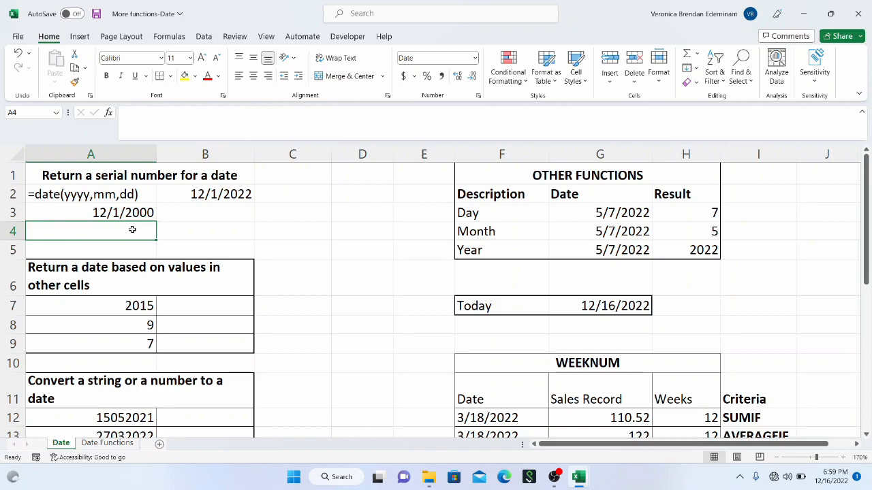
pyautogui.press('Up')
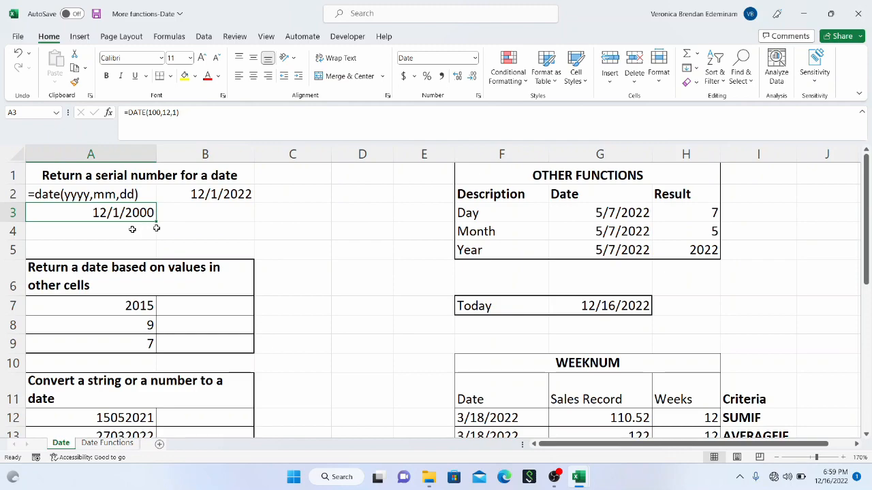
pyautogui.click(189, 217)
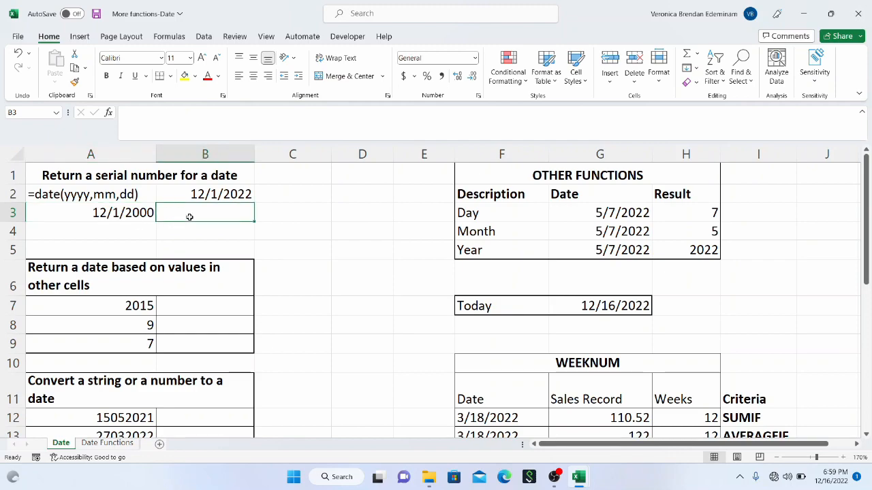
# Step: Build a date in A4 from year 2021, month 15 and day 12 with =DATE(2021,15,12)
pyautogui.click(137, 229)
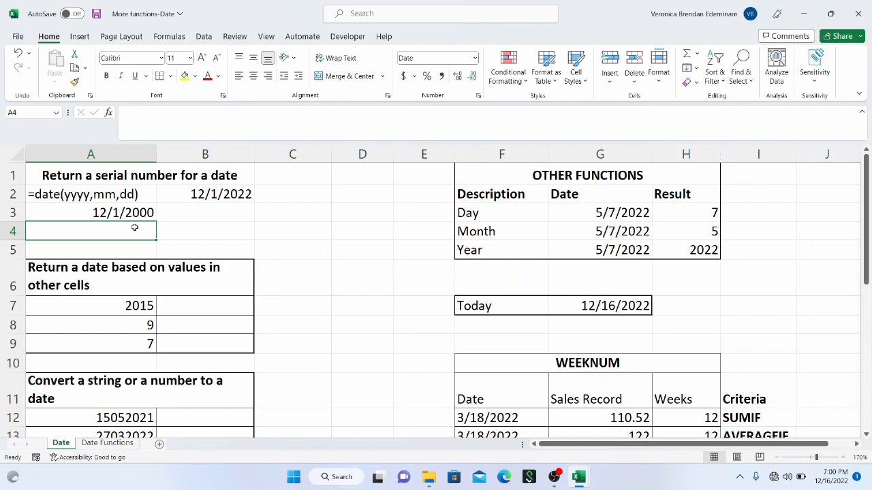
pyautogui.write('=da')
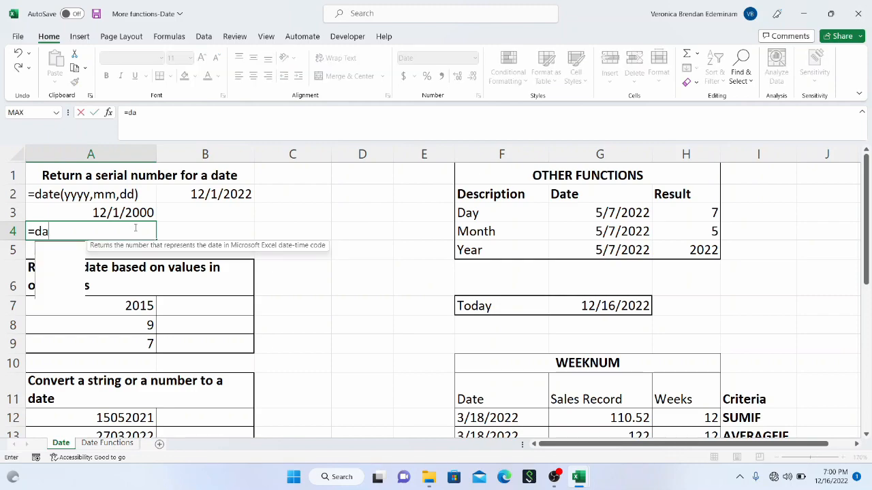
pyautogui.write('te(')
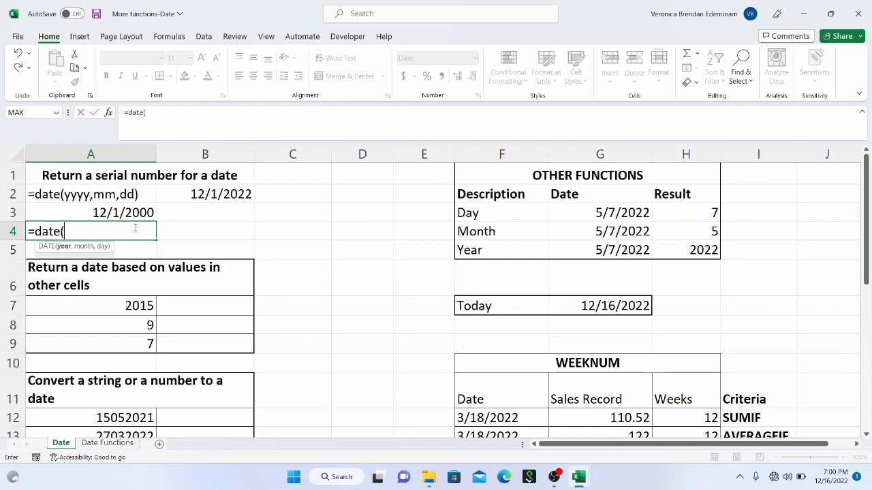
pyautogui.write('2022 ,')
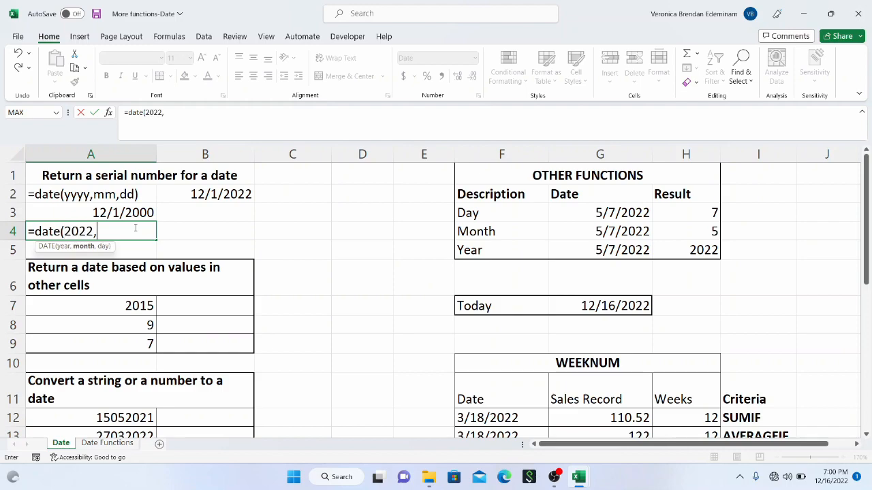
pyautogui.press('BackSpace')
pyautogui.press('BackSpace')
pyautogui.write('1,15,12')
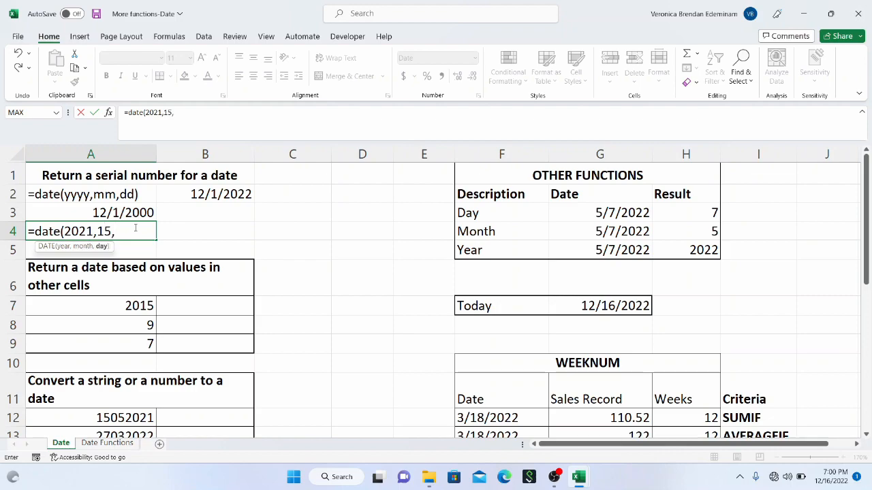
pyautogui.write(')')
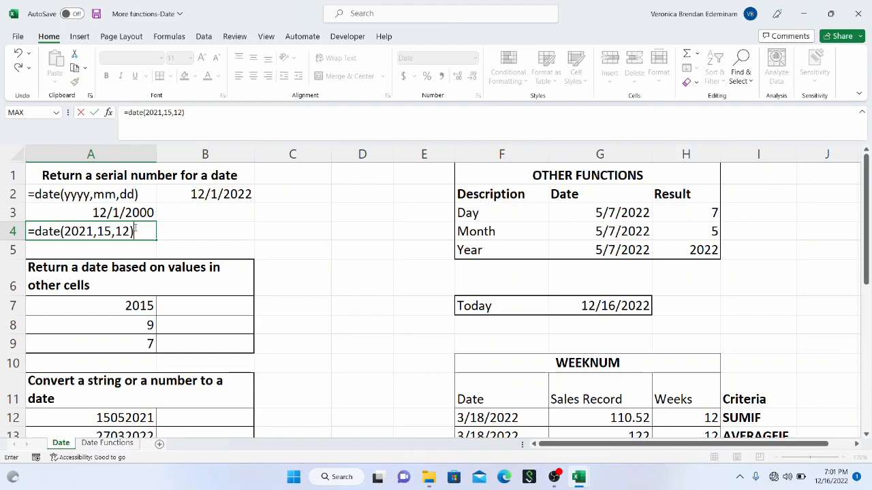
pyautogui.press('Return')
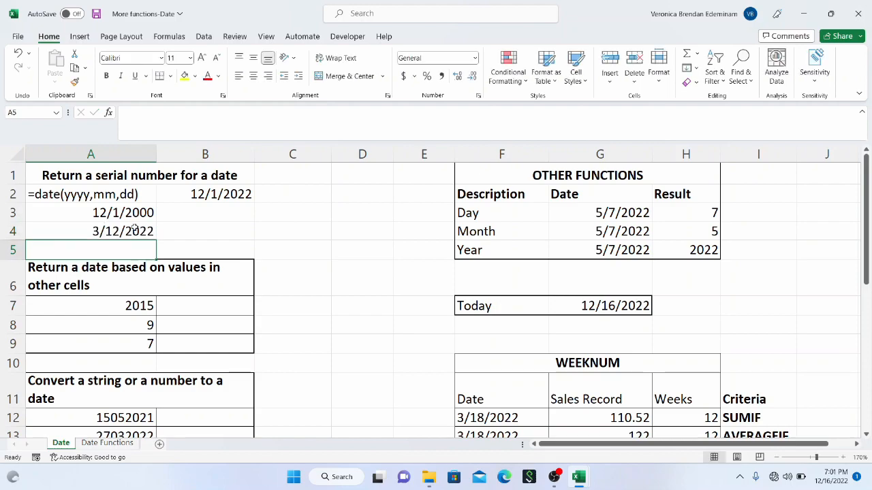
# Step: Format the date in A4 as Long Date and widen column A to fit it
pyautogui.click(135, 230)
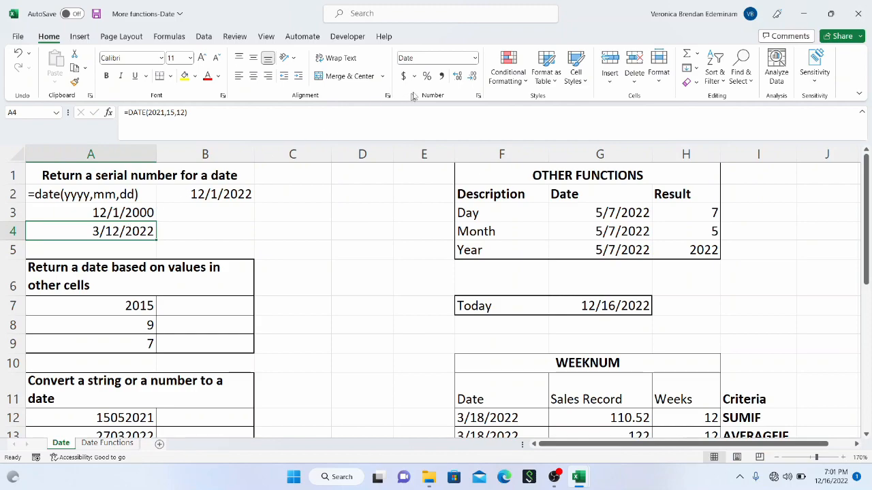
pyautogui.click(474, 59)
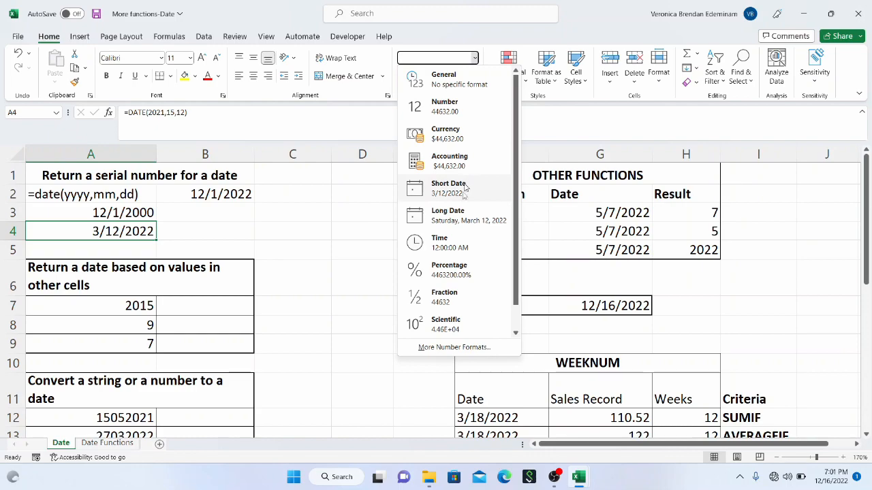
pyautogui.click(453, 216)
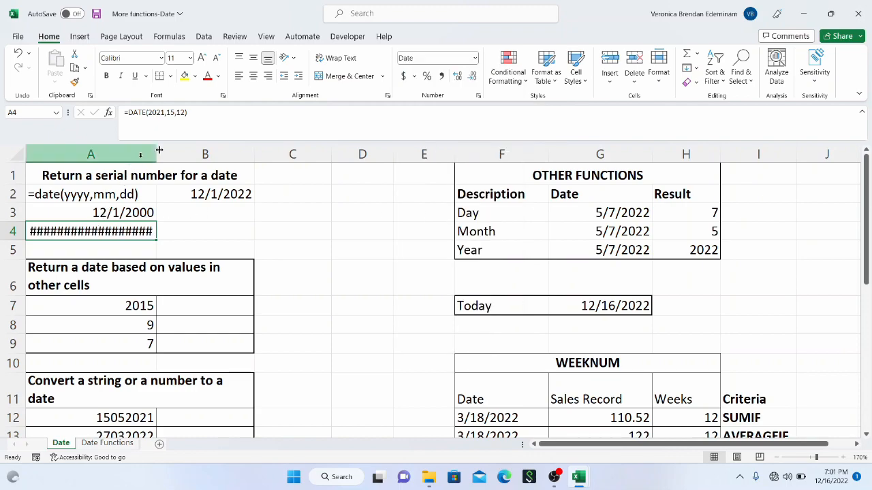
pyautogui.moveTo(156, 154); pyautogui.dragTo(190, 155)
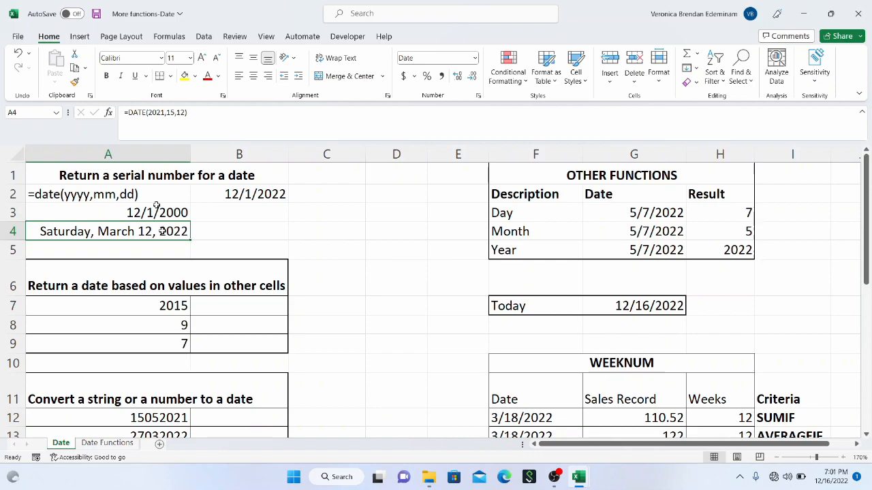
# Step: Examine the year, month and day arguments of the DATE formula in A4
pyautogui.moveTo(195, 116); pyautogui.dragTo(124, 113)
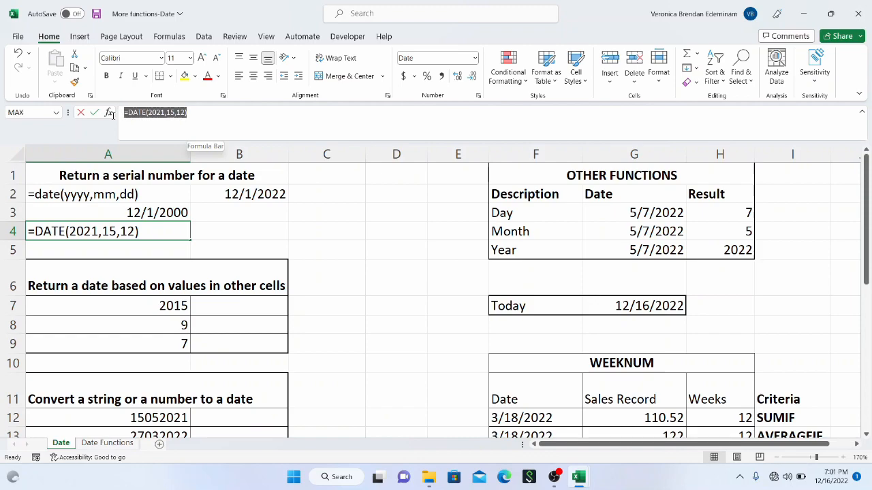
pyautogui.press('Return')
pyautogui.click(133, 235)
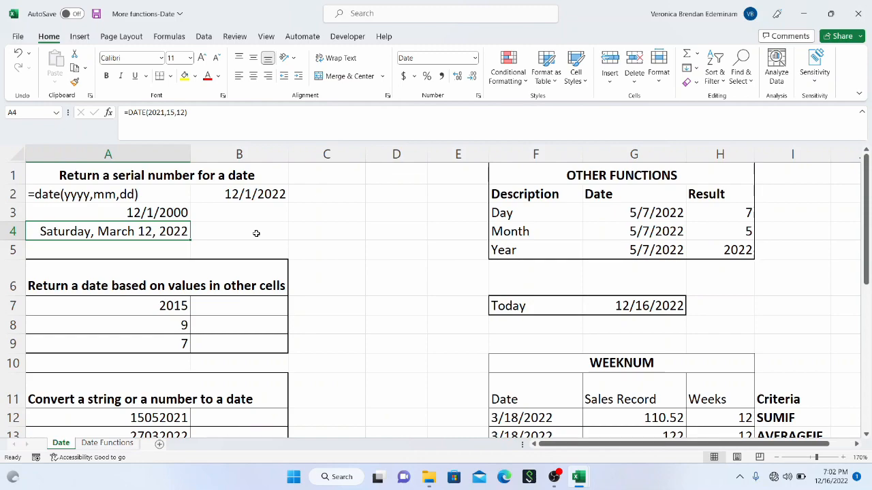
# Step: Replace the formula in A4 with a date using a negative month, =DATE(2021,-2,12)
pyautogui.doubleClick(171, 112)
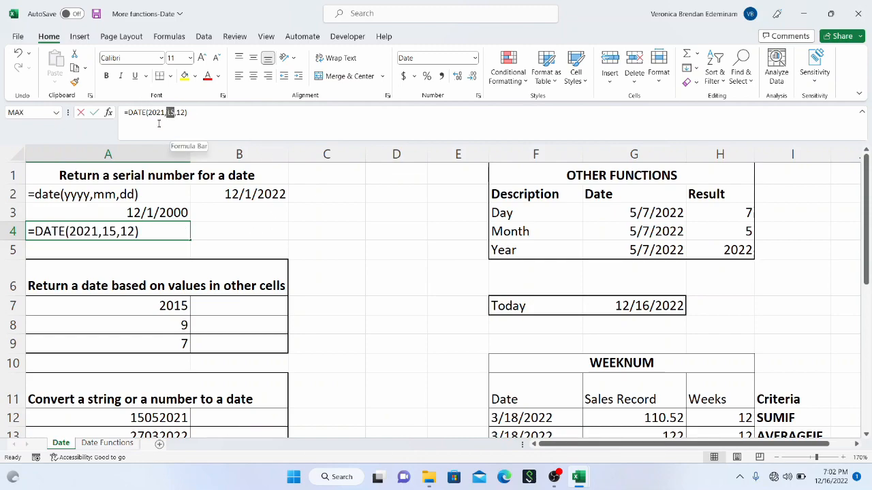
pyautogui.press('Escape')
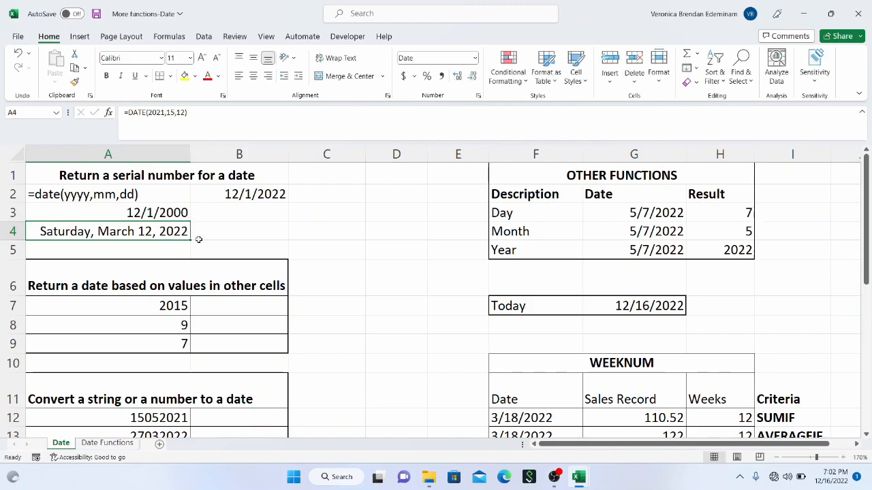
pyautogui.doubleClick(166, 233)
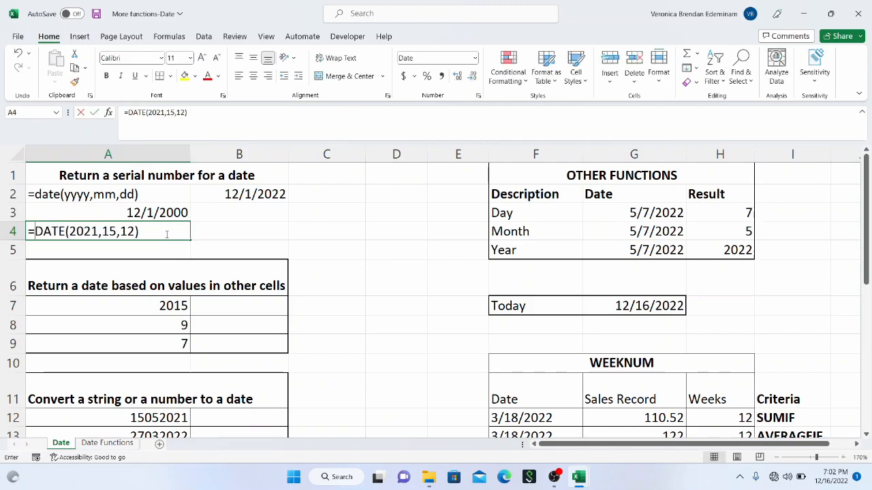
pyautogui.press('Escape')
pyautogui.write('=date(2')
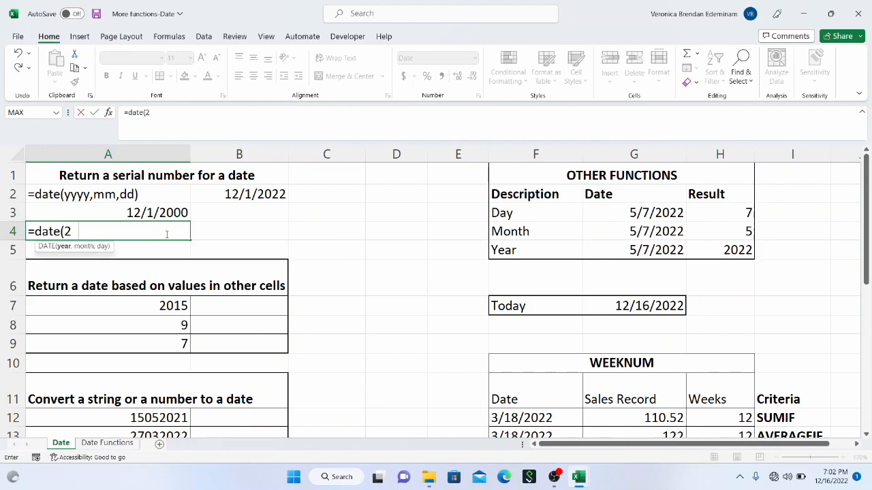
pyautogui.write('021,-')
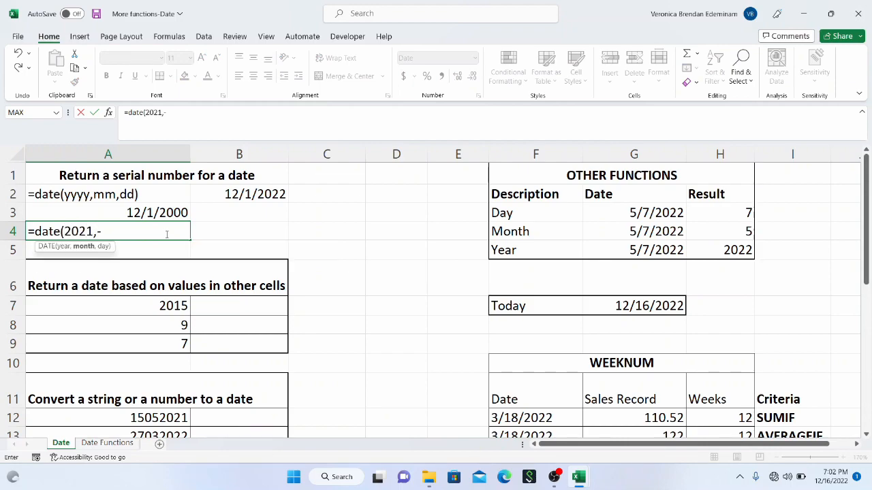
pyautogui.write('2,12)')
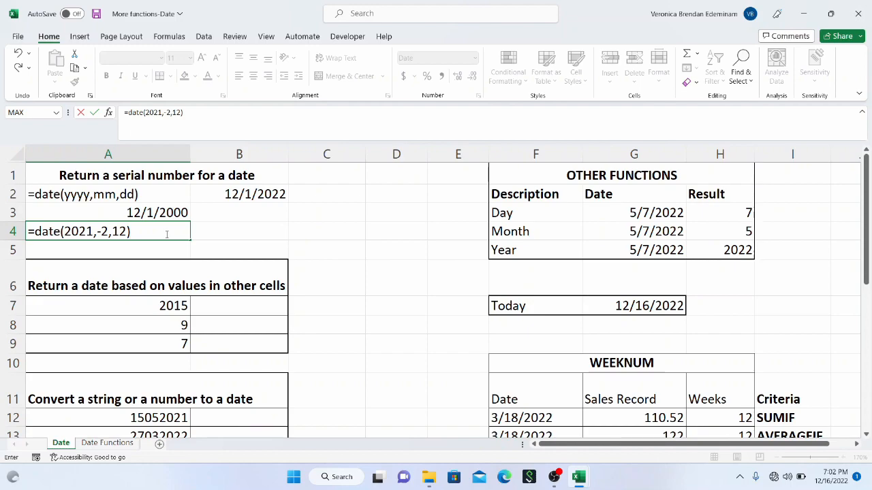
pyautogui.press('Return')
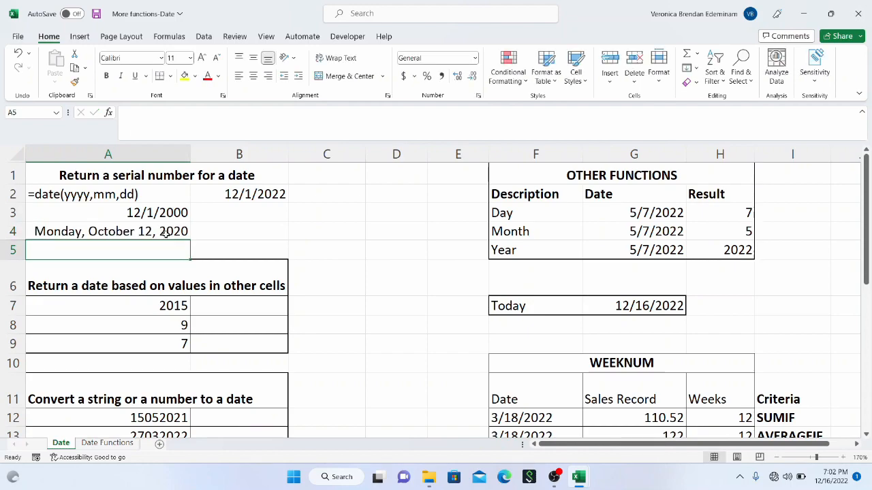
# Step: Examine the negative month argument in the DATE formula in A4
pyautogui.click(166, 233)
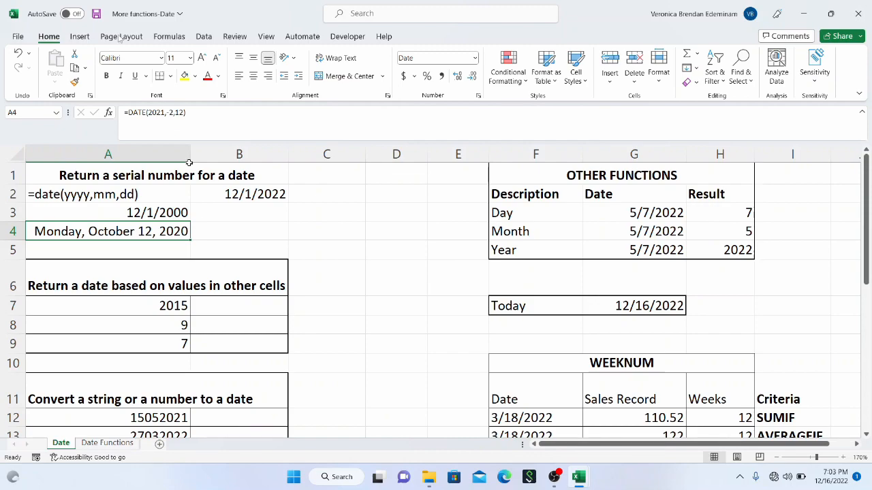
pyautogui.click(174, 114)
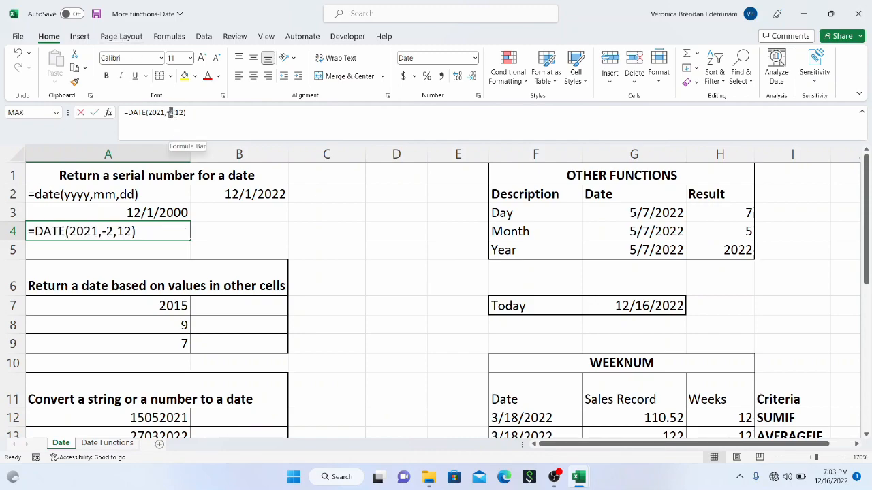
pyautogui.moveTo(174, 114); pyautogui.dragTo(167, 114)
pyautogui.hotkey('ctrl', 'Return')
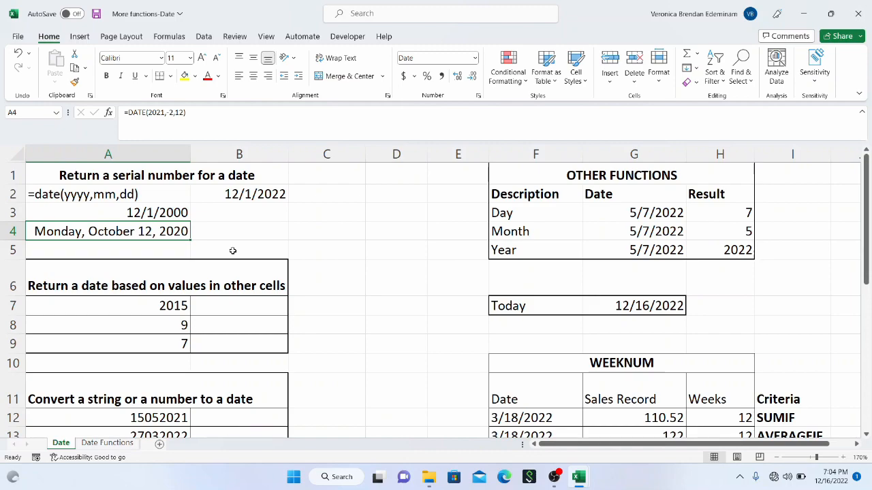
# Step: Build a date in A5 from year 2021, month 12 and day 36 with =DATE(2021,12,36)
pyautogui.click(164, 245)
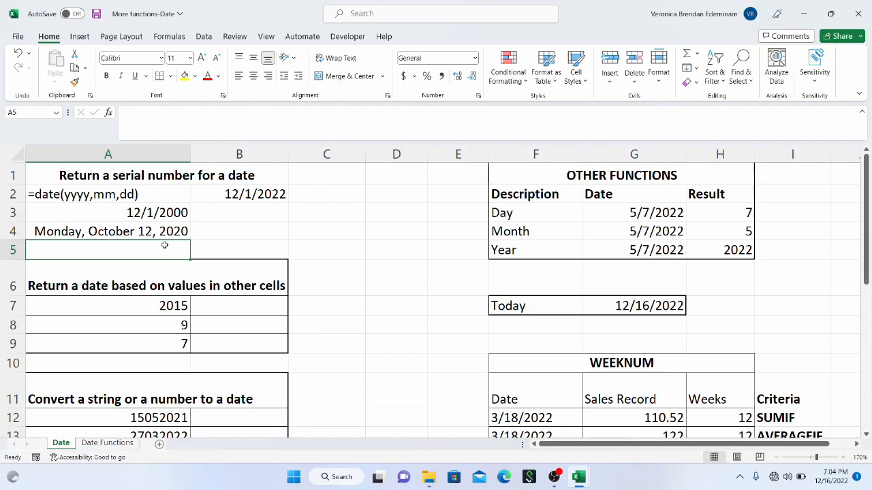
pyautogui.write('=date')
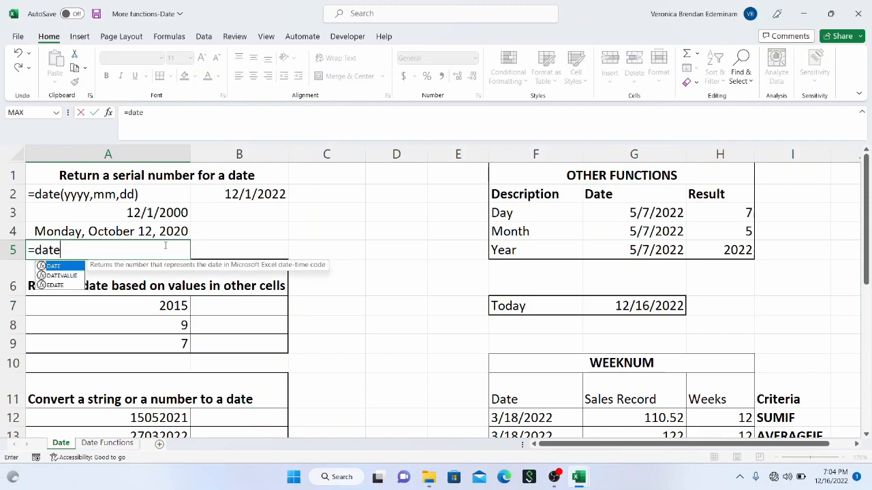
pyautogui.write('(')
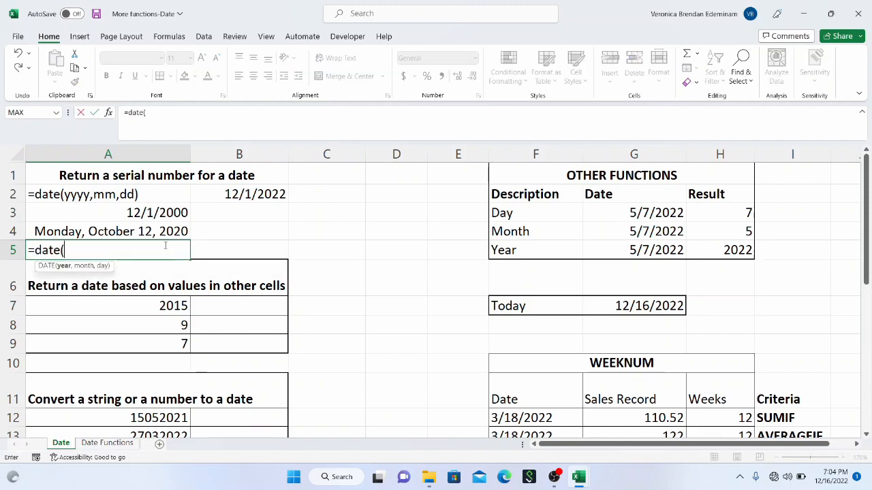
pyautogui.write('2021,')
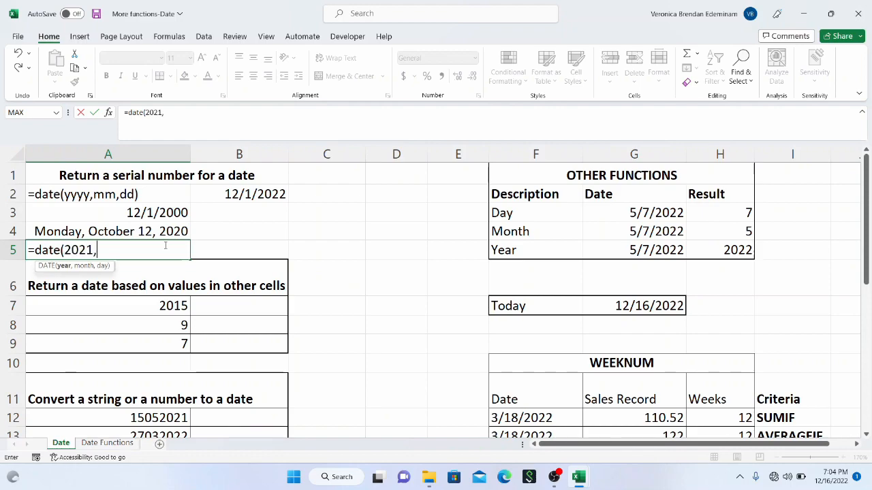
pyautogui.write('12,')
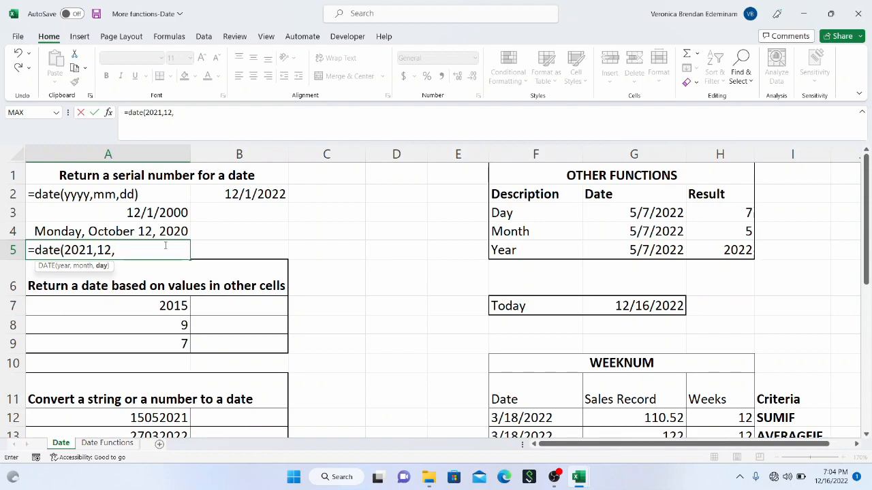
pyautogui.write('36)')
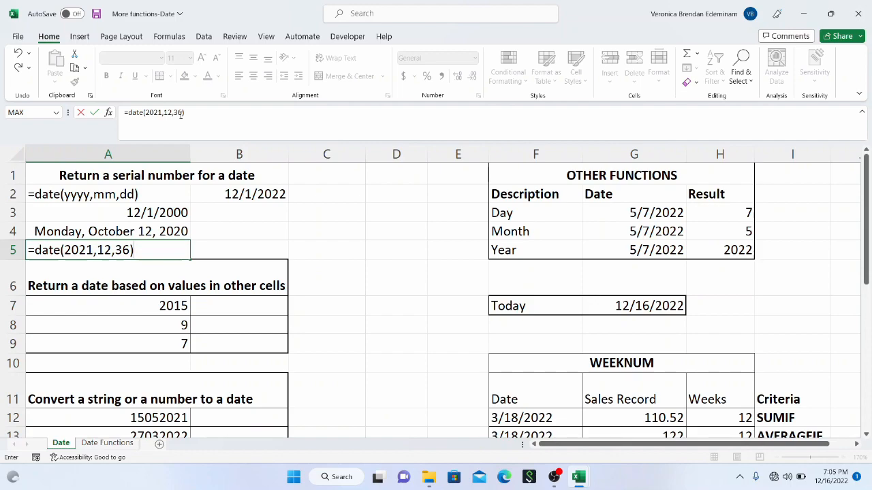
pyautogui.press('Return')
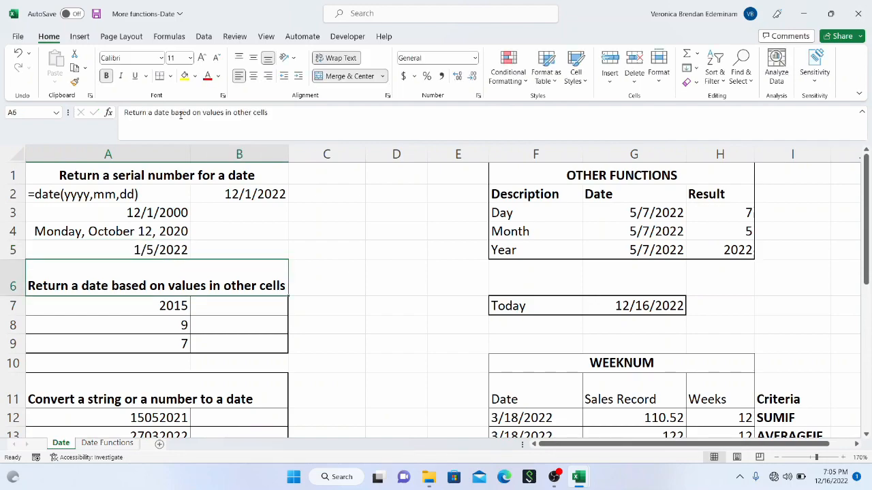
# Step: Format the date in A5 as Long Date and widen column A to fit it
pyautogui.click(138, 250)
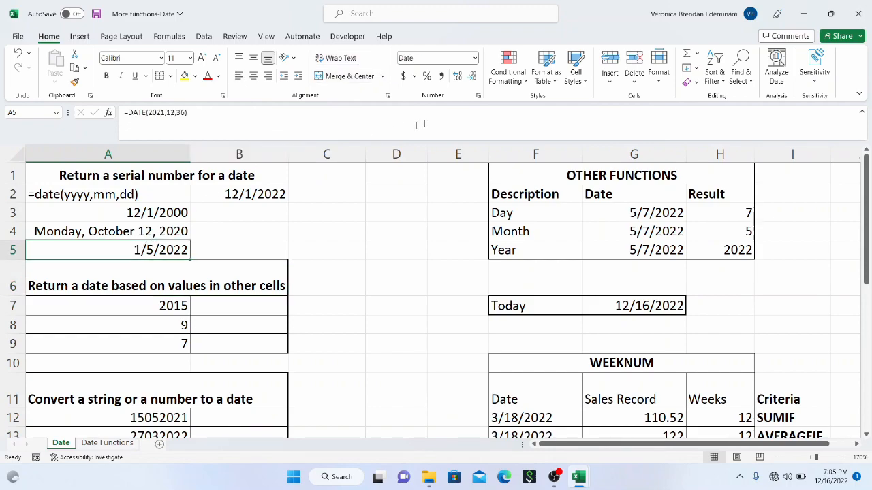
pyautogui.click(475, 59)
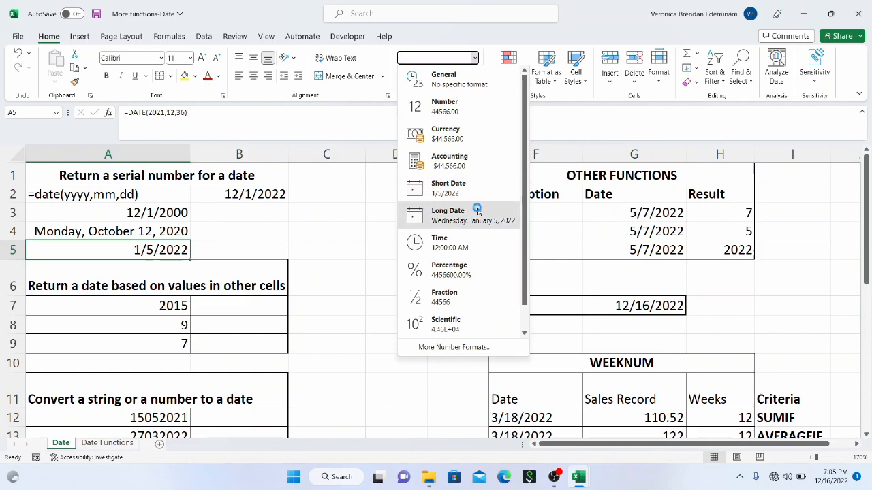
pyautogui.click(477, 211)
pyautogui.moveTo(192, 159); pyautogui.dragTo(213, 160)
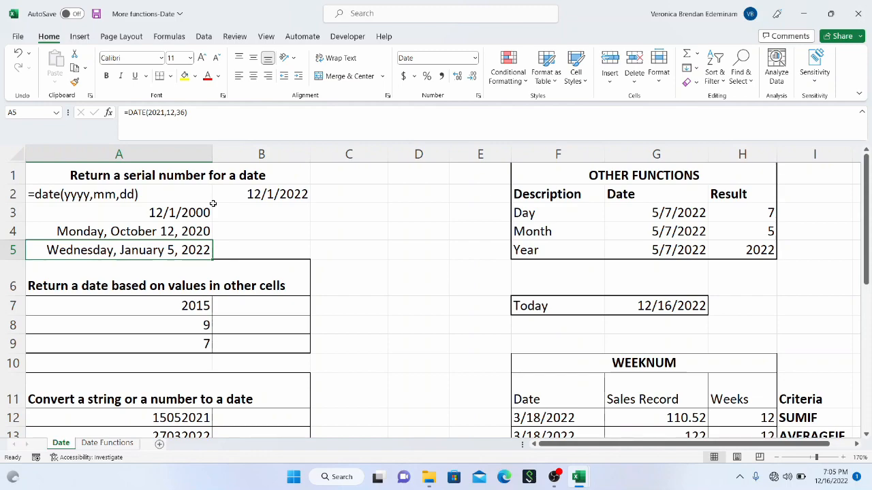
# Step: Review the DATE syntax in A2 and the example formula in B2
pyautogui.scroll(-1, 212, 219)
pyautogui.scroll(1, 208, 214)
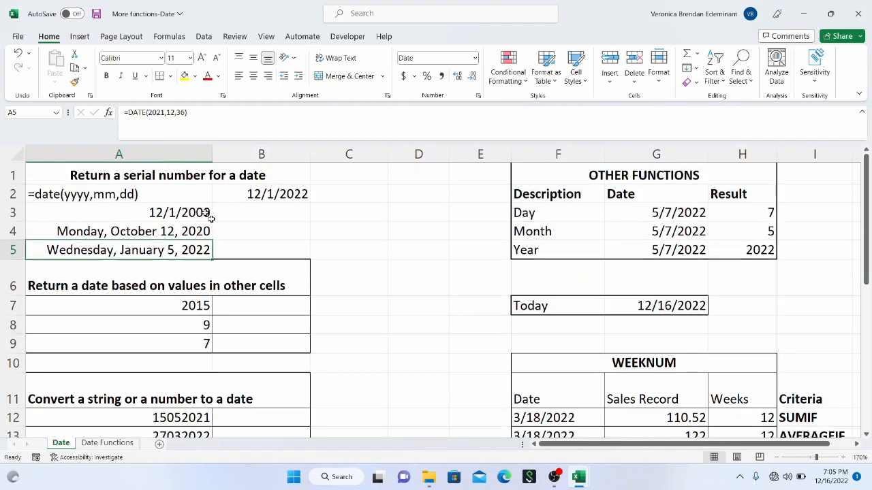
pyautogui.click(158, 194)
pyautogui.click(250, 195)
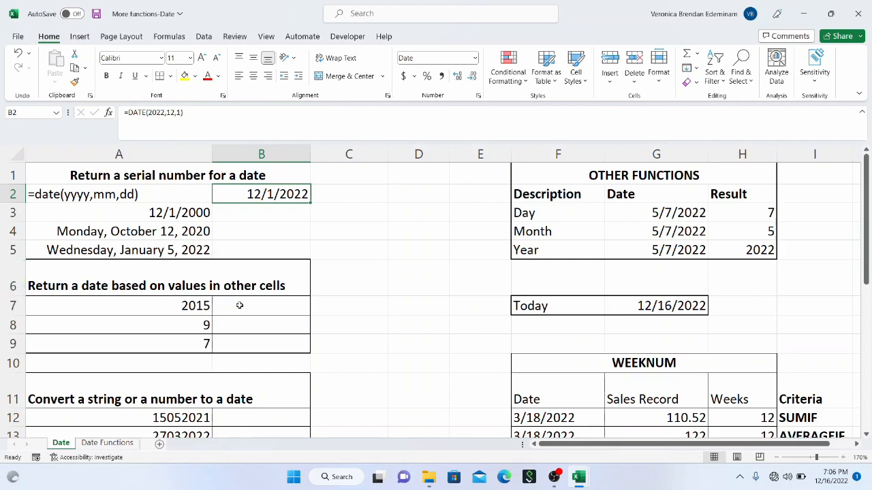
# Step: Build a date in B7 from the year, month and day cells with =DATE(A7,A8,A9)
pyautogui.click(239, 305)
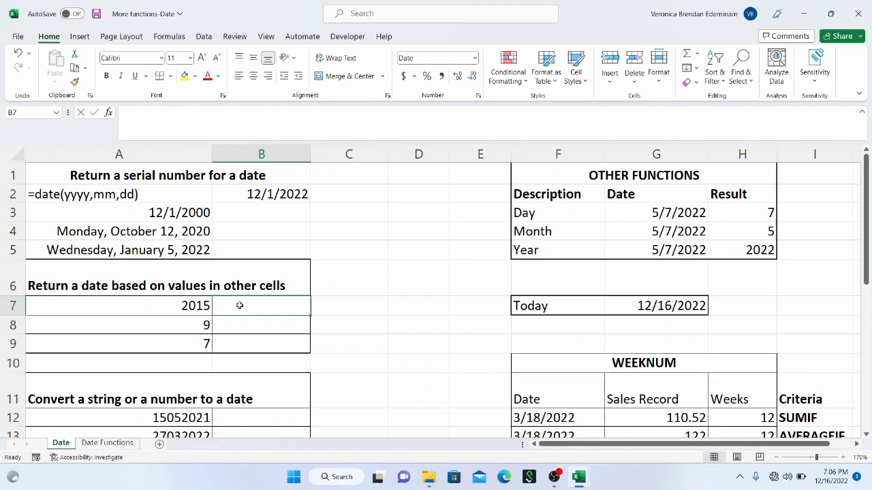
pyautogui.write('=date(')
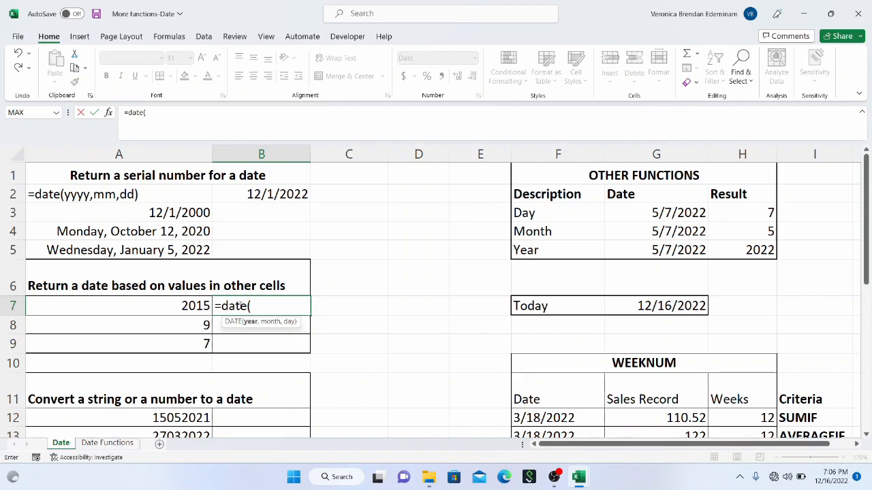
pyautogui.click(162, 310)
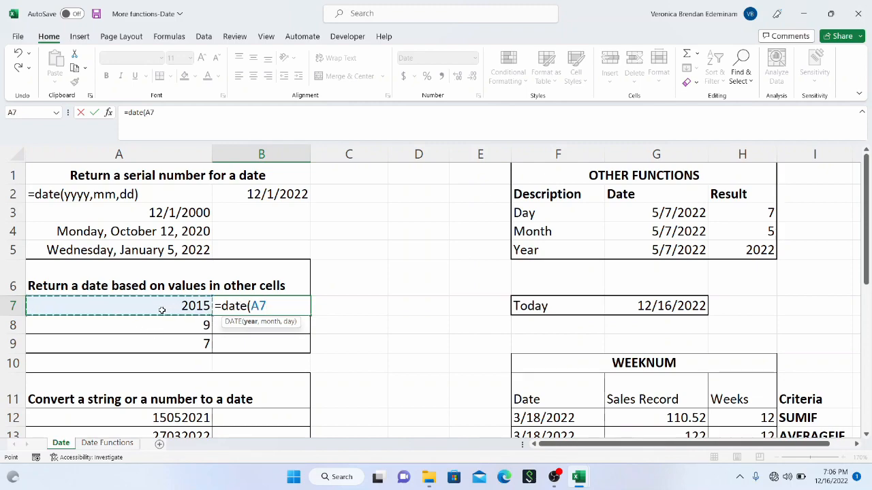
pyautogui.write(',')
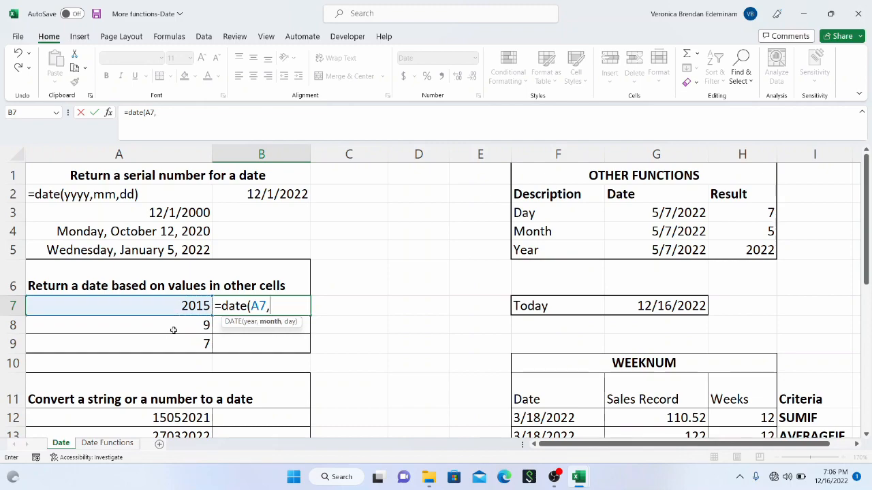
pyautogui.click(175, 325)
pyautogui.write(',')
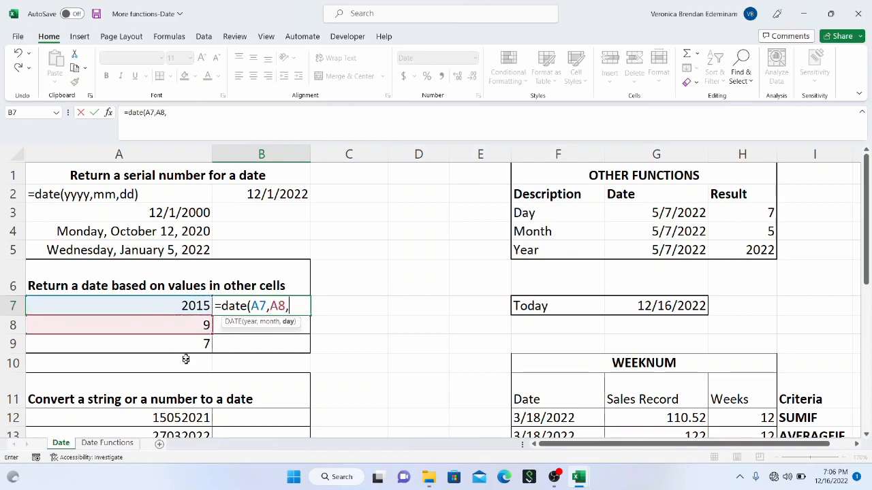
pyautogui.click(186, 346)
pyautogui.write(')')
pyautogui.press('Return')
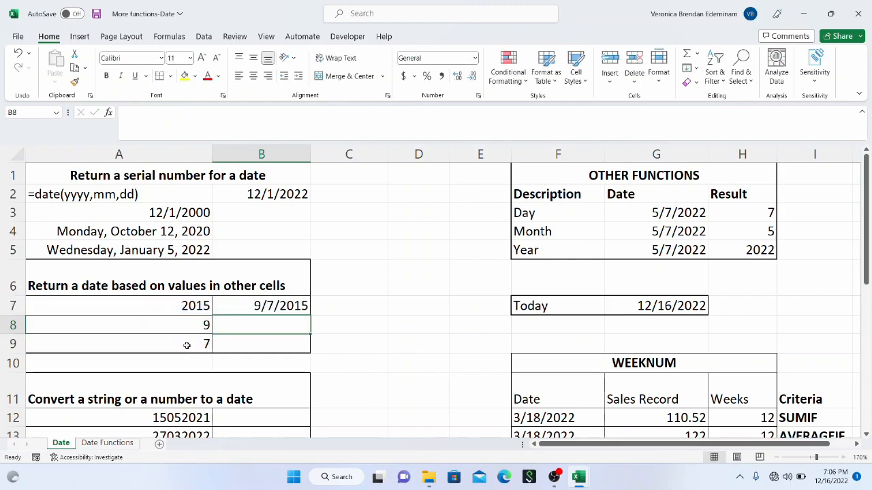
# Step: Examine the numbers in A12:A14 under the heading about converting a string or number to a date
pyautogui.scroll(-2, 187, 346)
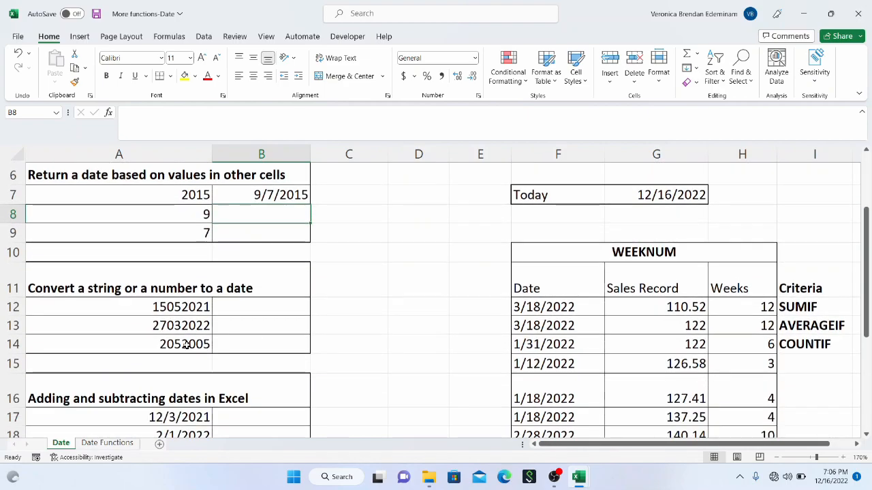
pyautogui.click(240, 303)
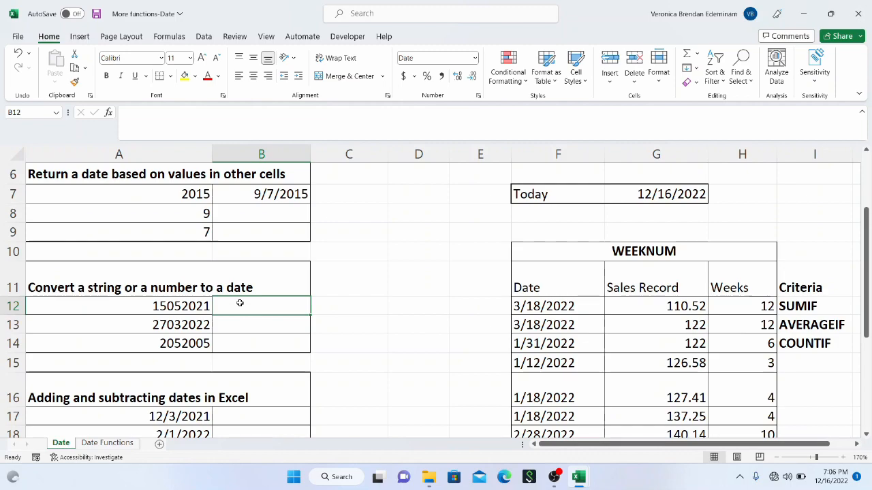
pyautogui.moveTo(201, 312); pyautogui.dragTo(201, 344)
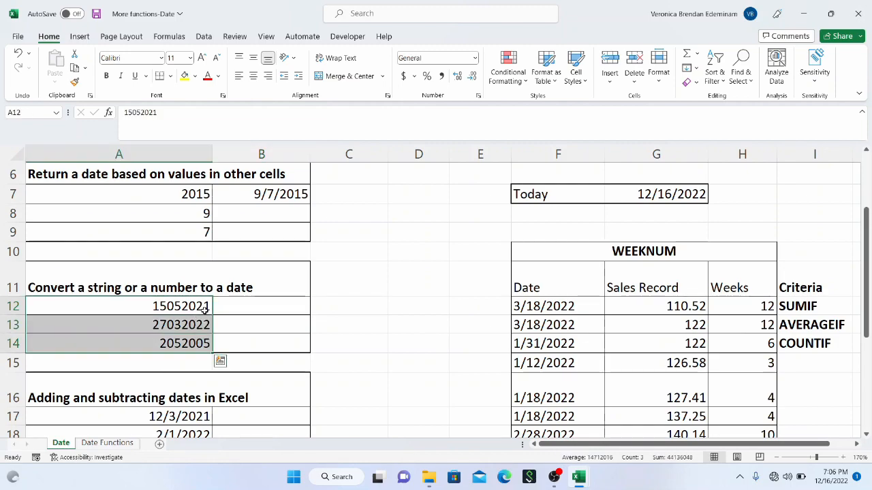
pyautogui.click(205, 309)
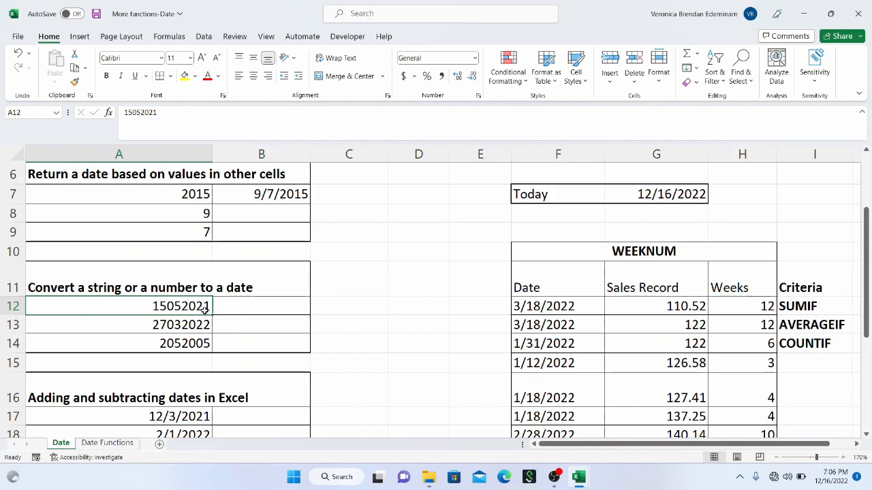
pyautogui.moveTo(193, 310); pyautogui.dragTo(193, 344)
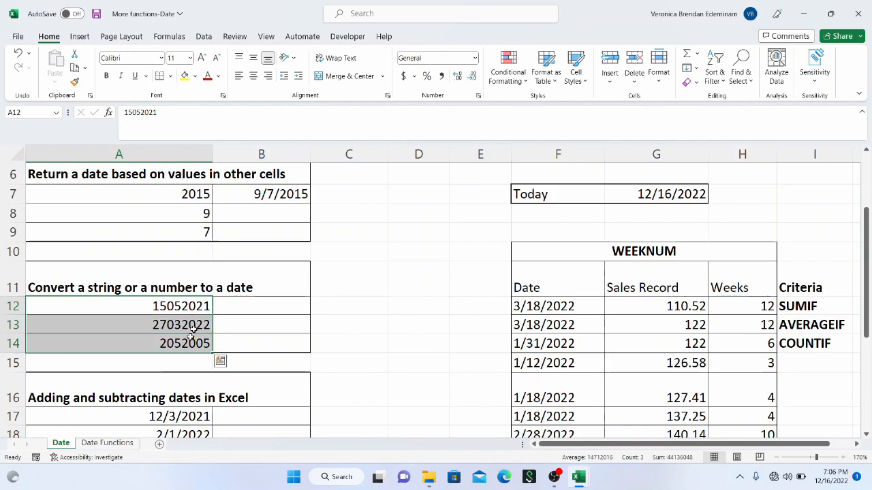
pyautogui.click(231, 304)
# Step: Try formatting the number in A12 as Short Date and widen column A slightly
pyautogui.click(195, 305)
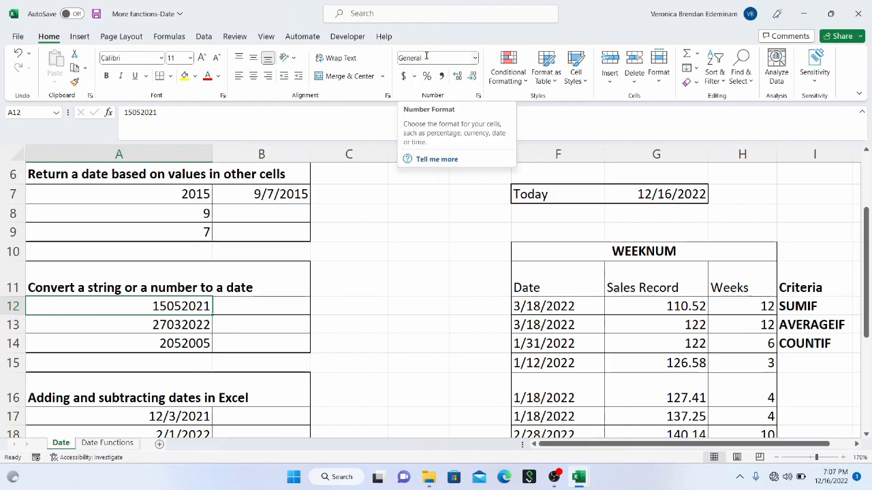
pyautogui.click(474, 60)
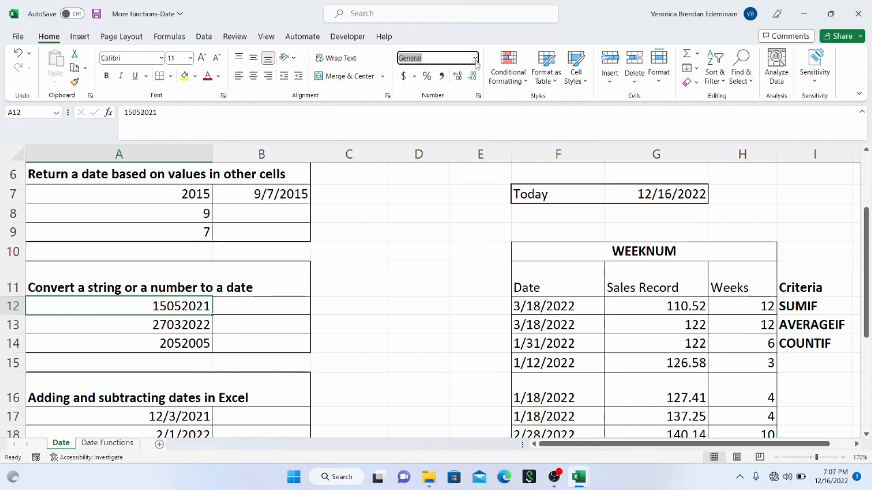
pyautogui.click(475, 59)
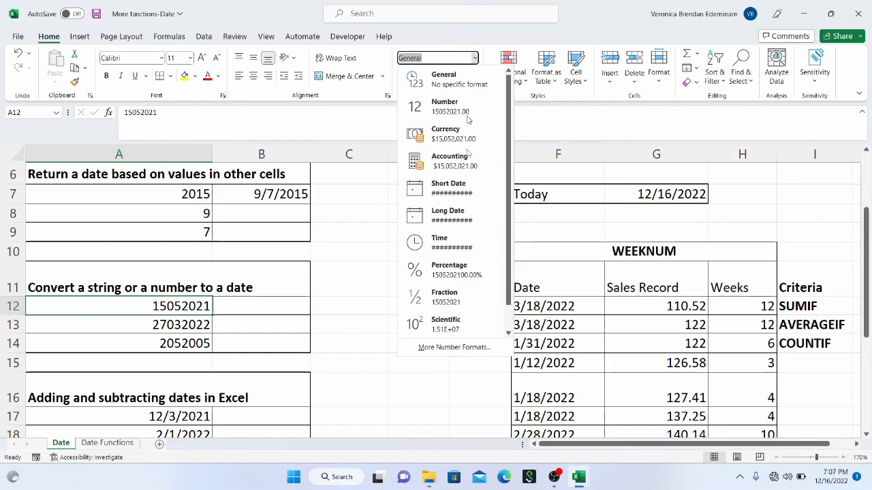
pyautogui.click(458, 188)
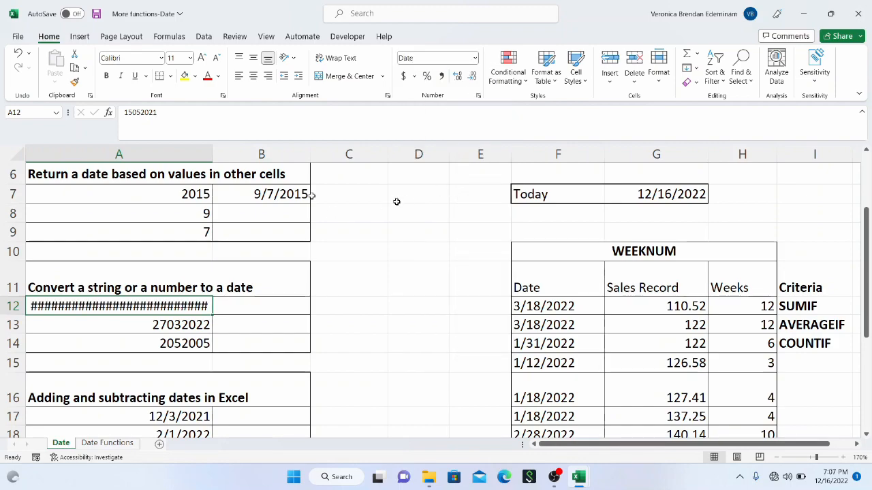
pyautogui.moveTo(211, 157)
pyautogui.mouseDown()
pyautogui.moveTo(253, 151)
pyautogui.moveTo(215, 157)
pyautogui.mouseUp()
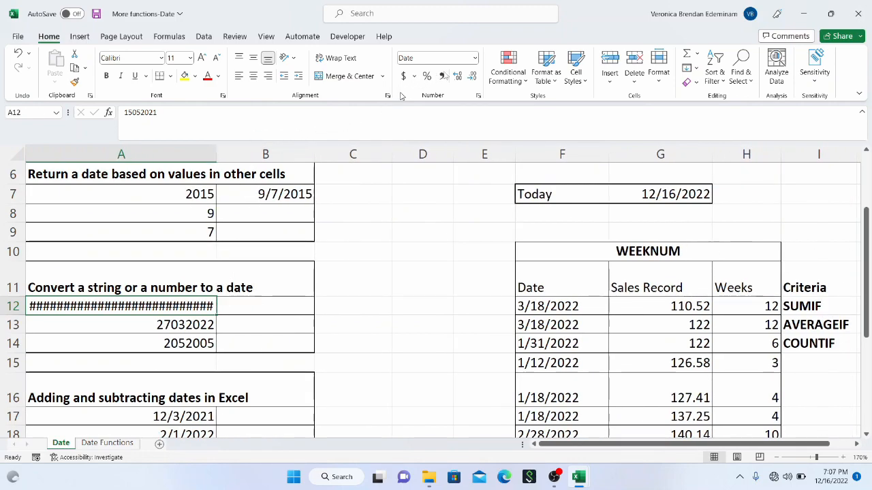
# Step: Return A12 to the General number format and narrow column A again
pyautogui.click(475, 59)
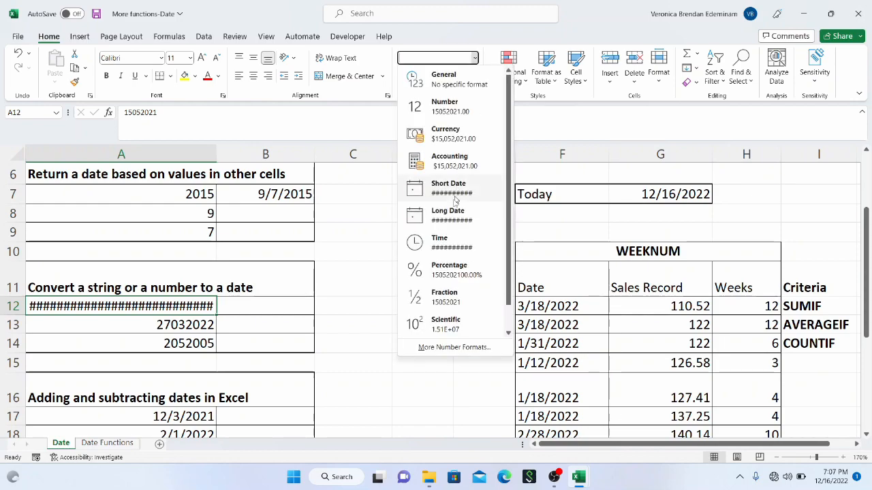
pyautogui.click(451, 81)
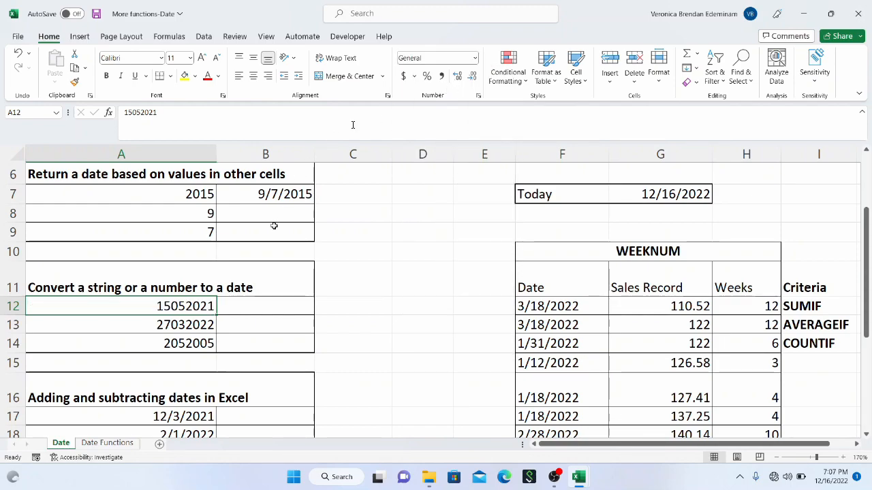
pyautogui.moveTo(218, 158); pyautogui.dragTo(209, 160)
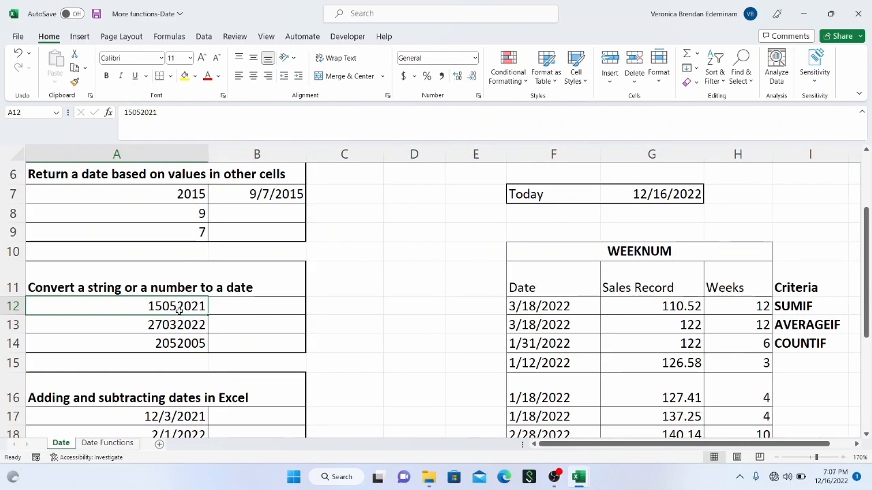
# Step: Start a DATE formula in B12 that takes the year from the number in A12 with RIGHT(A12,4)
pyautogui.moveTo(178, 312); pyautogui.dragTo(181, 329)
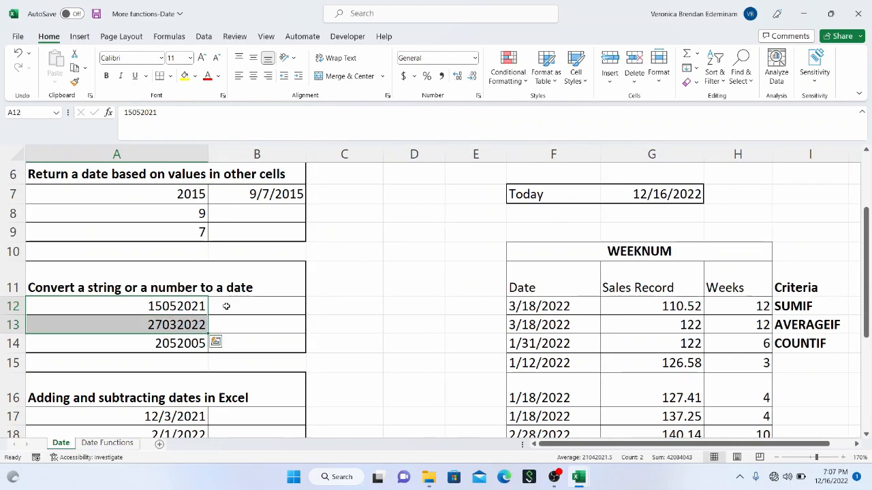
pyautogui.click(226, 306)
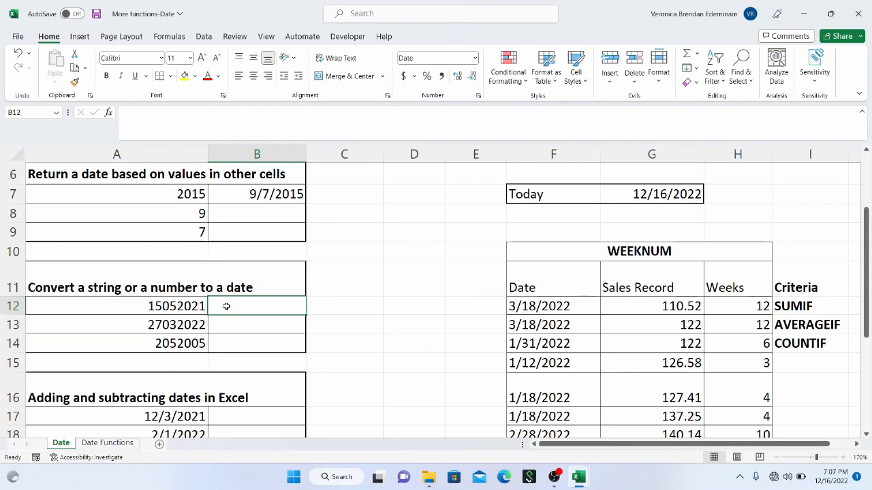
pyautogui.write('=')
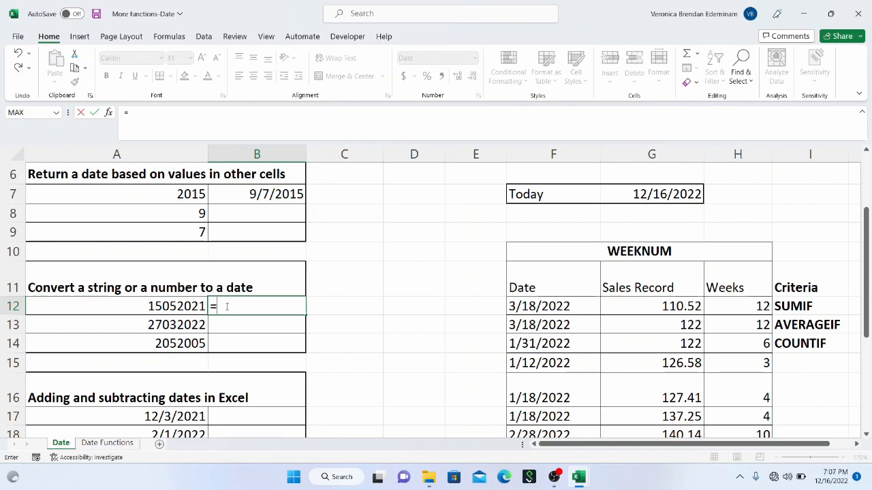
pyautogui.write('date')
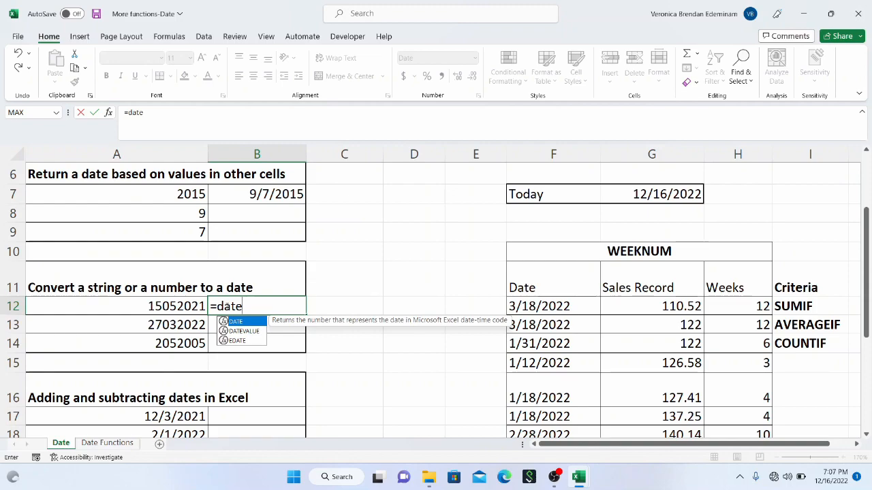
pyautogui.write('(')
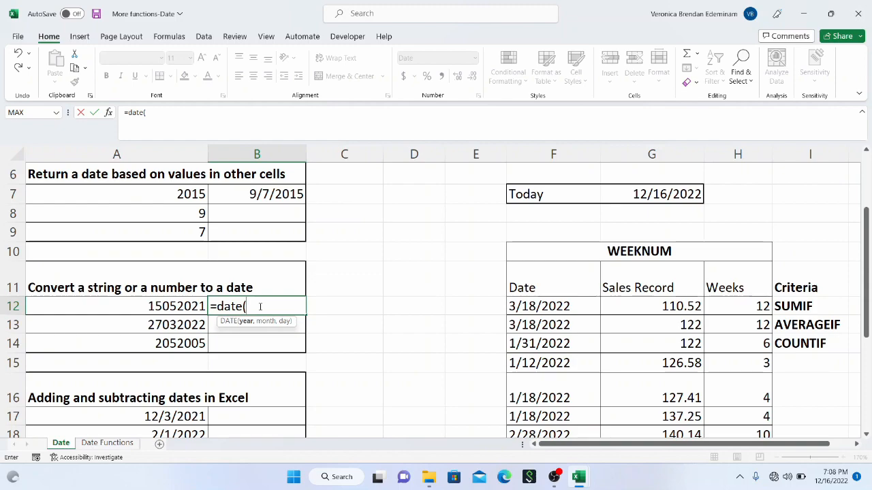
pyautogui.write('right')
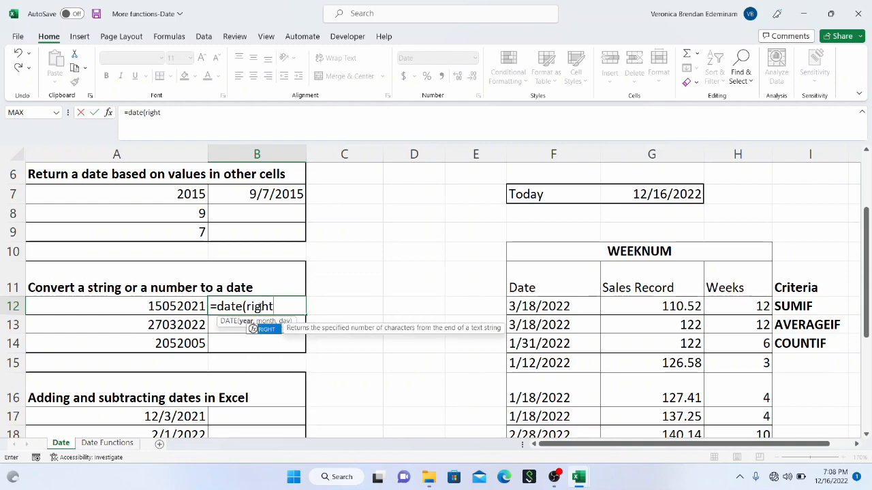
pyautogui.write('(')
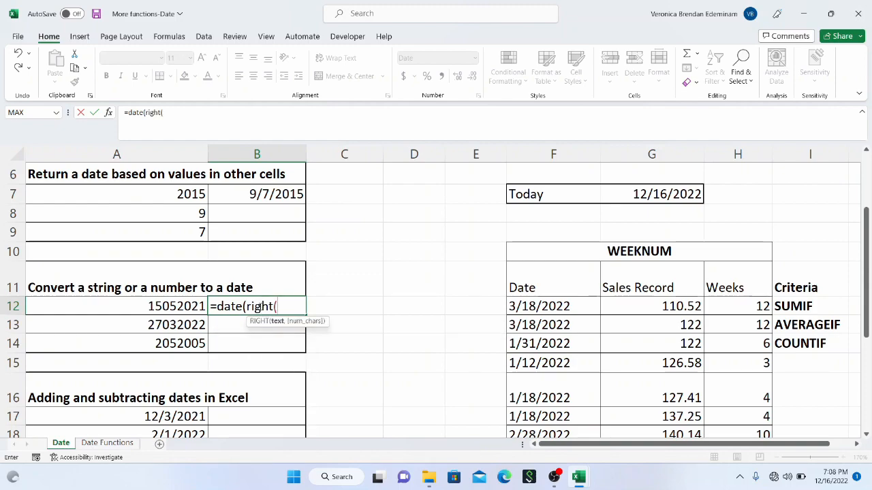
pyautogui.click(194, 307)
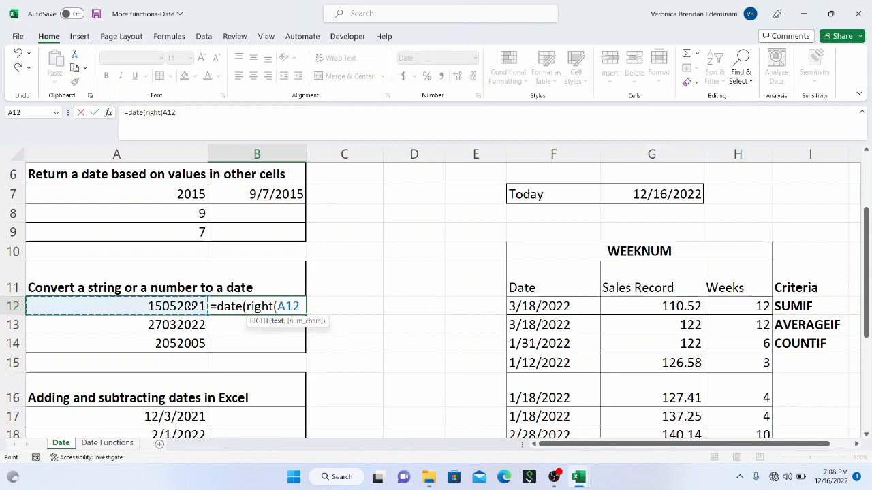
pyautogui.write(',')
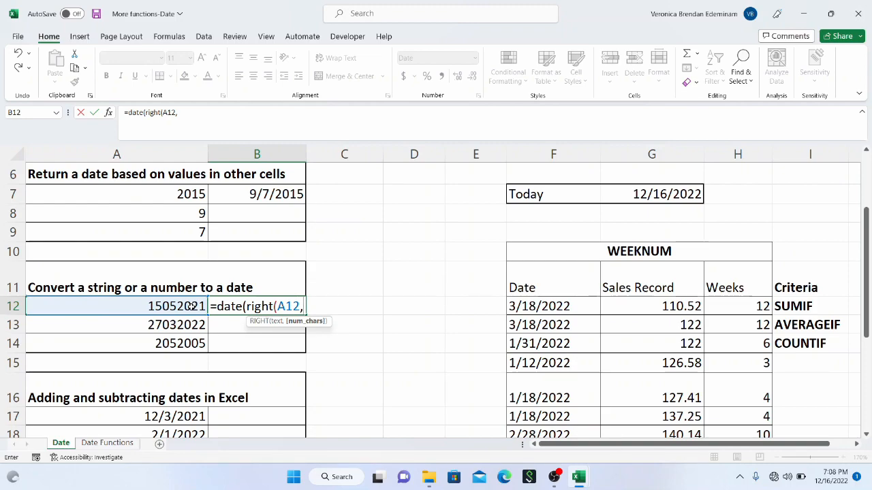
pyautogui.write('4')
pyautogui.write('),')
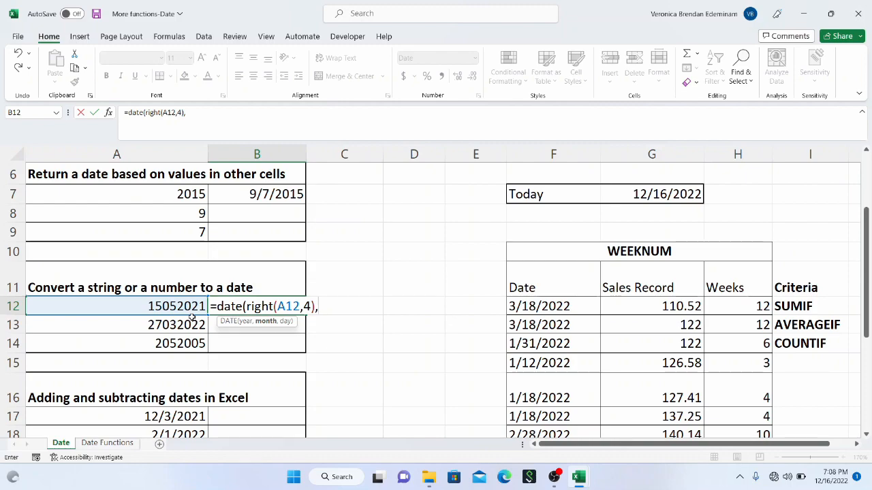
# Step: Add MID(A12,3,2) as the month argument of the DATE formula in B12
pyautogui.write('mid')
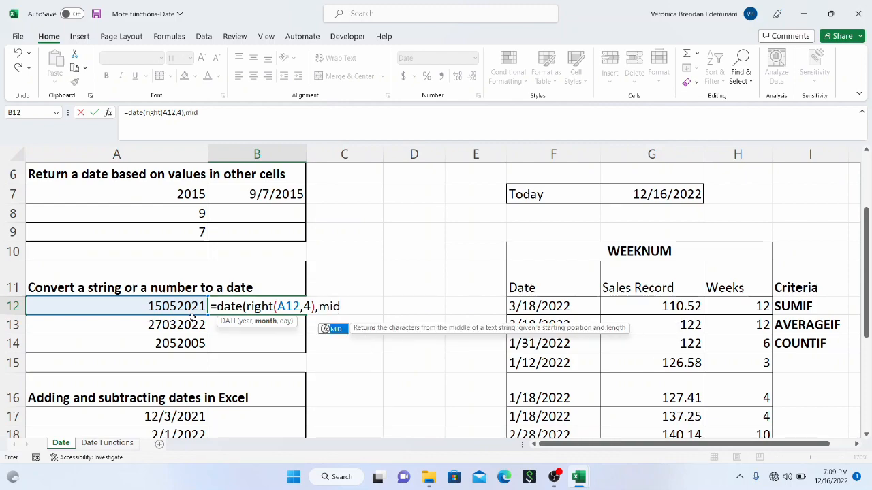
pyautogui.write('(')
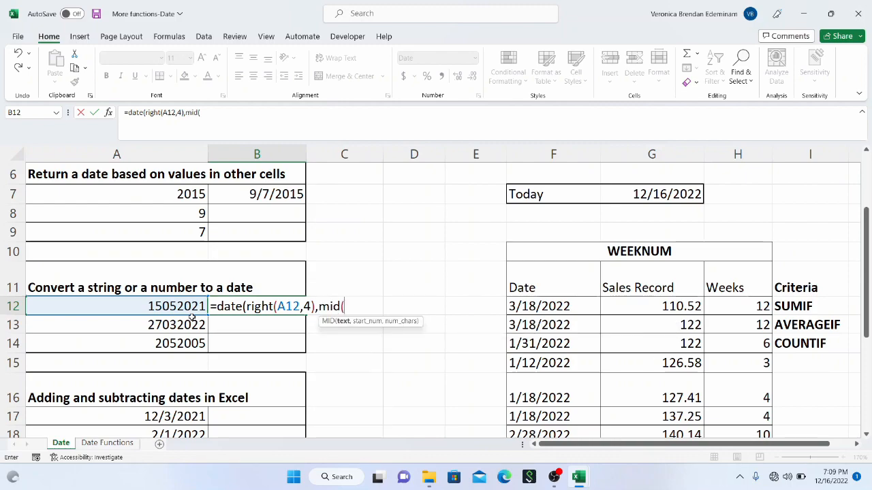
pyautogui.click(152, 308)
pyautogui.write(',')
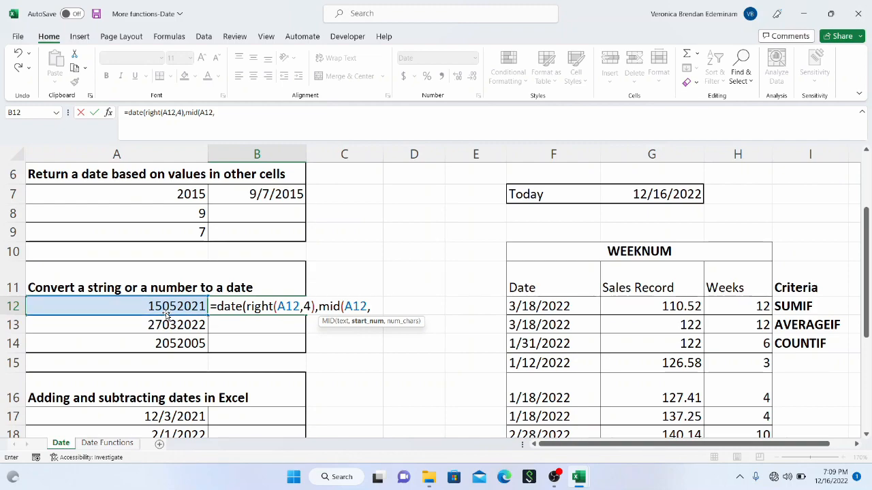
pyautogui.write('3,')
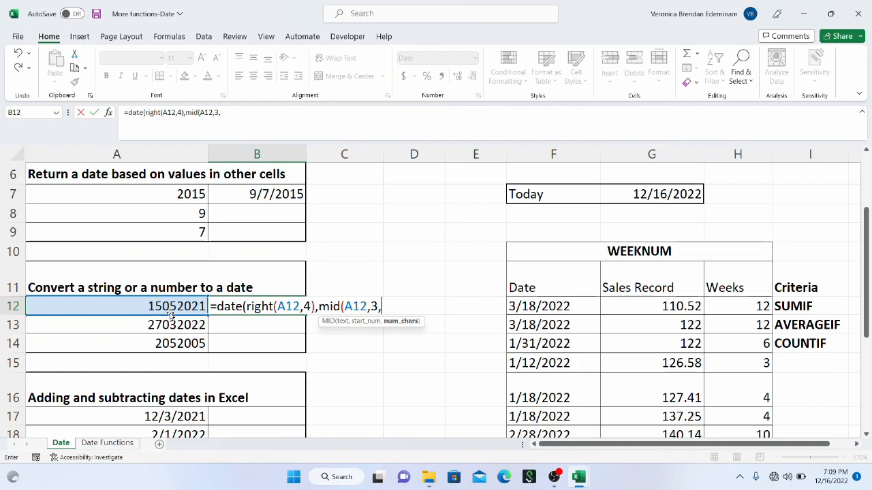
pyautogui.write('2),')
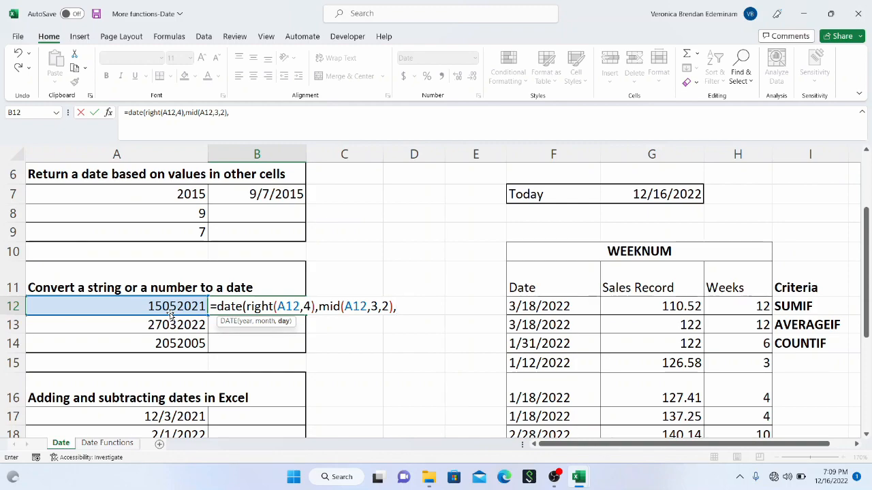
pyautogui.write('left')
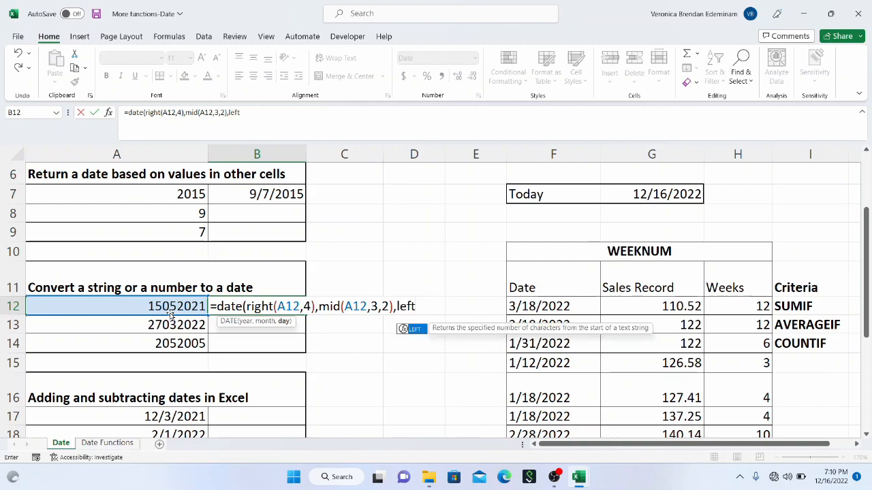
pyautogui.write('(')
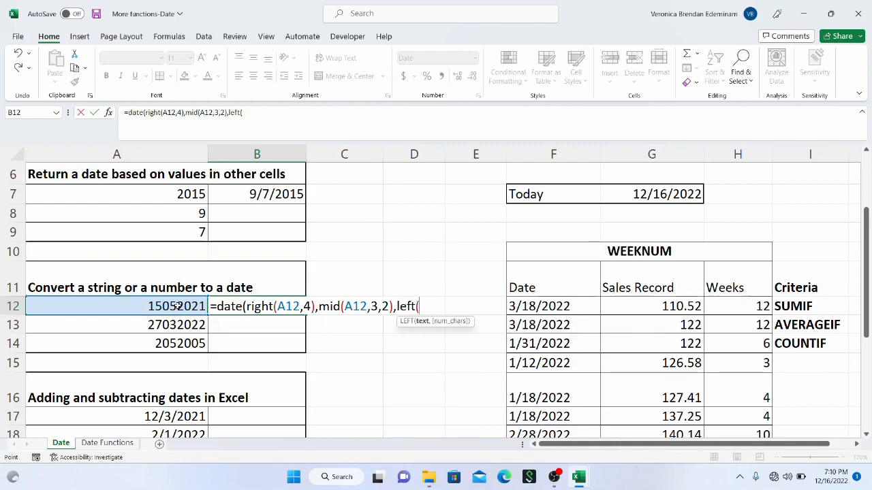
# Step: Add LEFT(A12,2) as the day argument and complete the DATE formula in B12
pyautogui.click(176, 307)
pyautogui.write(',')
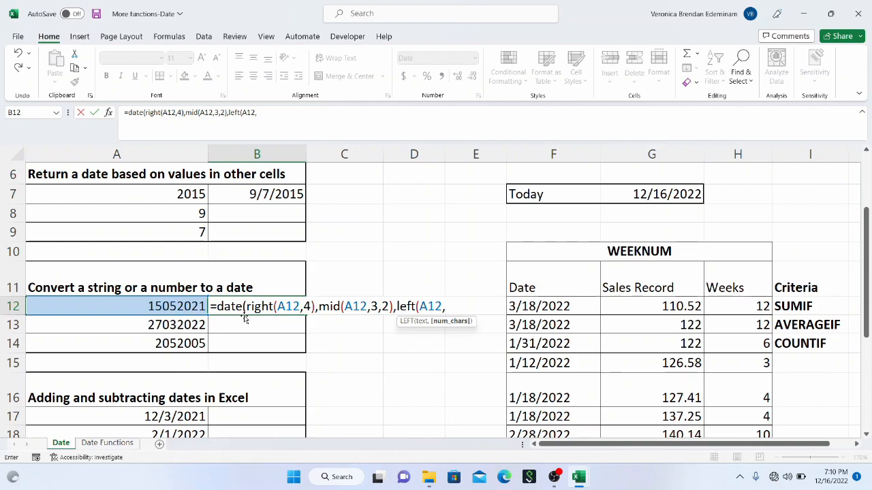
pyautogui.write('2))')
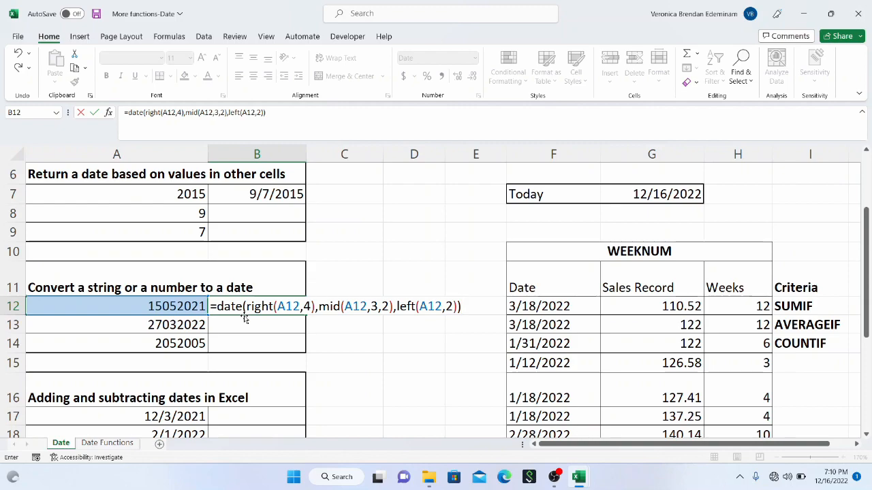
pyautogui.press('Return')
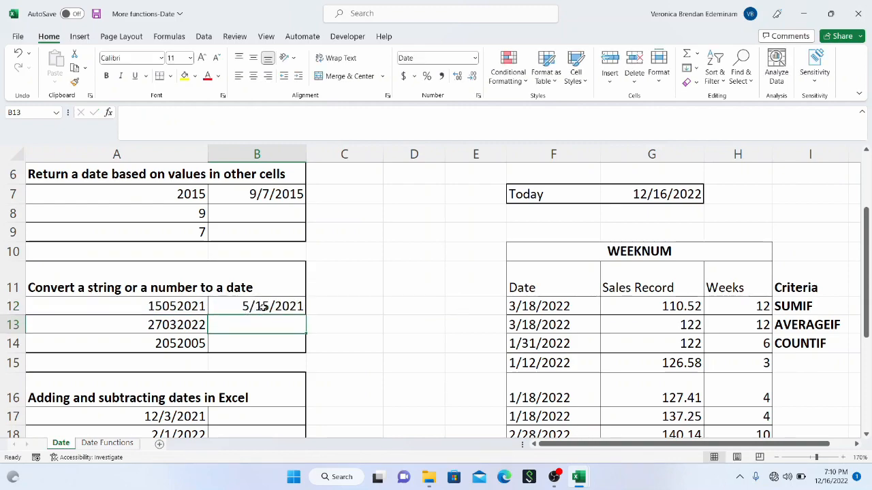
# Step: Switch B12 to the General number format and back to Short Date
pyautogui.click(277, 307)
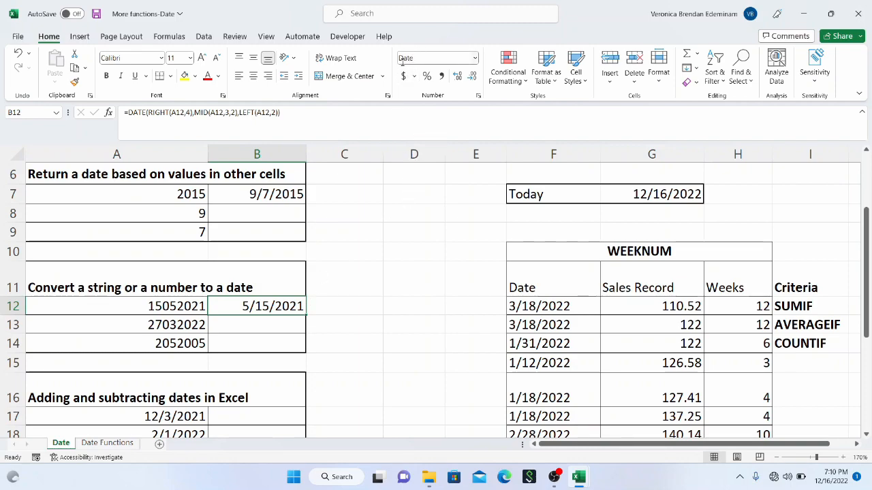
pyautogui.click(475, 62)
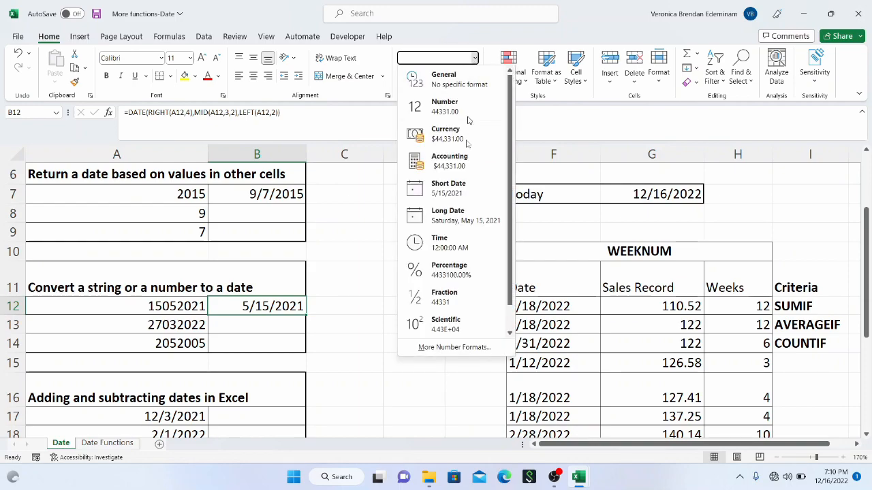
pyautogui.click(455, 80)
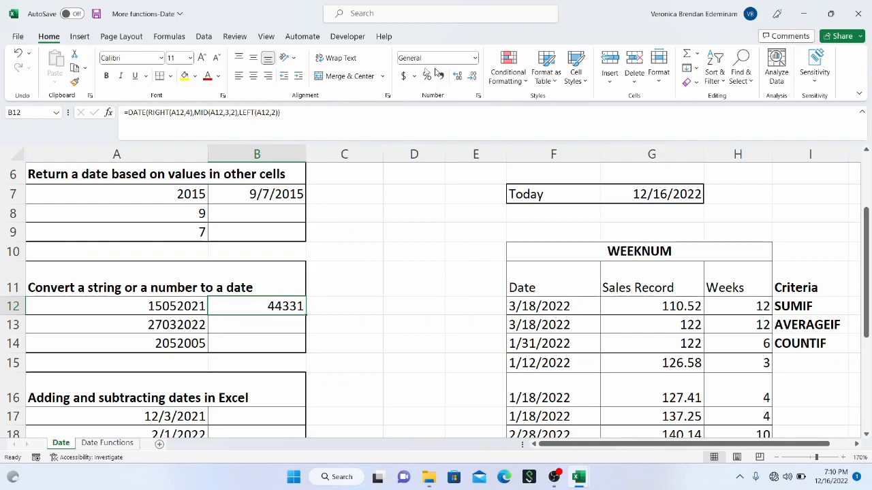
pyautogui.click(476, 58)
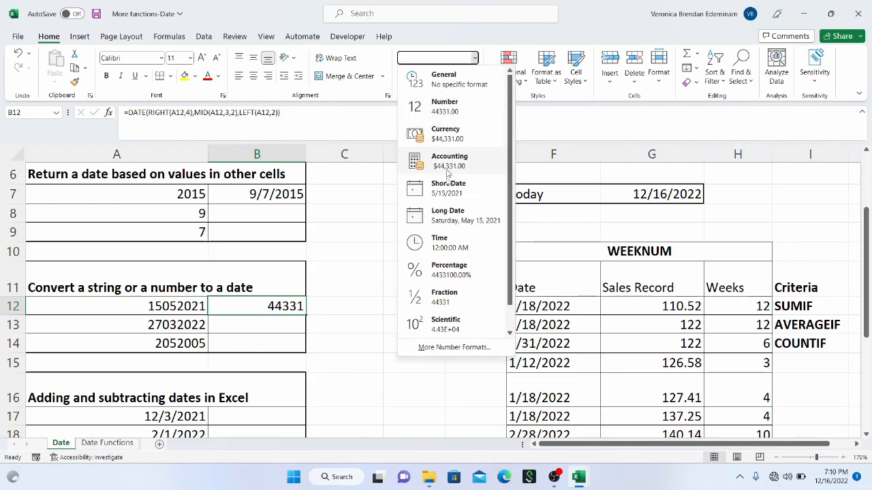
pyautogui.click(447, 193)
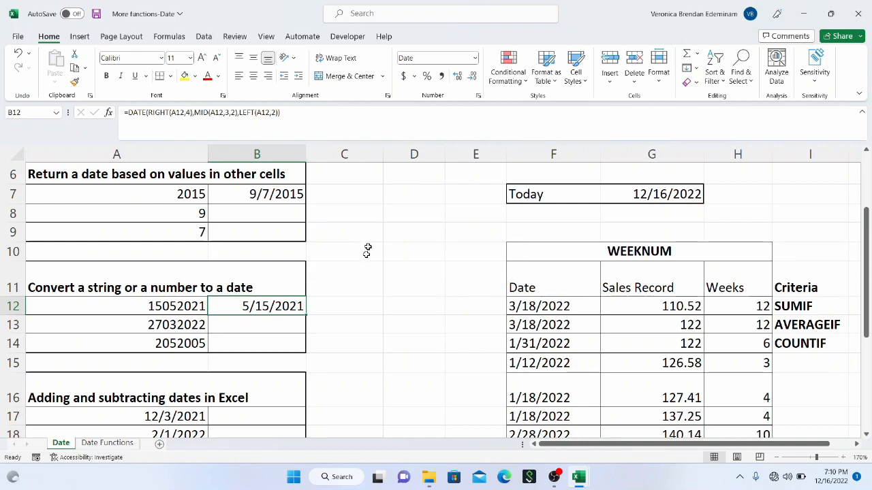
# Step: Try filling the DATE formula from B12 down to B14, and undo the fill
pyautogui.click(280, 328)
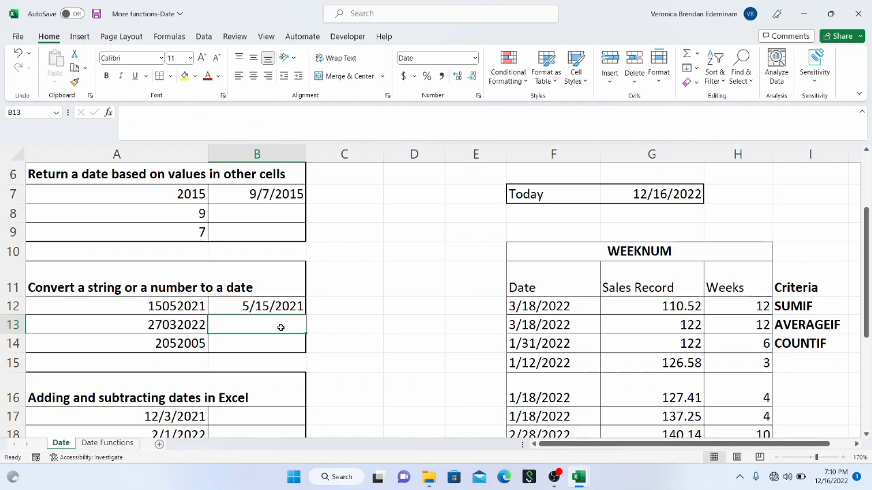
pyautogui.click(288, 306)
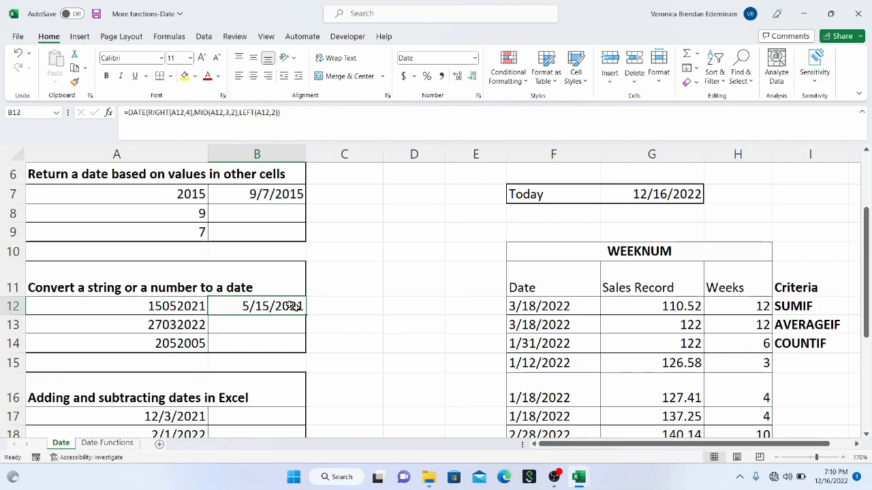
pyautogui.moveTo(306, 317); pyautogui.dragTo(295, 345)
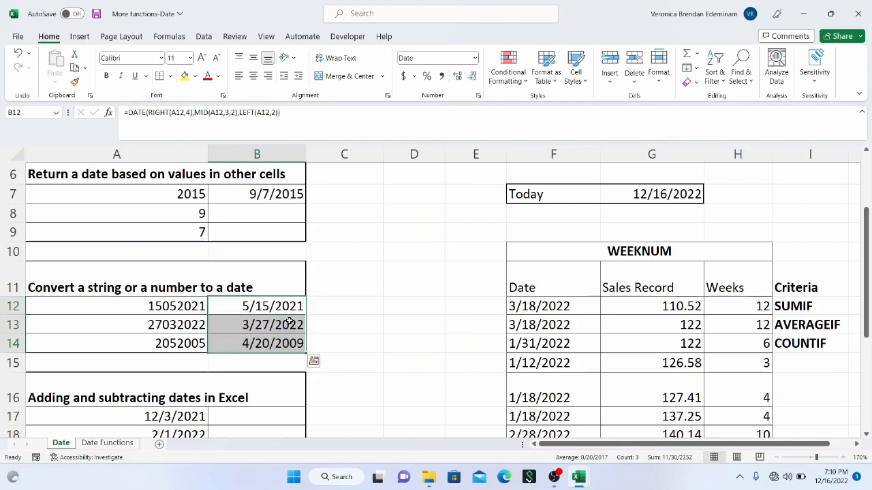
pyautogui.hotkey('ctrl', 'z')
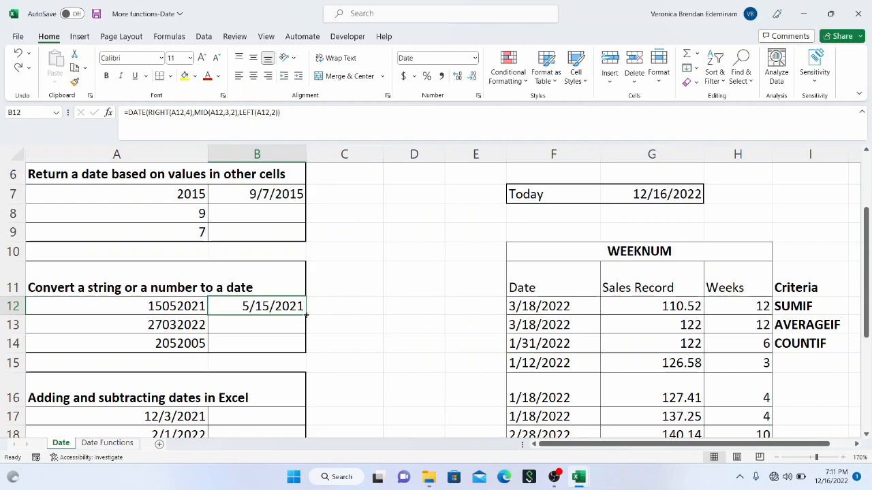
pyautogui.moveTo(305, 314); pyautogui.dragTo(302, 346)
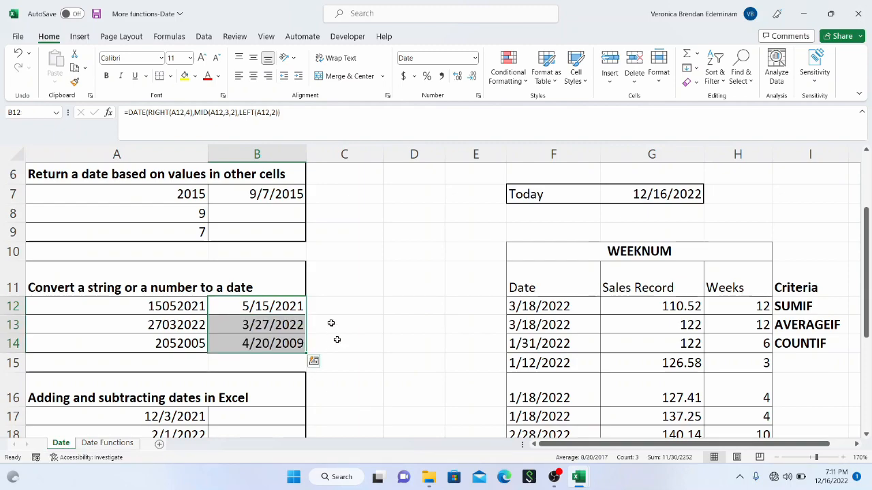
pyautogui.hotkey('ctrl', 'z')
# Step: Start a DATE formula in B13 that takes the year from the number in A13 with RIGHT(A13,4)
pyautogui.click(288, 324)
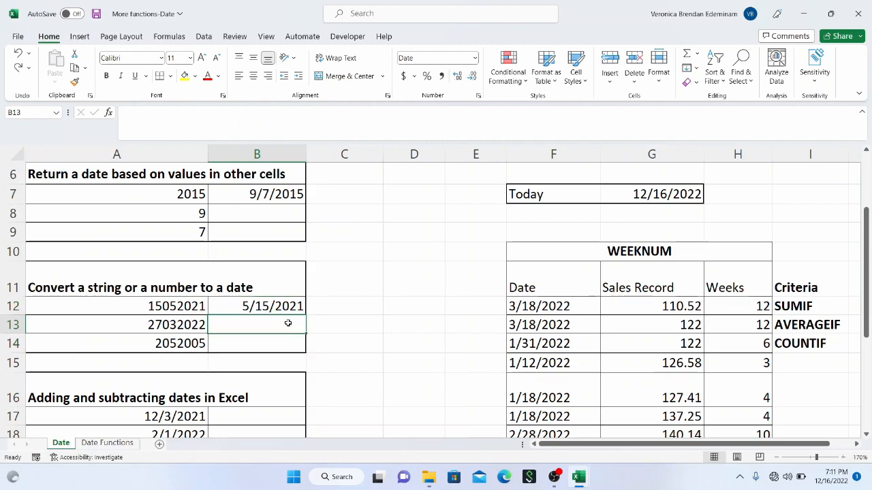
pyautogui.doubleClick(257, 327)
pyautogui.write('=')
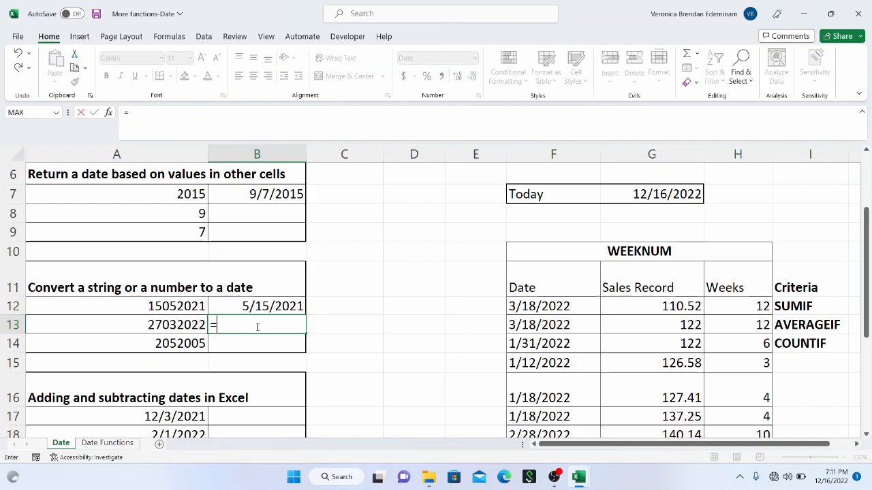
pyautogui.write('d')
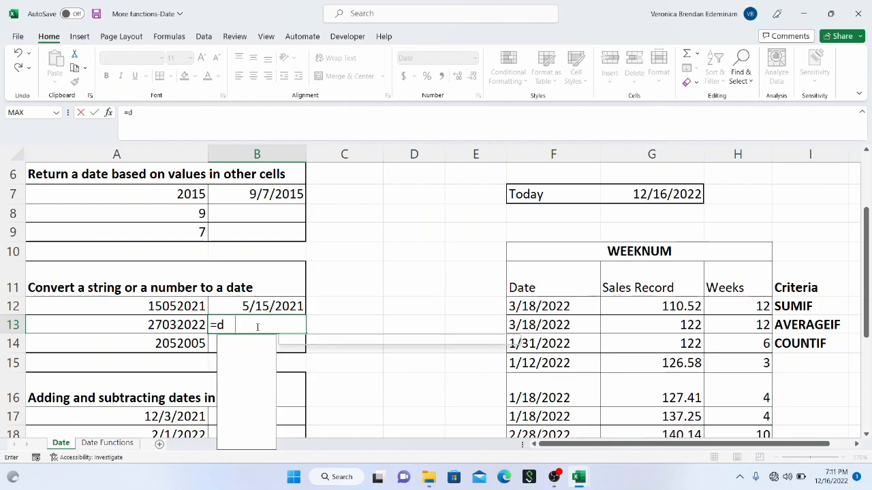
pyautogui.write('ate(')
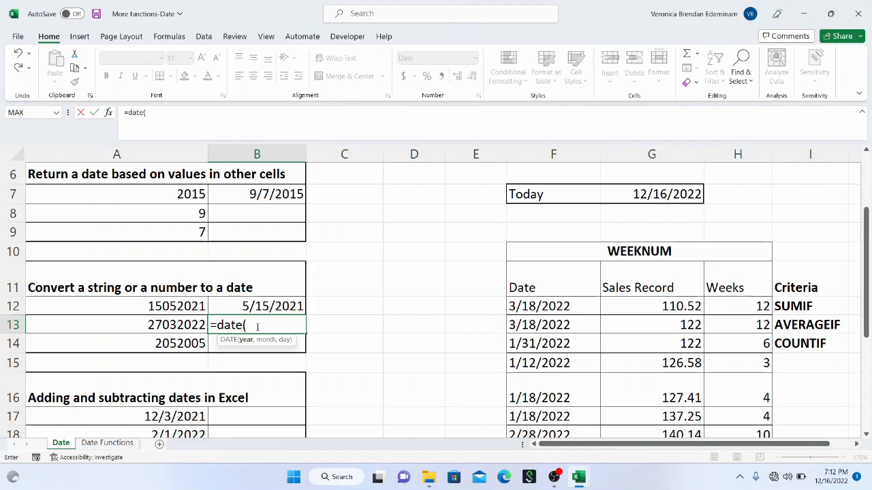
pyautogui.write('ight(')
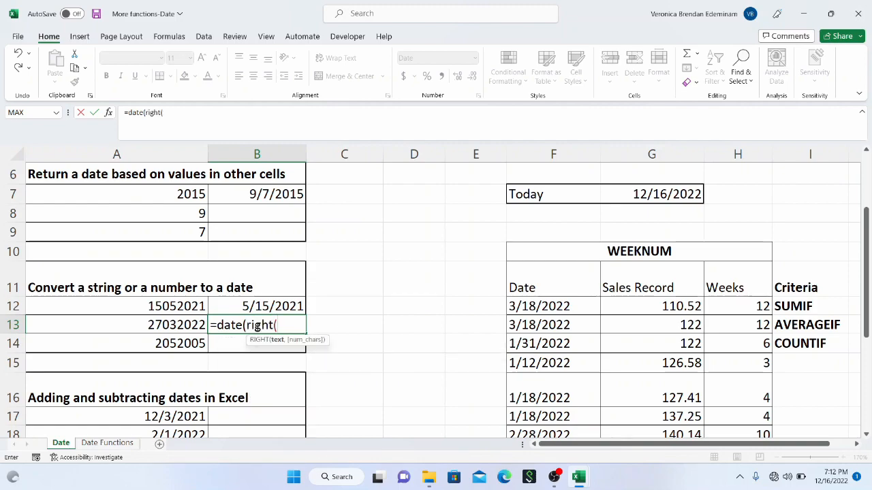
pyautogui.click(175, 325)
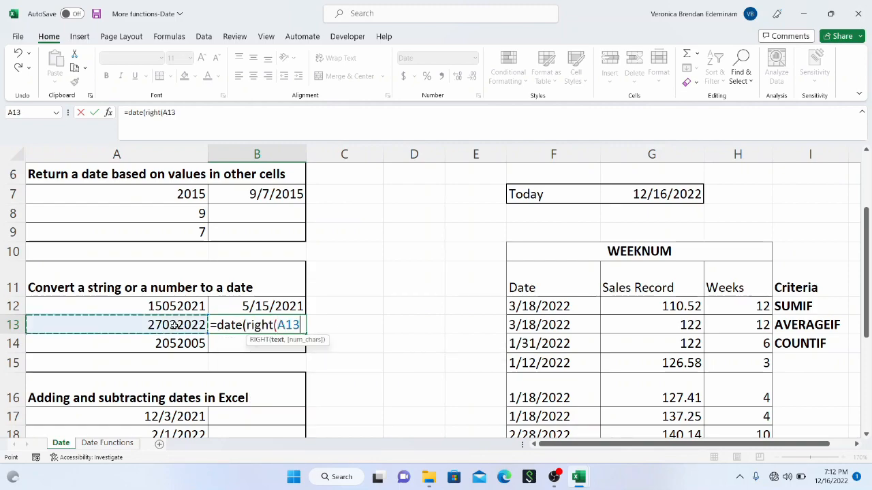
pyautogui.write(',4')
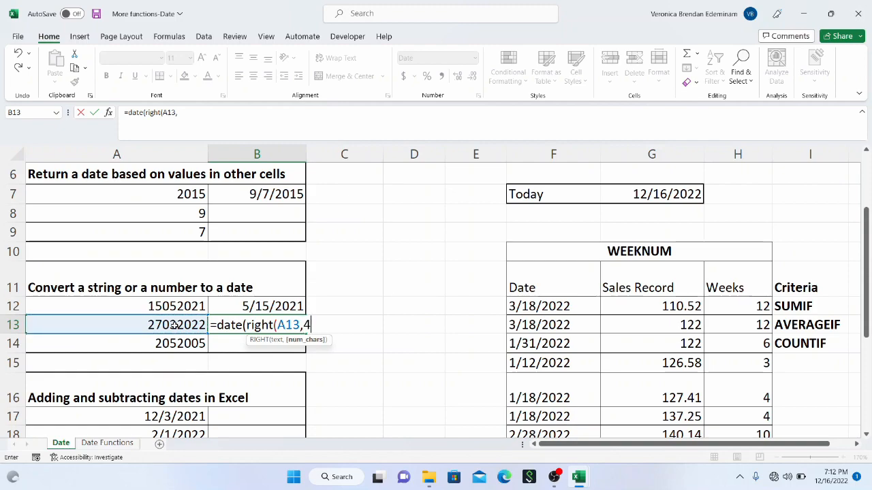
pyautogui.write('),')
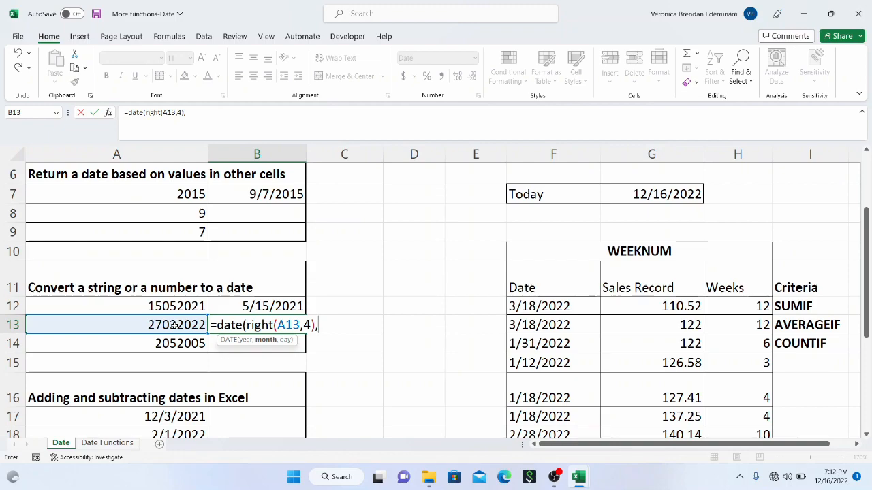
pyautogui.write('mid(')
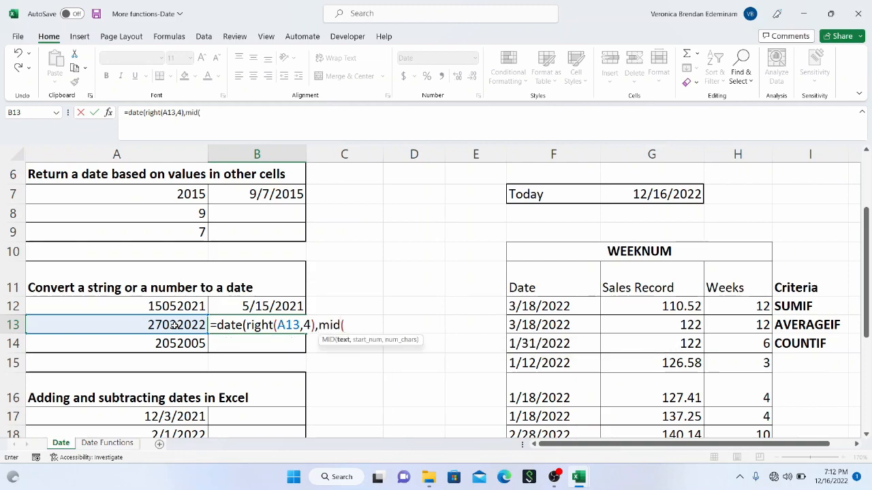
# Step: Add MID(A13,3,2) as the month argument of the DATE formula in B13
pyautogui.click(136, 323)
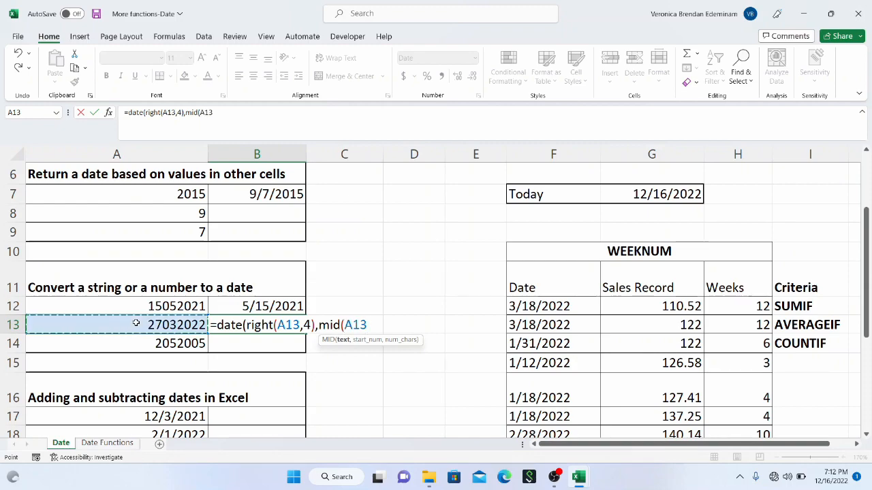
pyautogui.write(',3,')
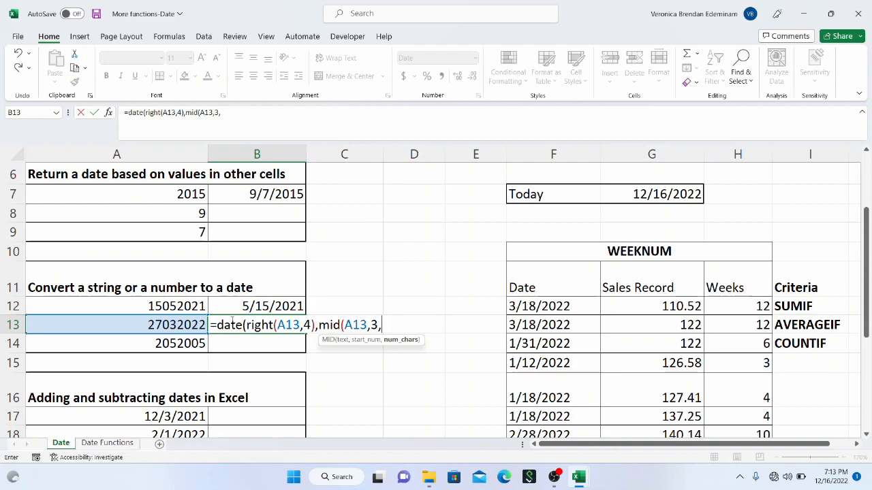
pyautogui.write('2),')
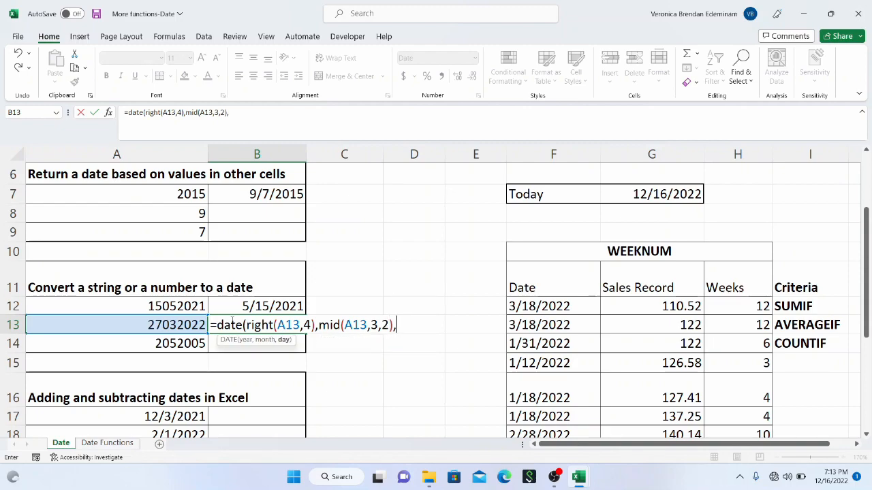
pyautogui.write('left(')
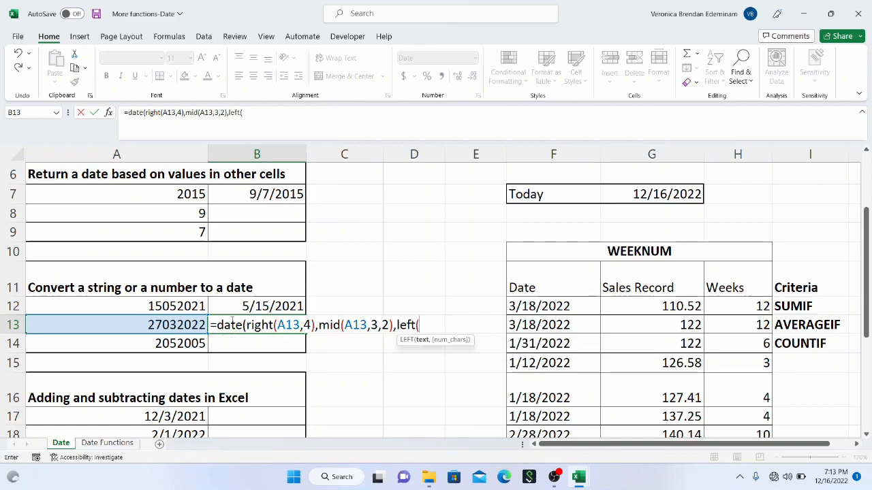
# Step: Add LEFT(A13,2) as the day argument and complete the DATE formula in B13
pyautogui.click(162, 321)
pyautogui.write(',')
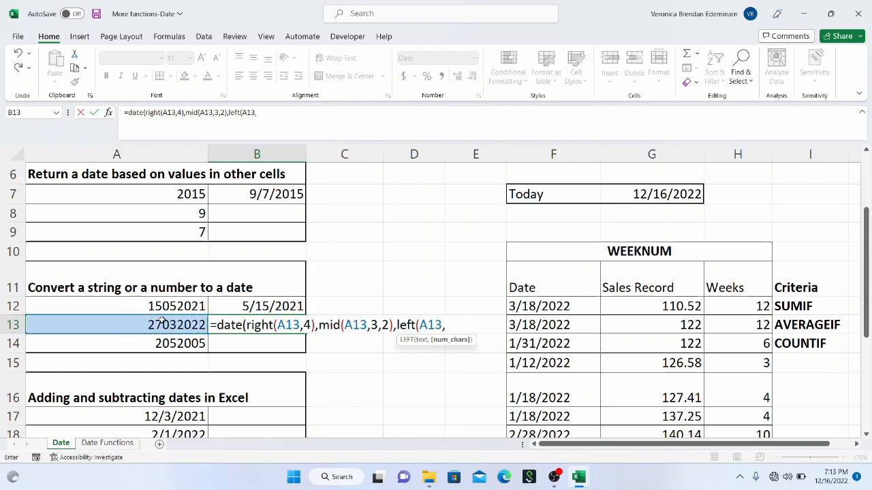
pyautogui.write('2)')
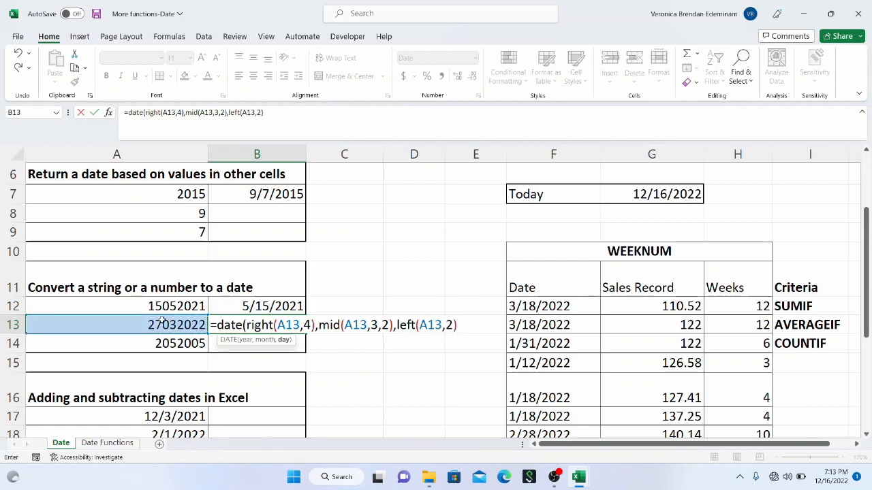
pyautogui.write(')')
pyautogui.press('Return')
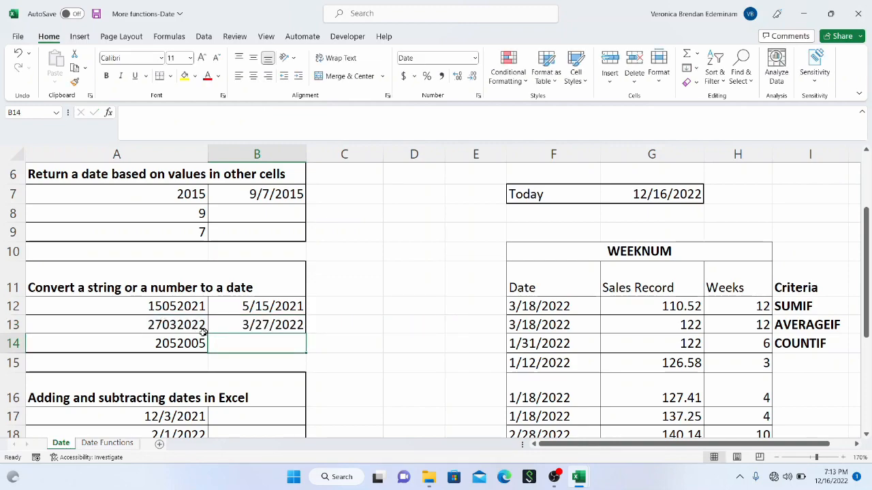
# Step: Change the number in A14 to 12052005 so that it has a two-digit day
pyautogui.click(199, 343)
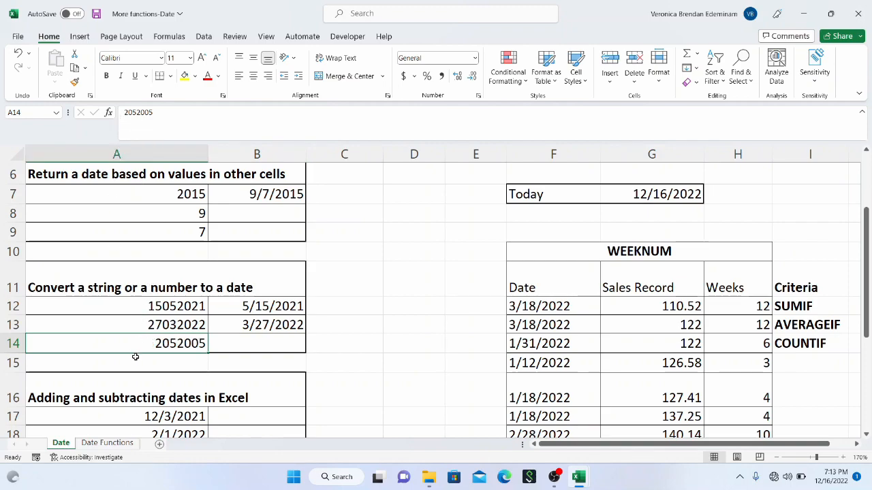
pyautogui.click(122, 113)
pyautogui.write('1')
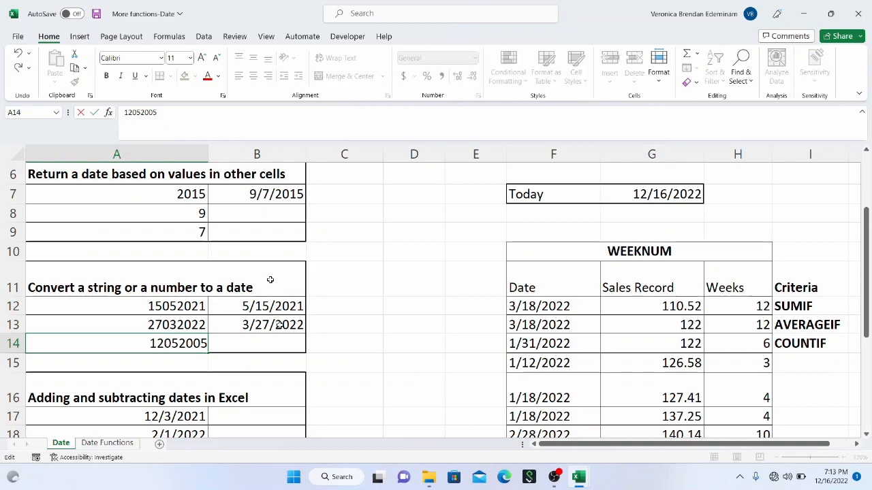
pyautogui.click(284, 334)
# Step: Fill the DATE formula from B13 down to B14
pyautogui.click(286, 325)
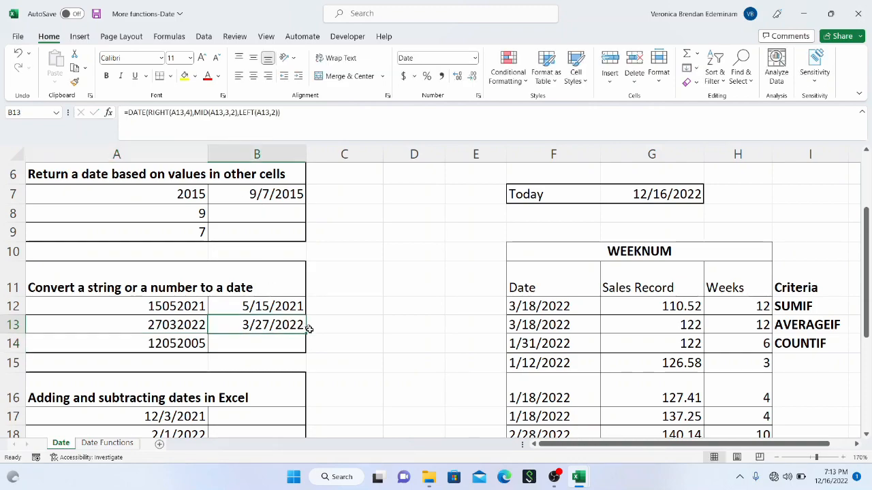
pyautogui.moveTo(307, 334); pyautogui.dragTo(299, 344)
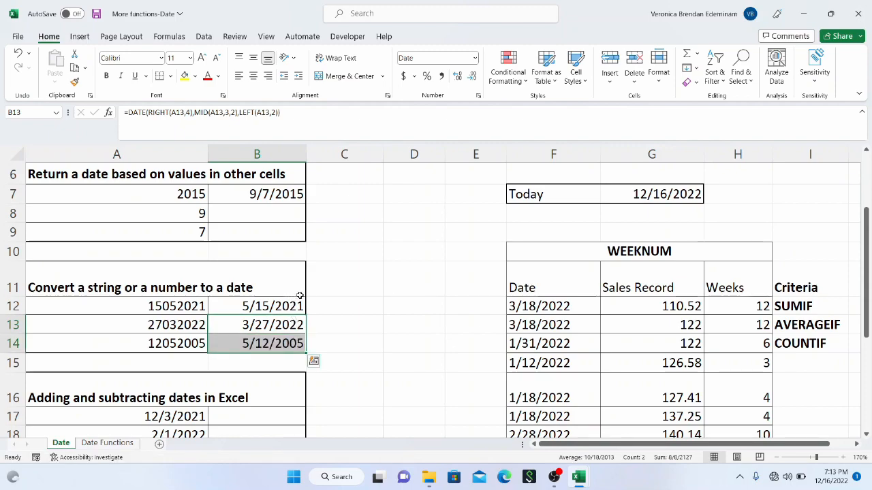
pyautogui.scroll(2, 300, 295)
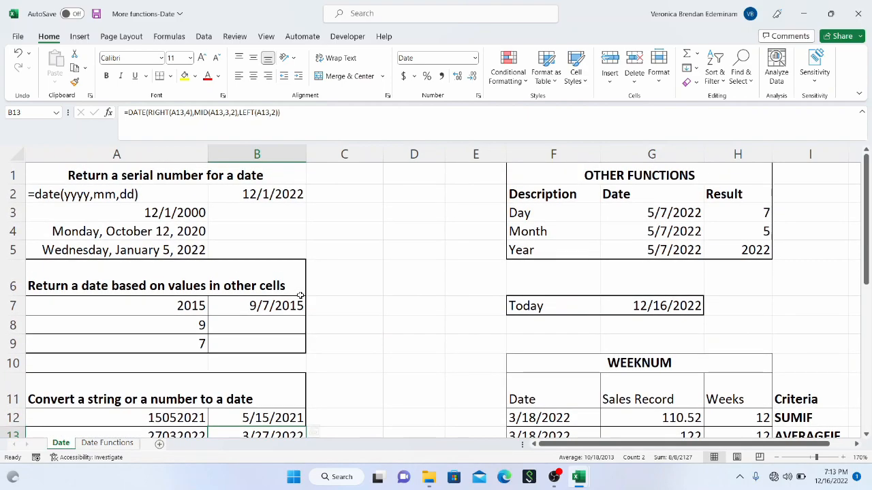
pyautogui.scroll(-1, 299, 296)
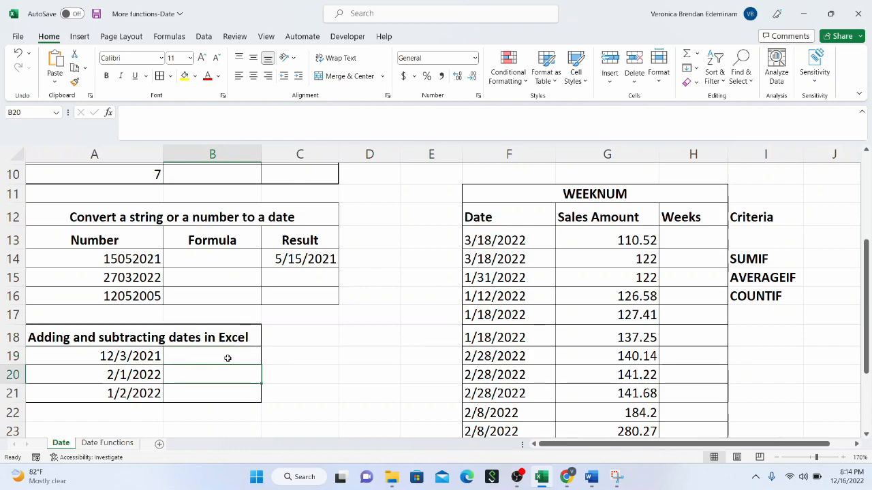
pyautogui.click(223, 383)
pyautogui.click(222, 393)
pyautogui.click(229, 357)
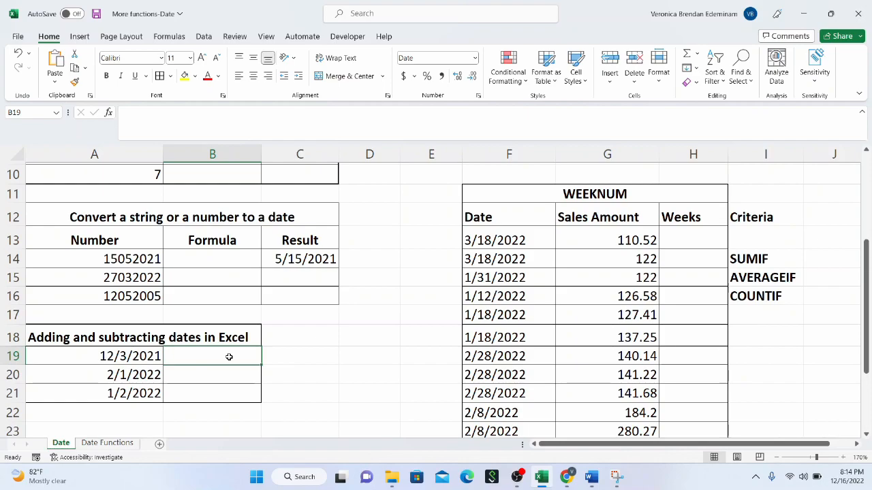
pyautogui.scroll(-2, 227, 357)
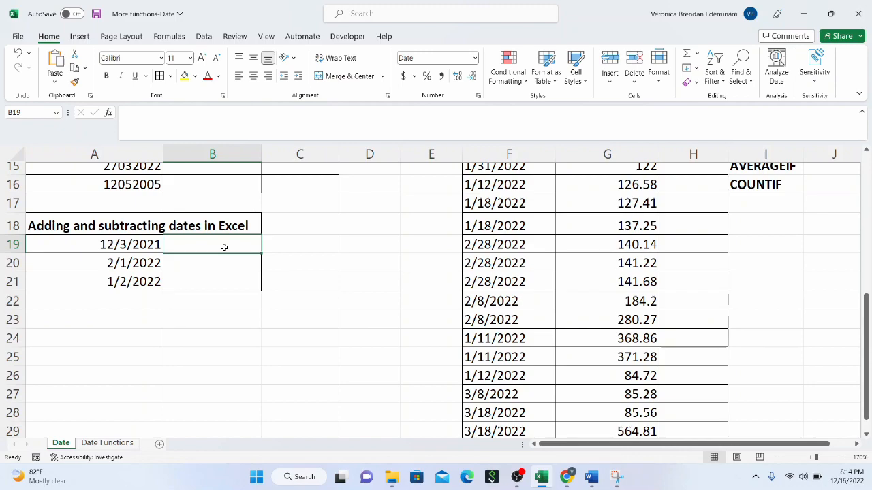
pyautogui.write('=d')
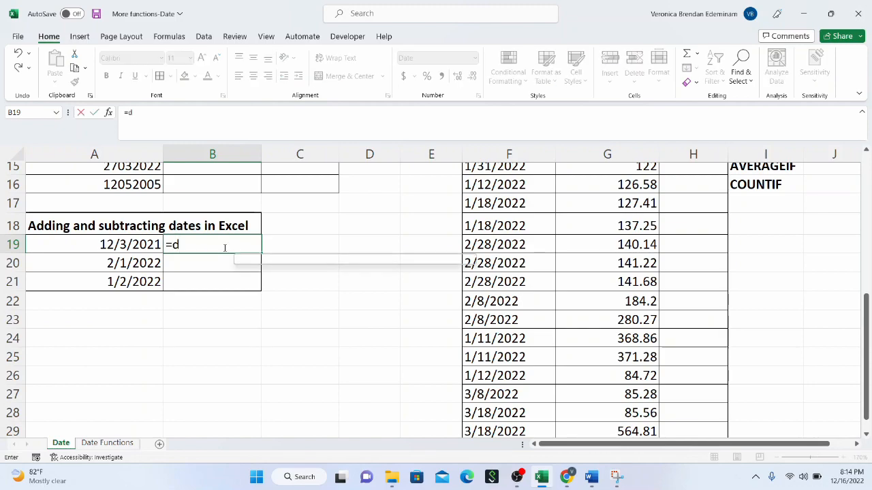
pyautogui.write('ate')
pyautogui.press('BackSpace')
pyautogui.press('BackSpace')
pyautogui.press('BackSpace')
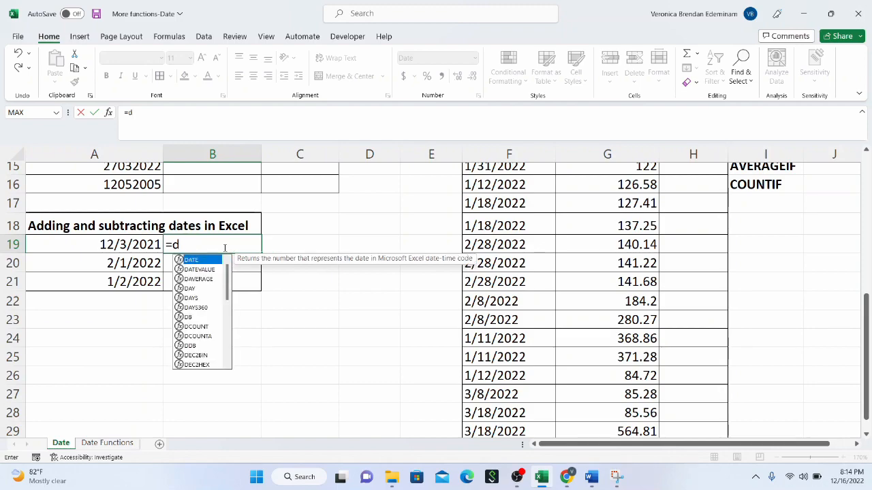
pyautogui.press('BackSpace')
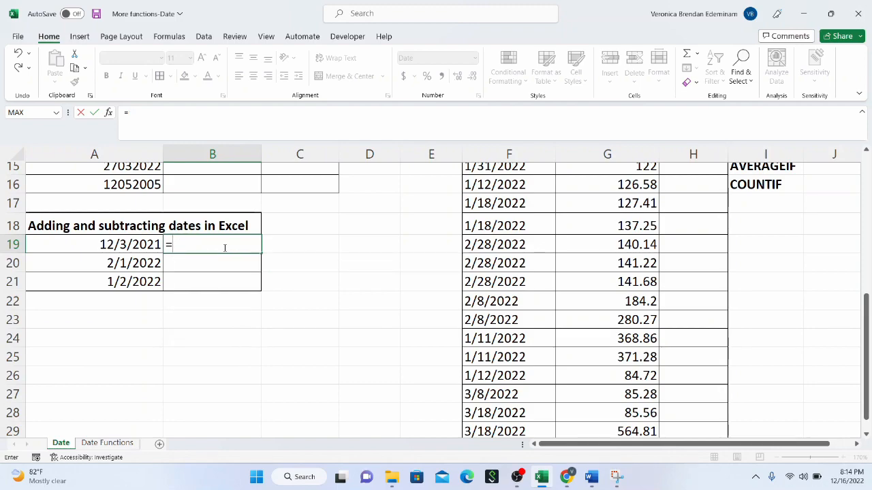
pyautogui.press('BackSpace')
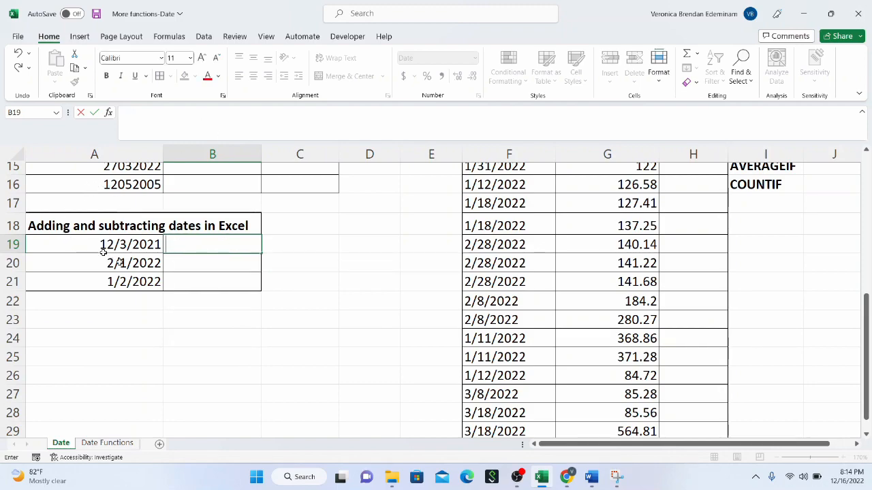
pyautogui.click(143, 245)
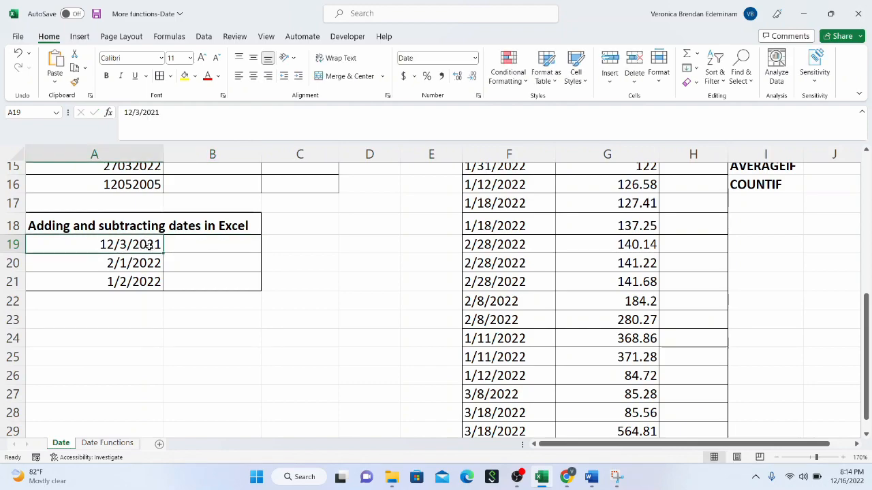
# Step: Enter the formula =A19-5 in B19 to subtract five days from the date in A19
pyautogui.click(185, 249)
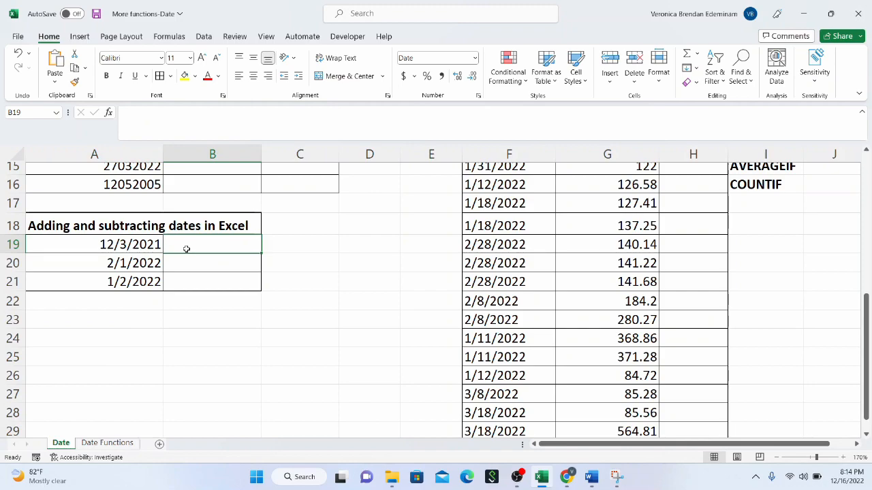
pyautogui.write('=')
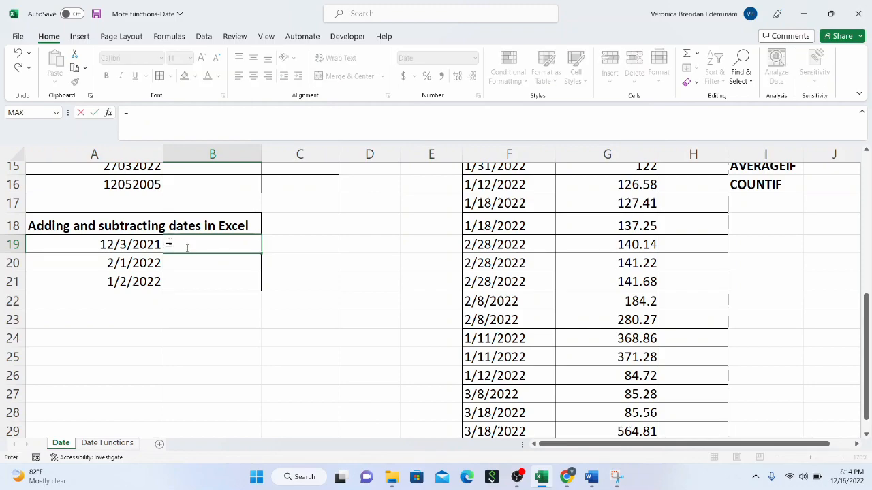
pyautogui.click(129, 241)
pyautogui.write('-')
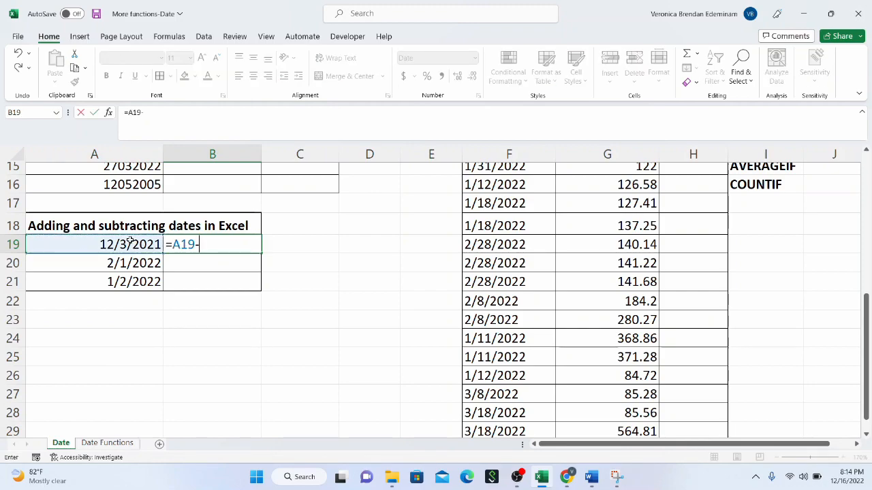
pyautogui.write('5')
pyautogui.press('Return')
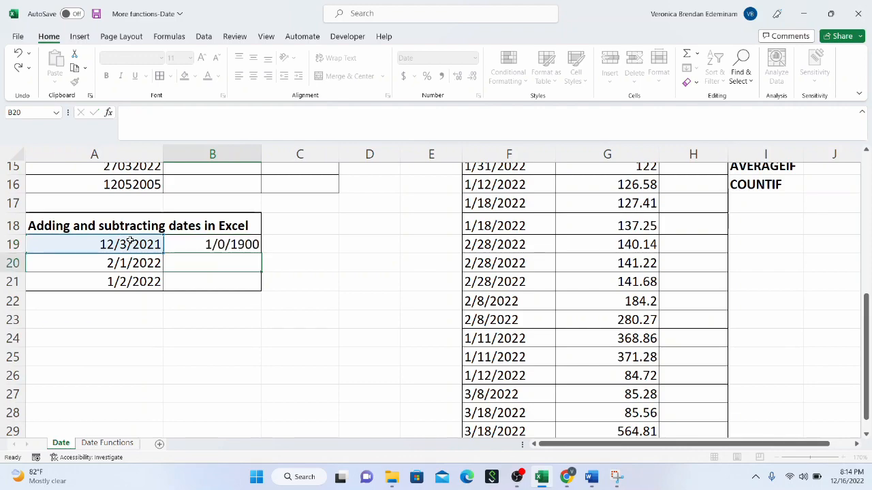
pyautogui.click(202, 246)
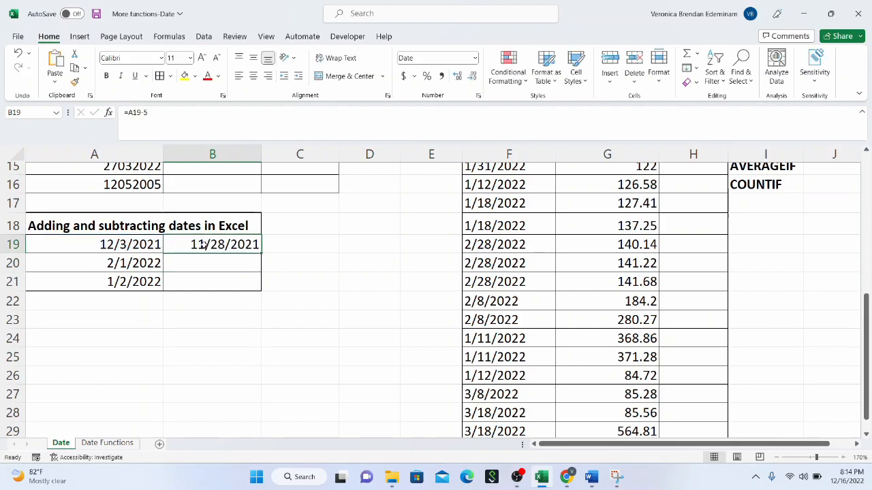
pyautogui.click(120, 247)
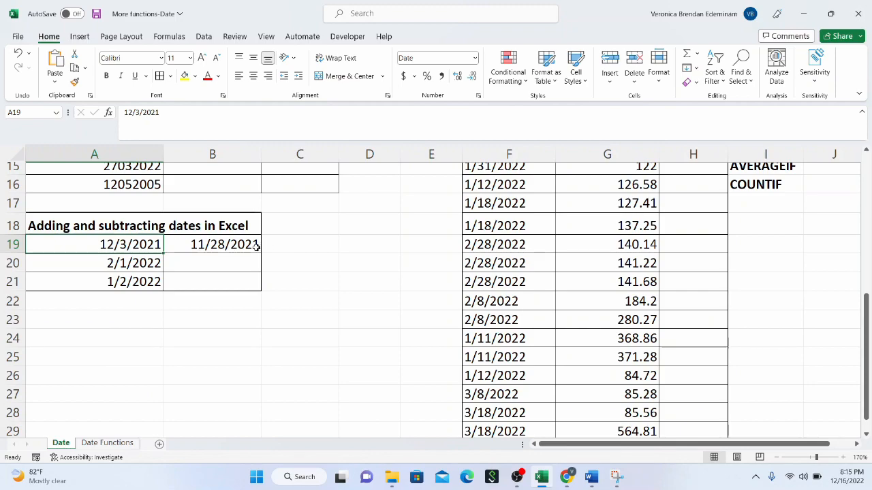
# Step: Enter the formula =A20+10 in B20 to add ten days to the date in A20
pyautogui.click(212, 265)
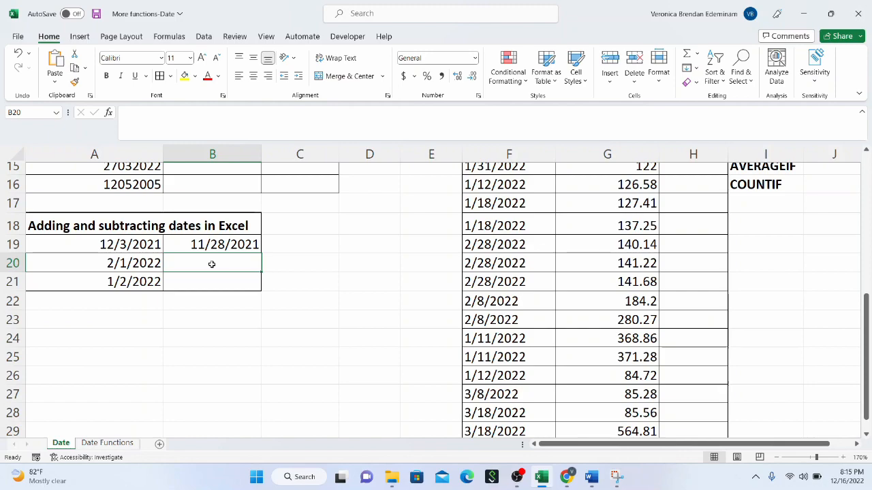
pyautogui.write('=')
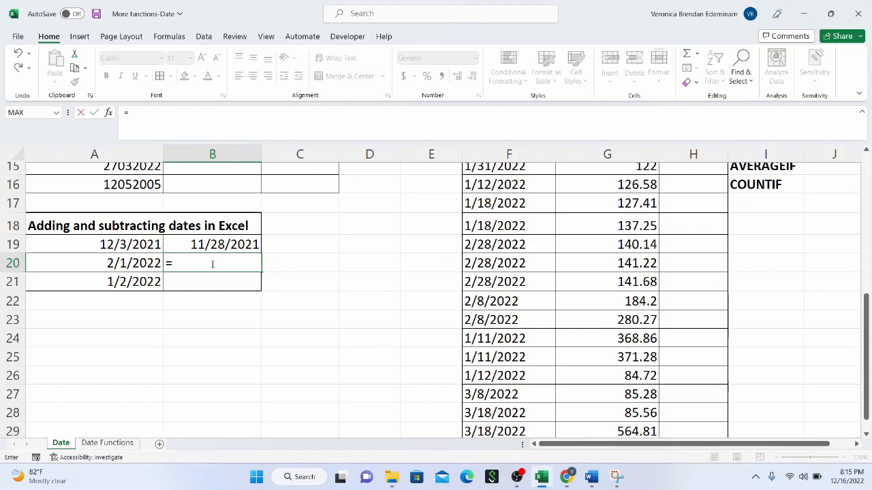
pyautogui.click(143, 269)
pyautogui.write('+')
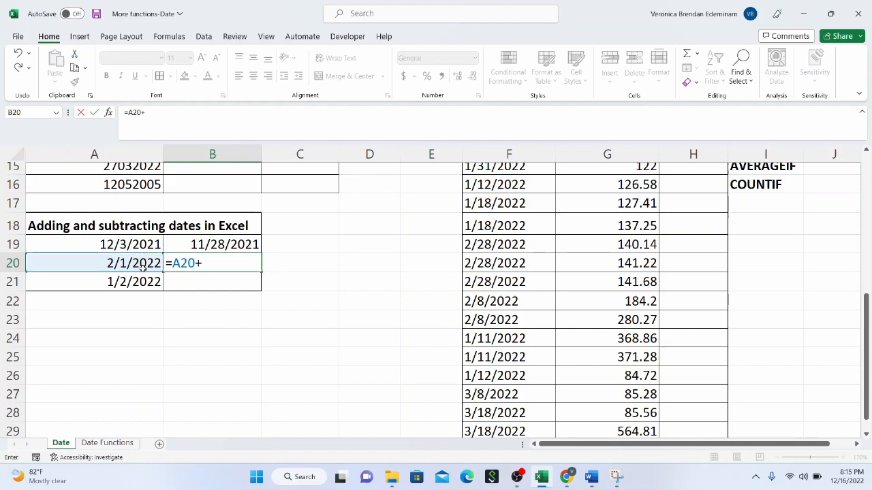
pyautogui.write('10')
pyautogui.press('Return')
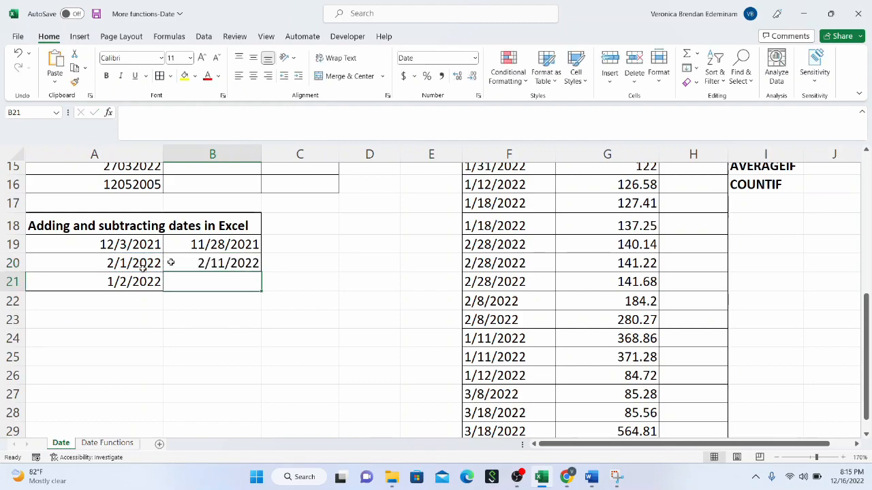
pyautogui.click(234, 264)
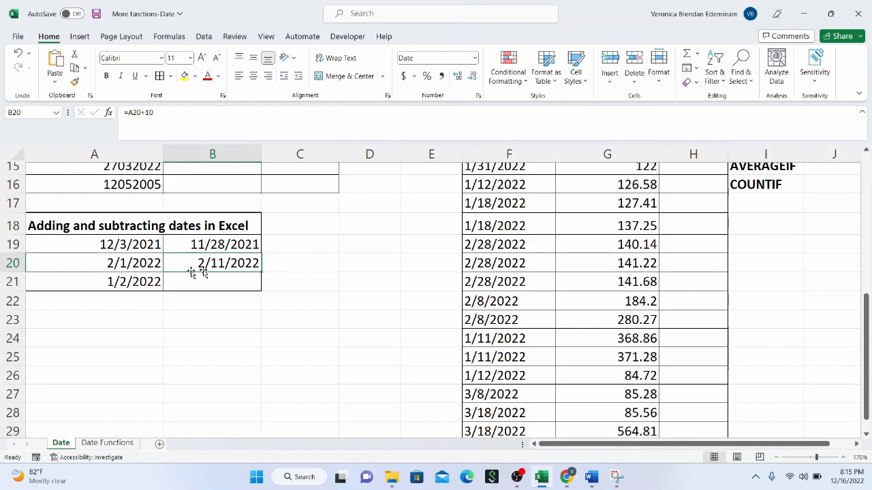
pyautogui.click(137, 267)
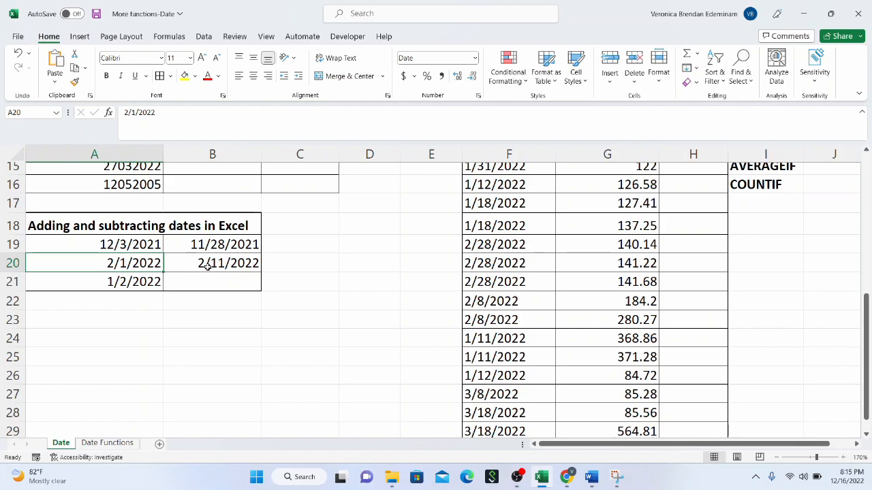
# Step: Enter the formula =TODAY()-A21 in B21 to calculate the days elapsed since the date in A21
pyautogui.click(198, 284)
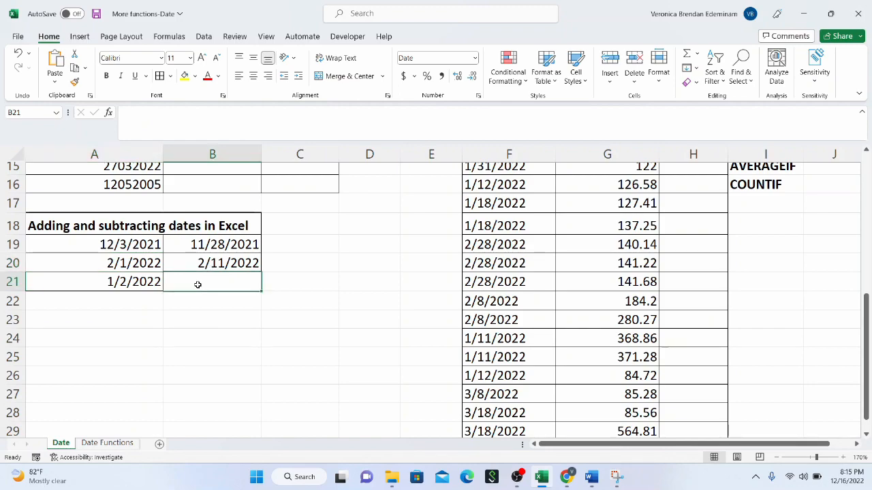
pyautogui.write('=')
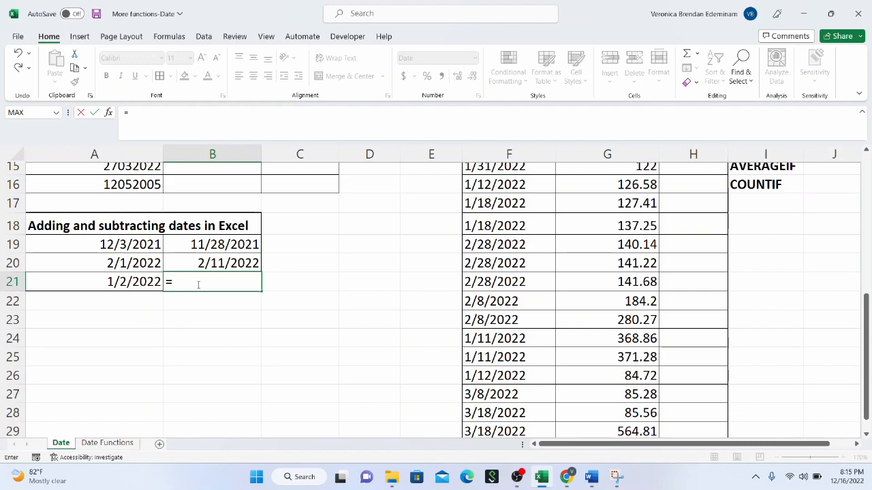
pyautogui.write('today')
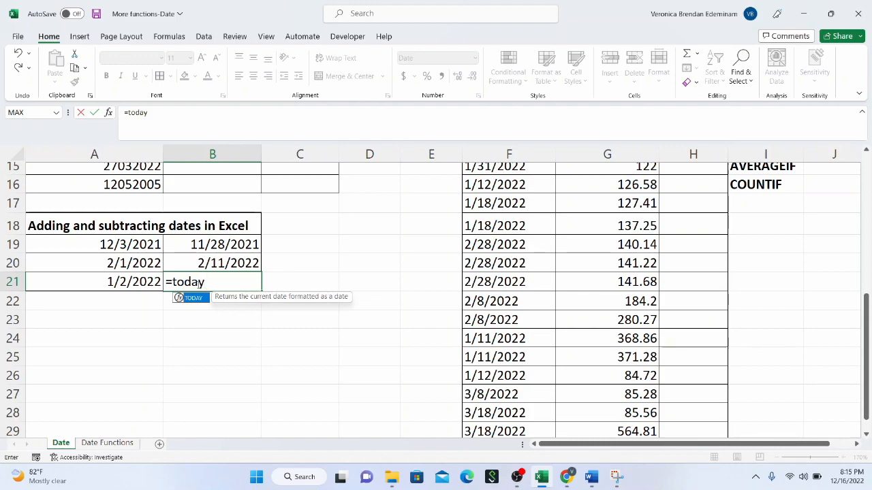
pyautogui.write('()')
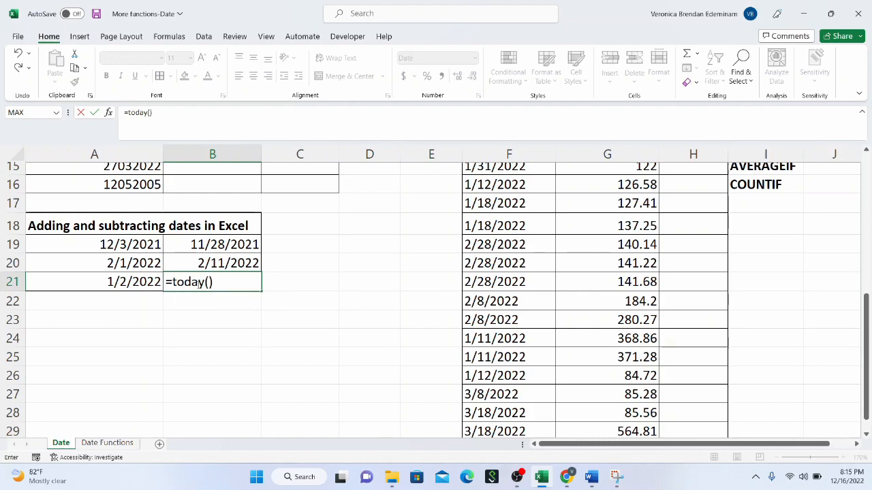
pyautogui.write('-')
pyautogui.click(140, 280)
pyautogui.press('Return')
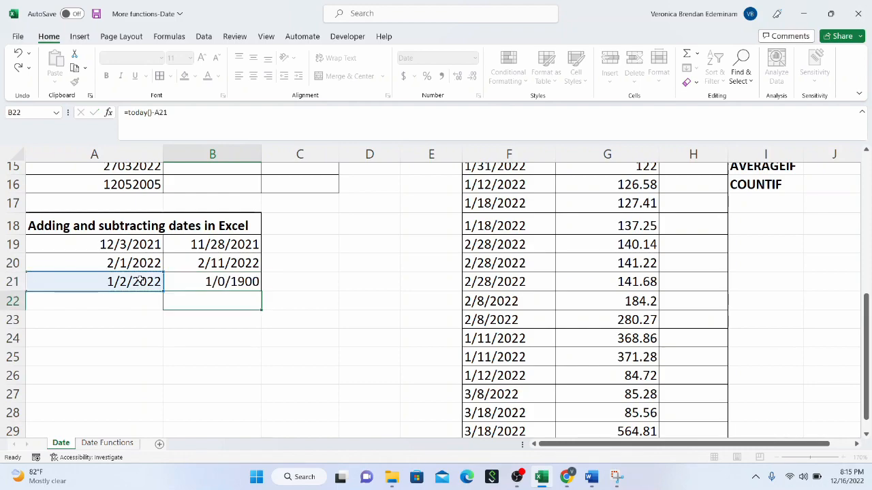
# Step: Change the number format of B21 to General so that it shows a day count
pyautogui.click(231, 285)
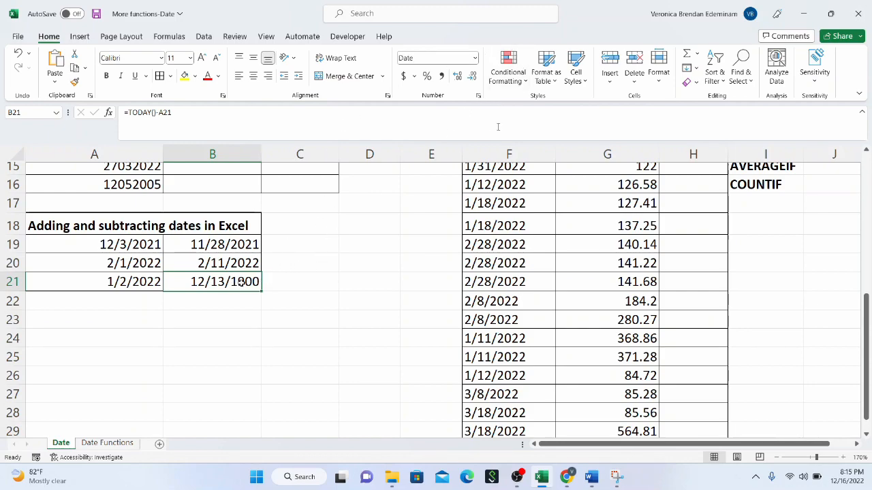
pyautogui.click(474, 60)
pyautogui.click(451, 76)
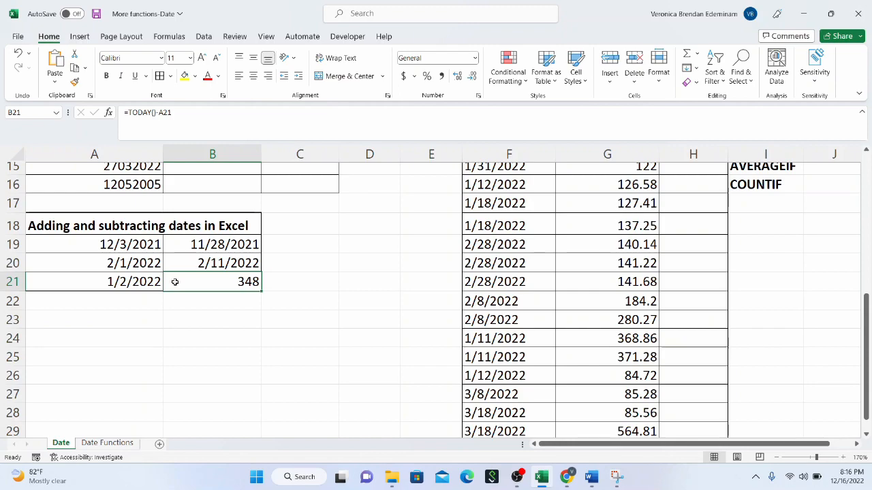
pyautogui.click(134, 285)
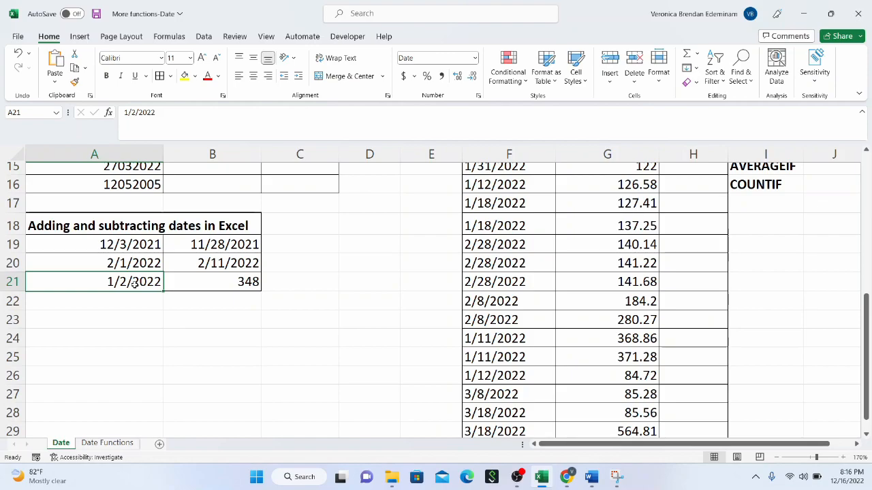
pyautogui.click(208, 284)
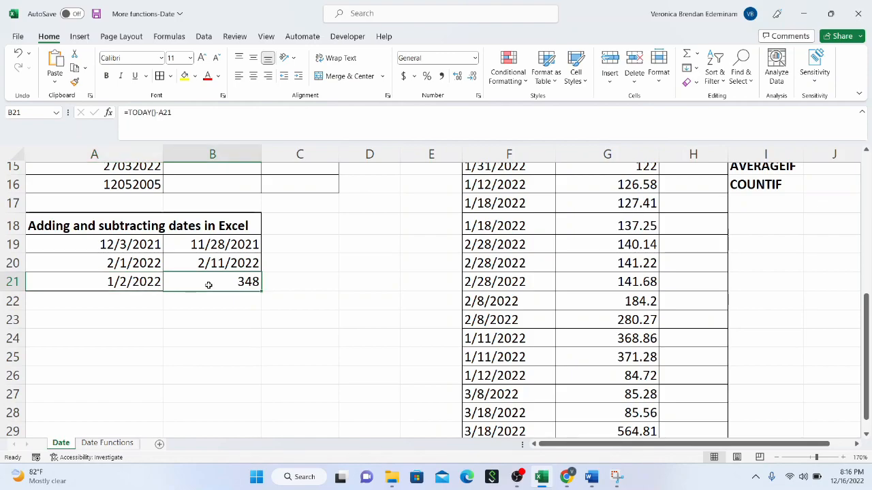
# Step: Begin a WEEKNUM formula in H13, the first cell of the Weeks column in the WEEKNUM table
pyautogui.scroll(5, 777, 271)
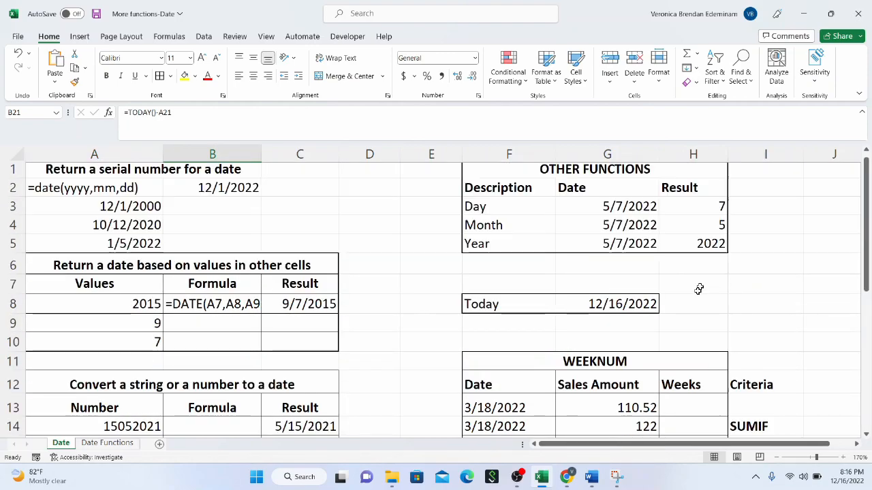
pyautogui.scroll(-2, 698, 289)
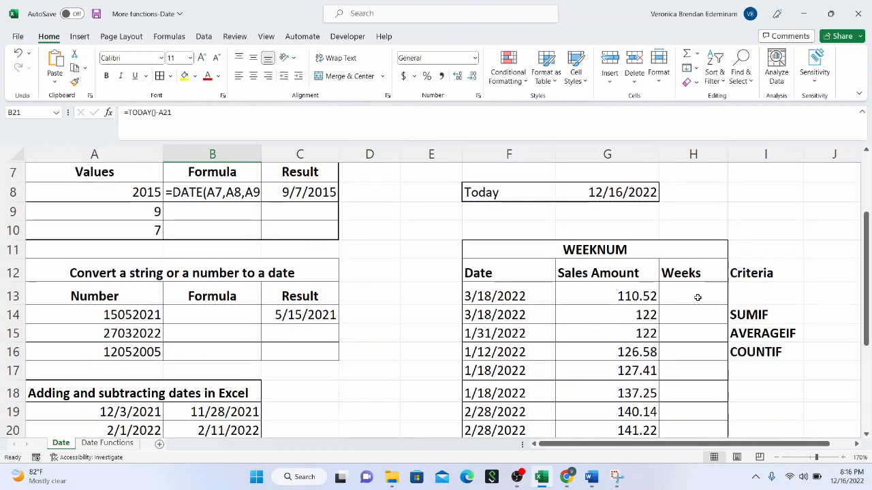
pyautogui.scroll(-1, 697, 297)
pyautogui.click(638, 198)
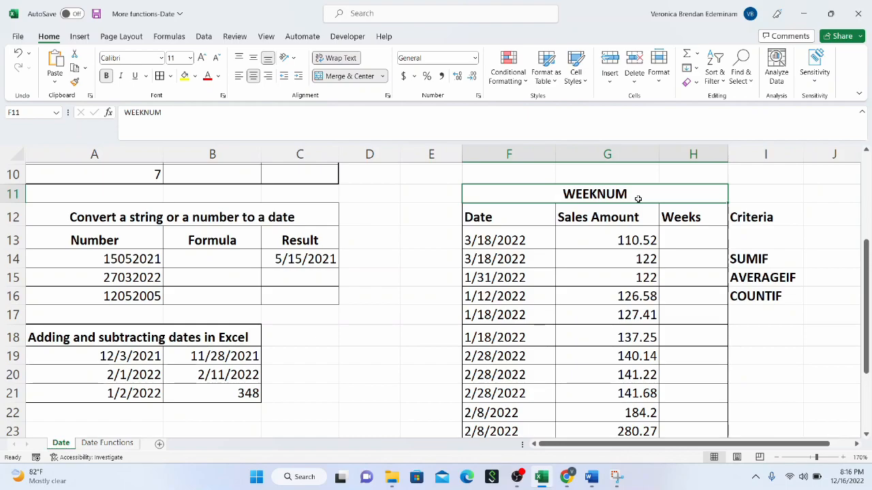
pyautogui.click(540, 239)
pyautogui.click(677, 240)
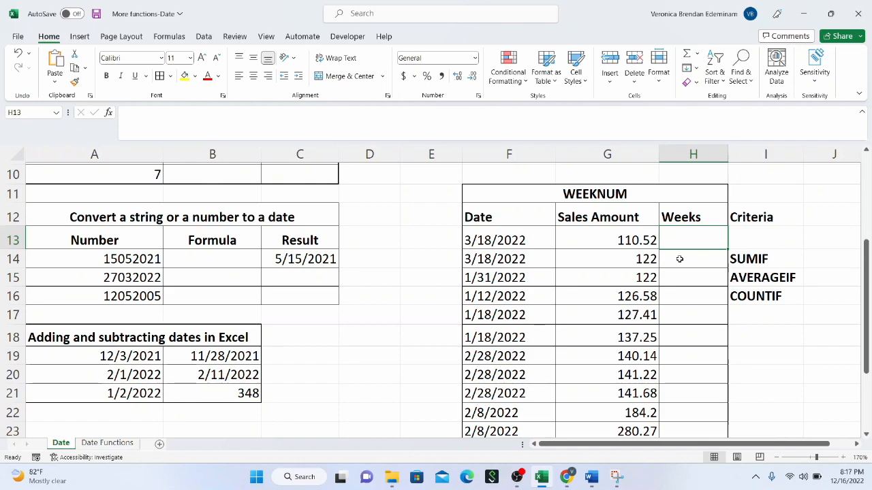
pyautogui.write('=weeknum(')
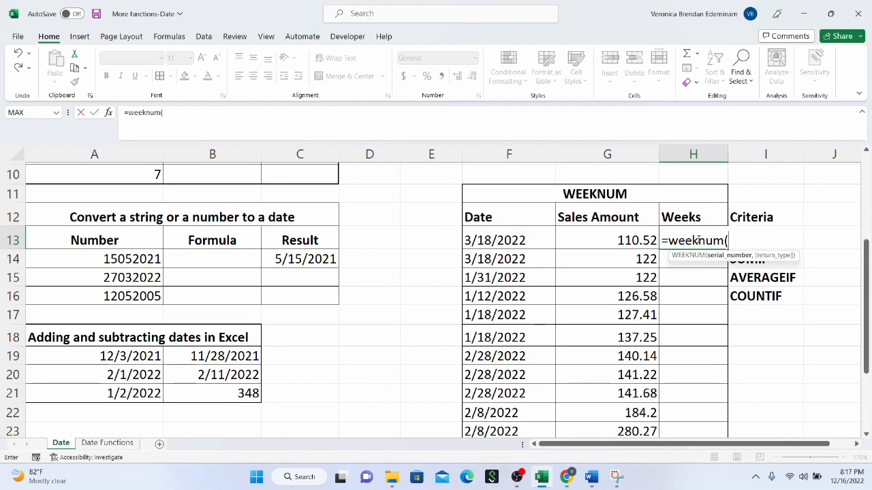
# Step: Complete the formula =WEEKNUM(F13) in H13 using the first date of the WEEKNUM table
pyautogui.click(527, 240)
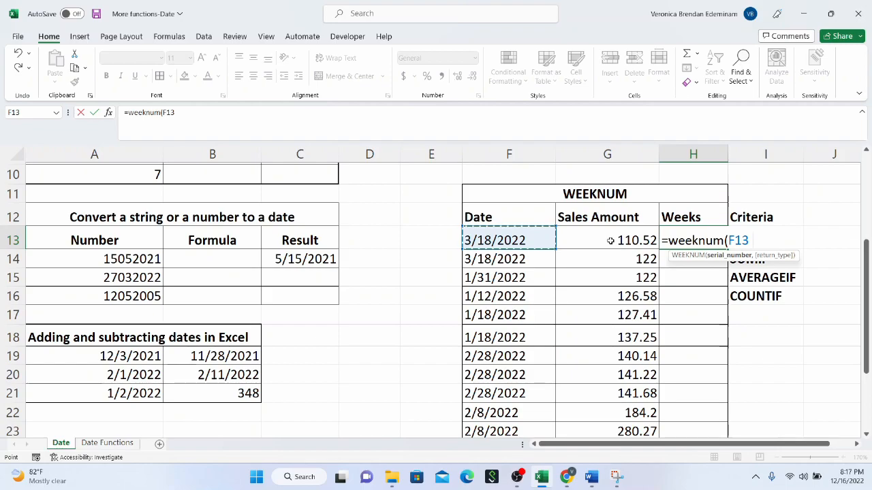
pyautogui.write(')')
pyautogui.press('Return')
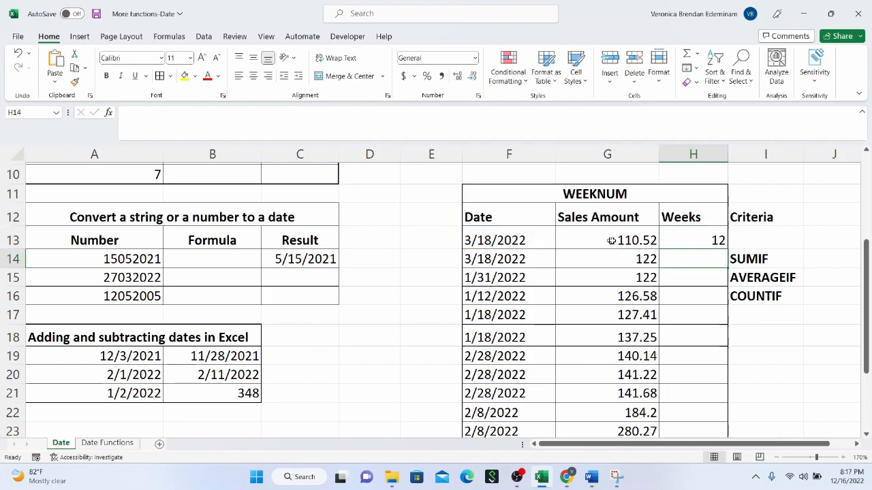
# Step: Fill the WEEKNUM formula from H13 down through H29 for the remaining dates in the table
pyautogui.click(702, 237)
pyautogui.scroll(-1, 704, 237)
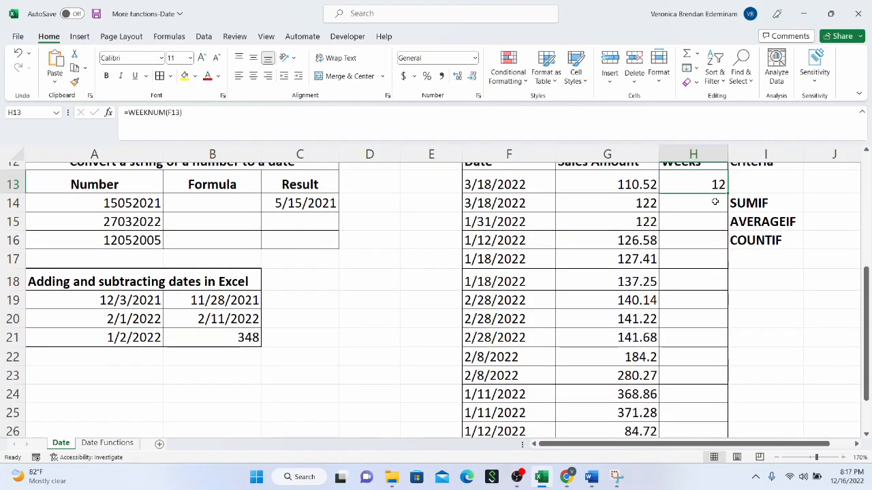
pyautogui.moveTo(724, 196); pyautogui.dragTo(706, 421)
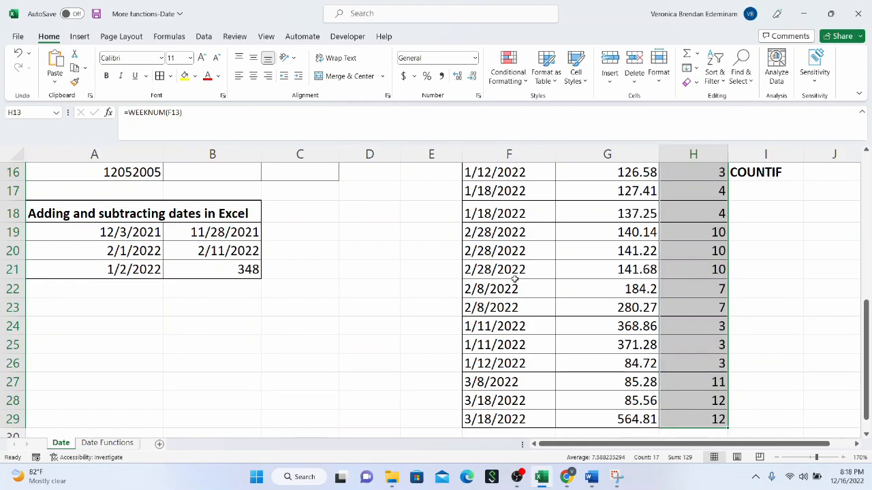
# Step: Compare the dates in the WEEKNUM table with their week numbers, checking rows 13 and 27
pyautogui.scroll(-1, 517, 266)
pyautogui.scroll(4, 535, 270)
pyautogui.scroll(2, 535, 269)
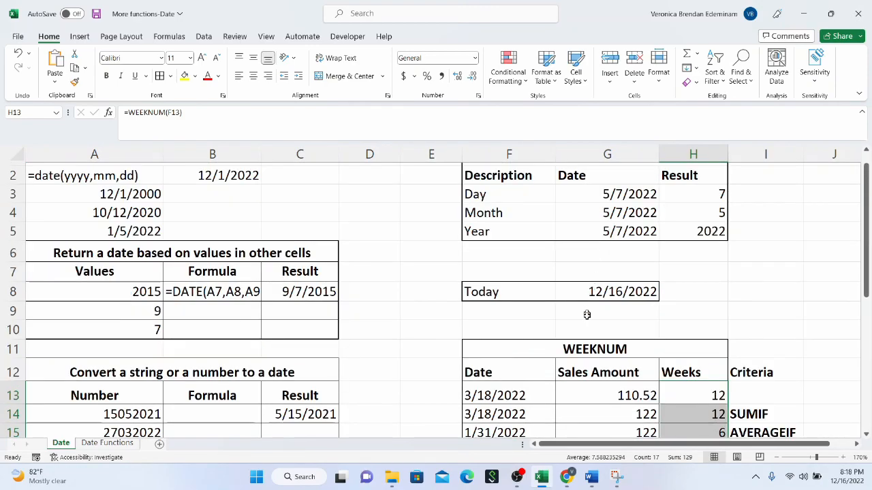
pyautogui.scroll(-1, 565, 320)
pyautogui.click(543, 337)
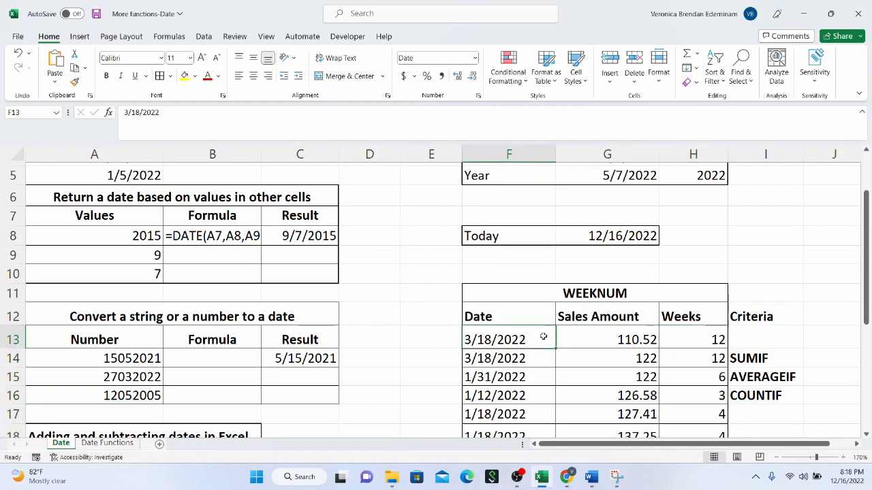
pyautogui.click(661, 336)
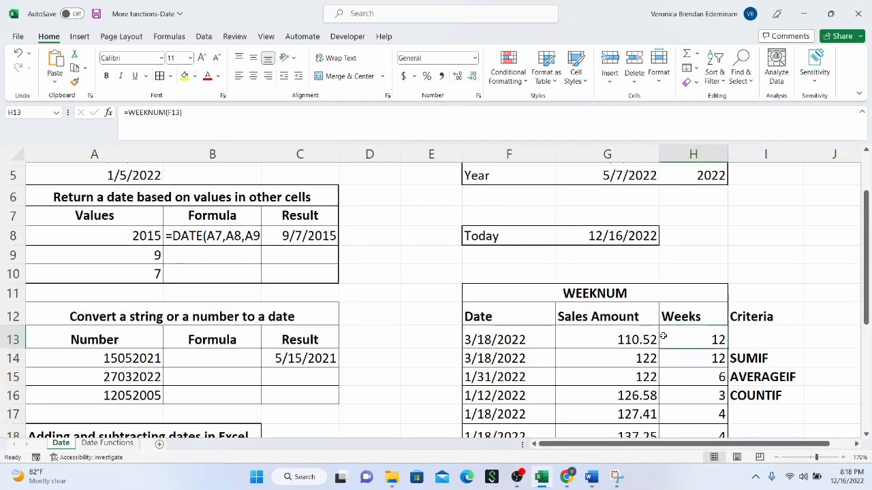
pyautogui.click(545, 342)
pyautogui.click(676, 338)
pyautogui.scroll(-2, 678, 338)
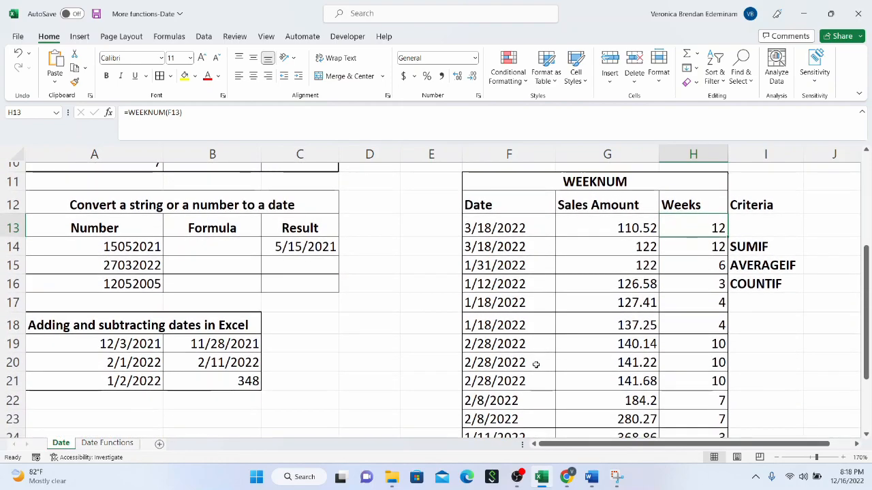
pyautogui.scroll(-5, 533, 360)
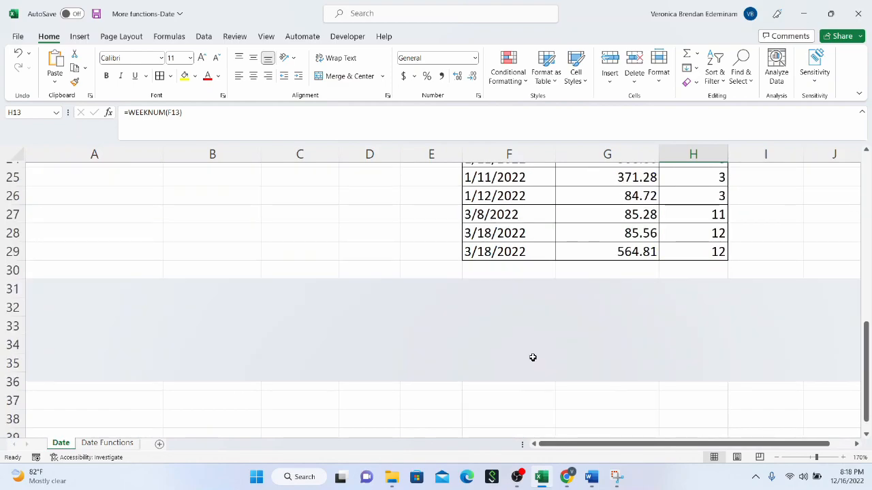
pyautogui.click(527, 216)
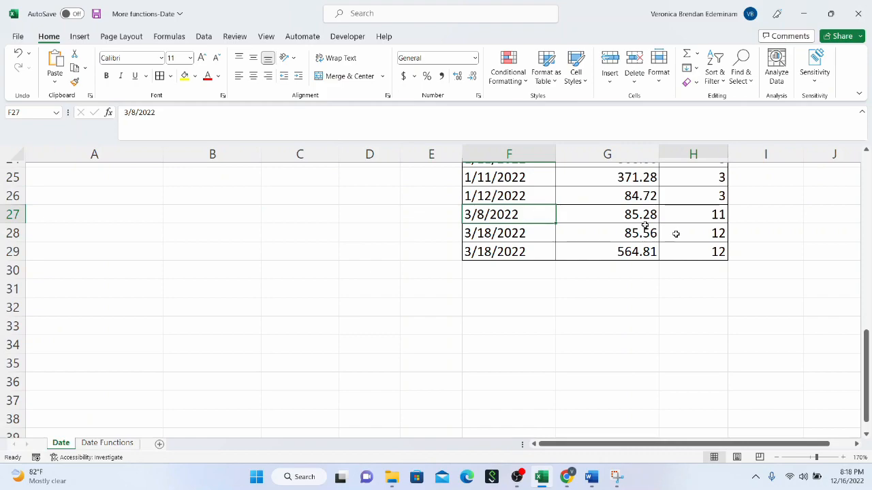
# Step: Format the sales amounts in G13:G29 as Accounting with the ₦ Igbo currency symbol
pyautogui.scroll(4, 710, 262)
pyautogui.scroll(2, 710, 263)
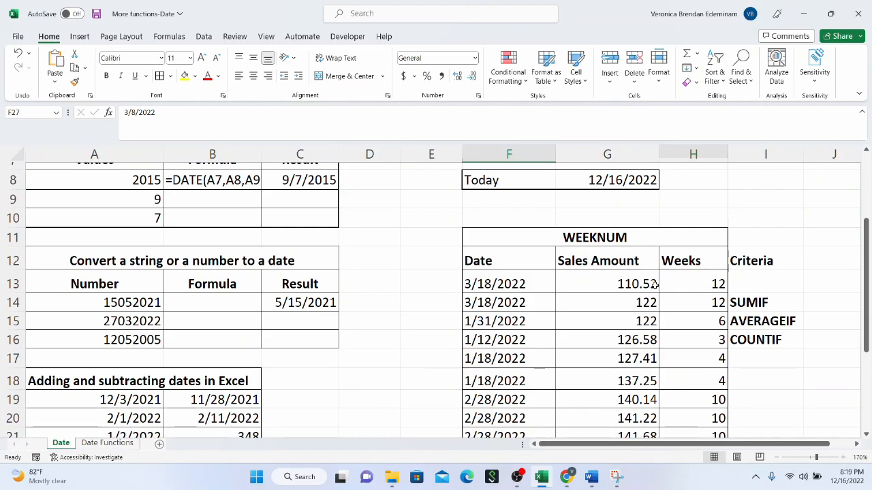
pyautogui.moveTo(647, 285); pyautogui.dragTo(633, 430)
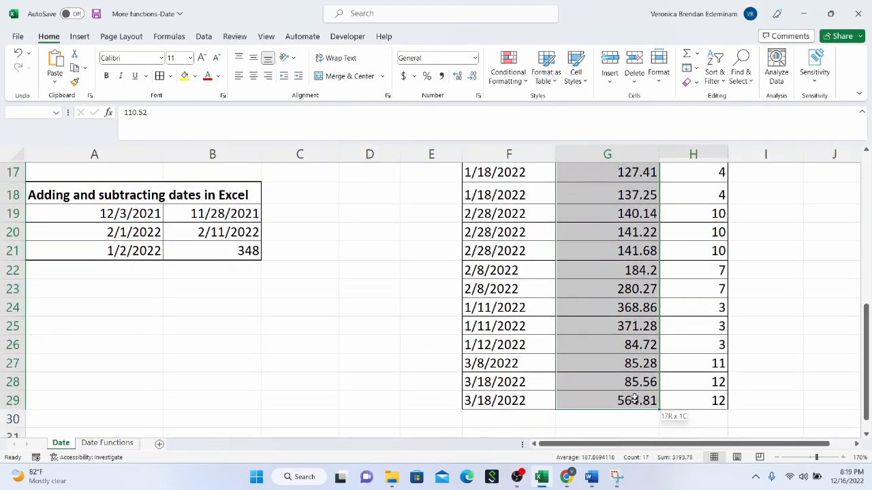
pyautogui.scroll(2, 625, 325)
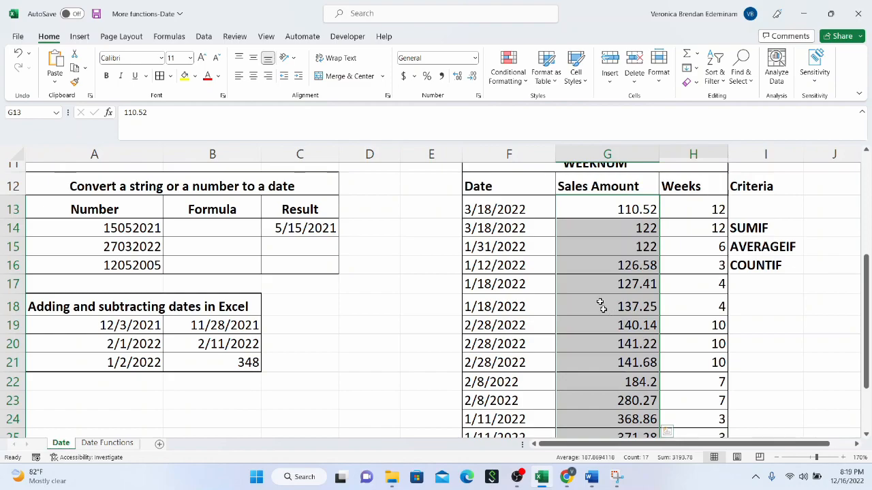
pyautogui.click(413, 78)
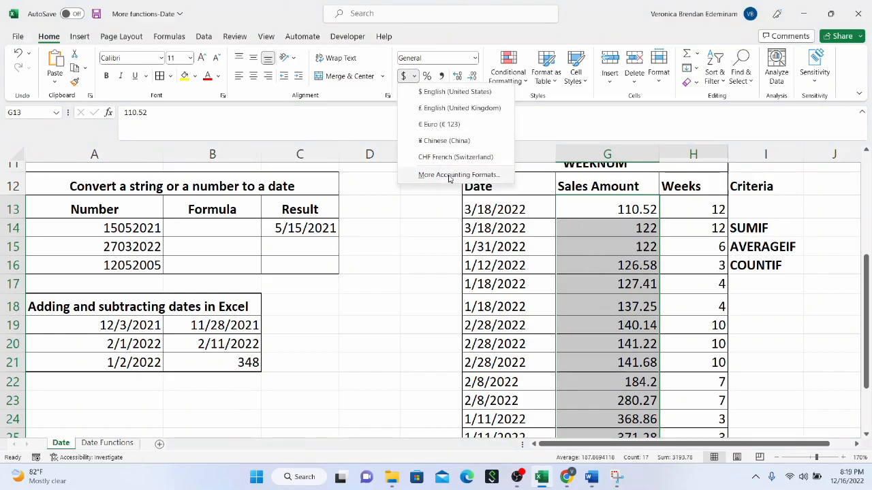
pyautogui.click(449, 175)
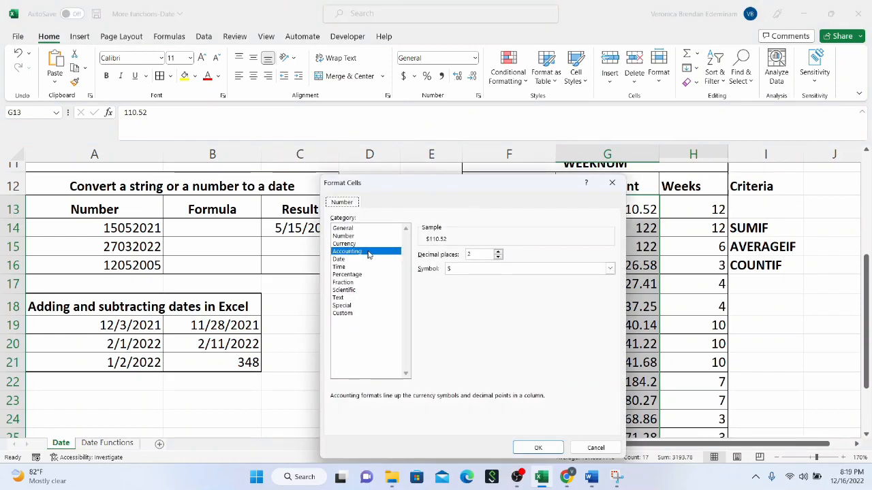
pyautogui.click(610, 270)
pyautogui.scroll(-9, 522, 344)
pyautogui.scroll(-6, 521, 346)
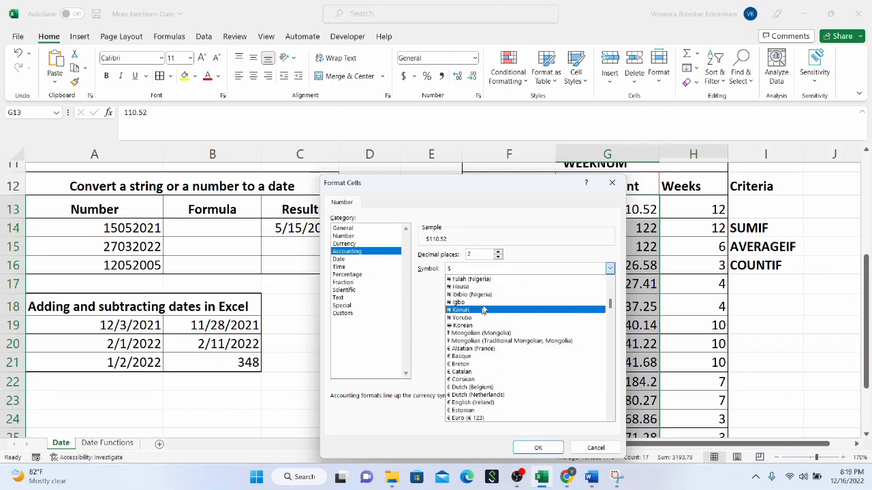
pyautogui.click(486, 303)
pyautogui.click(537, 448)
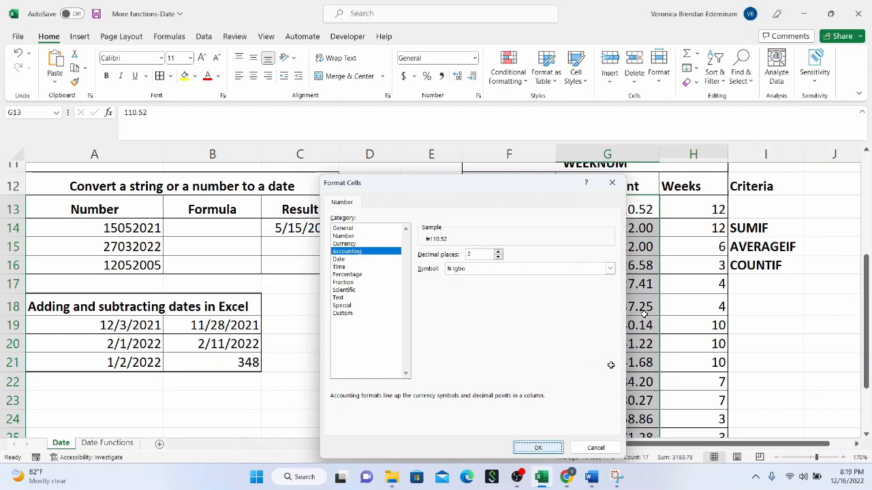
pyautogui.click(617, 284)
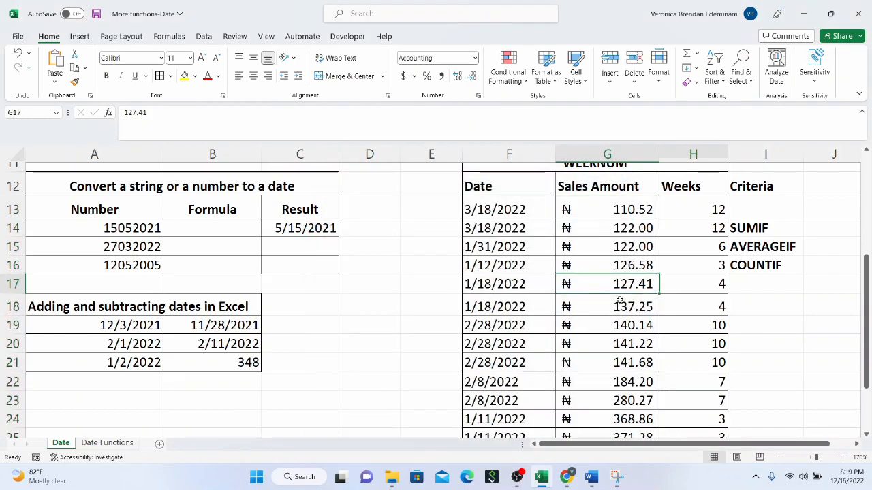
# Step: Review the WEEKNUM table and the SUMIF, AVERAGEIF and COUNTIF labels beneath Criteria
pyautogui.scroll(2, 619, 300)
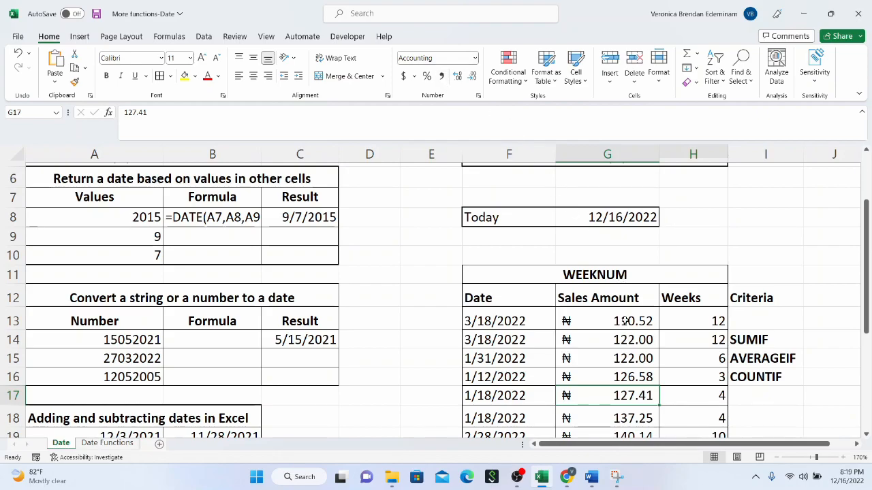
pyautogui.scroll(-3, 427, 368)
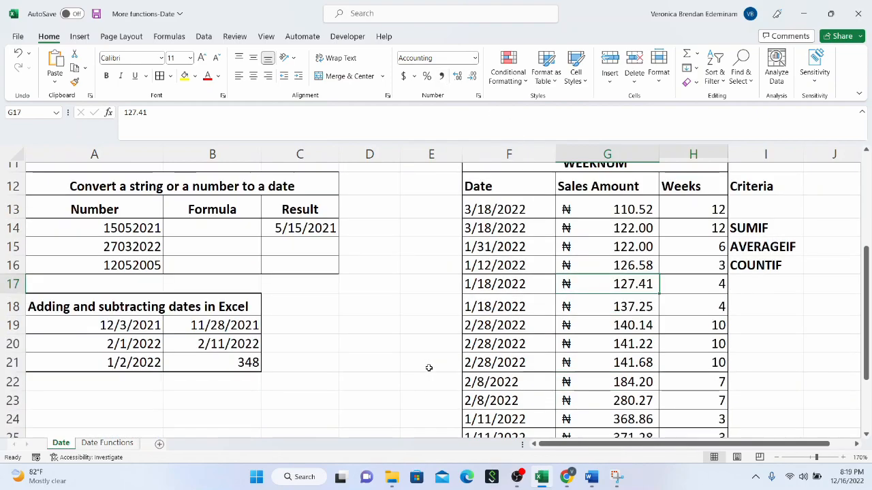
pyautogui.scroll(1, 534, 330)
pyautogui.scroll(2, 533, 330)
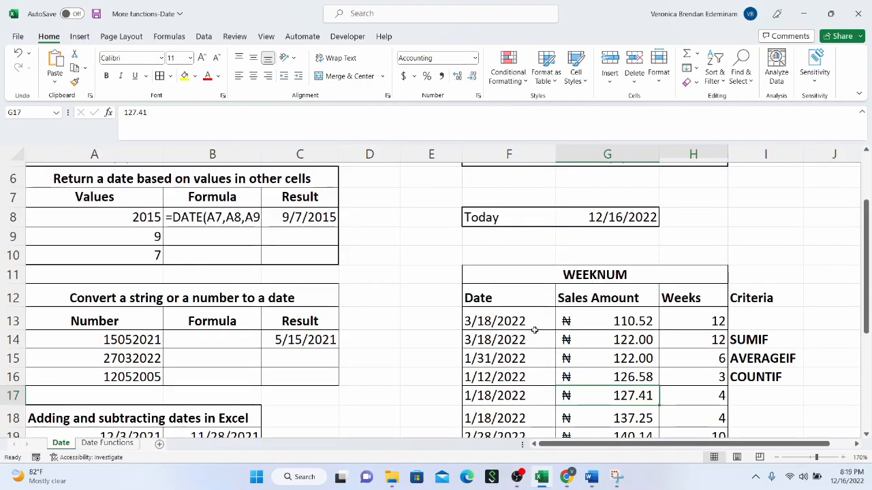
pyautogui.moveTo(756, 446); pyautogui.dragTo(783, 446)
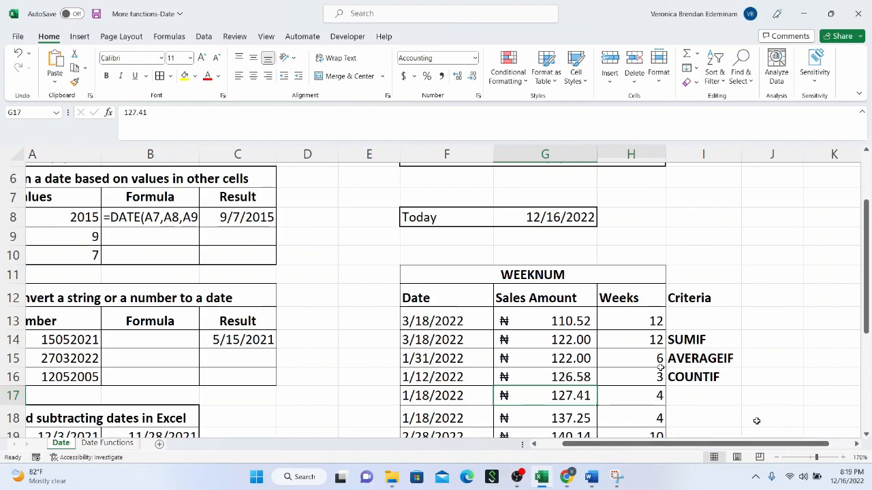
pyautogui.scroll(-2, 576, 343)
pyautogui.click(630, 318)
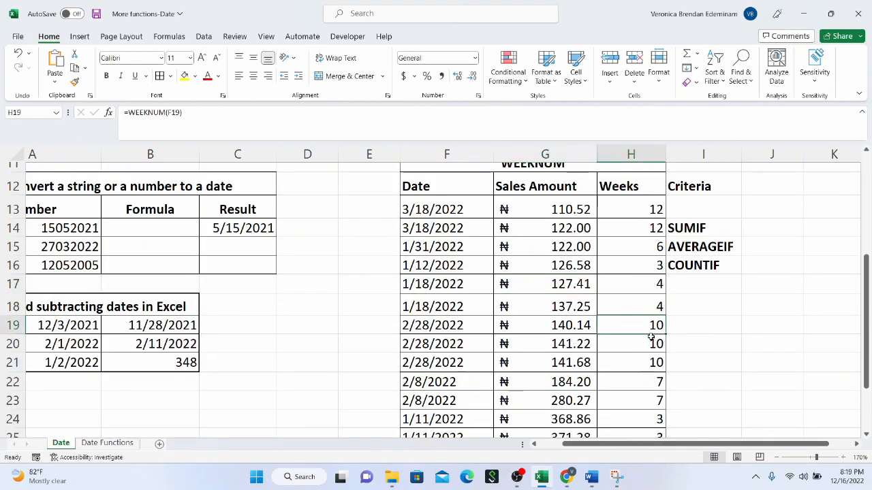
pyautogui.scroll(2, 754, 311)
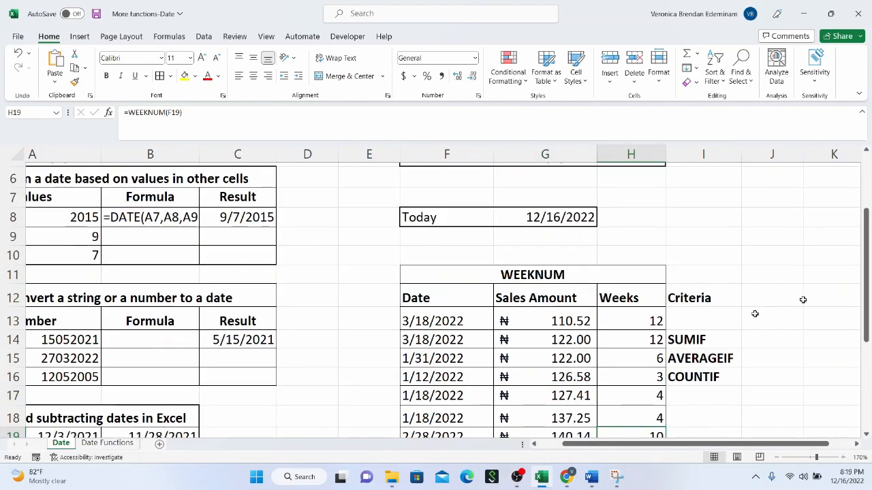
pyautogui.click(721, 342)
pyautogui.click(721, 358)
pyautogui.click(721, 383)
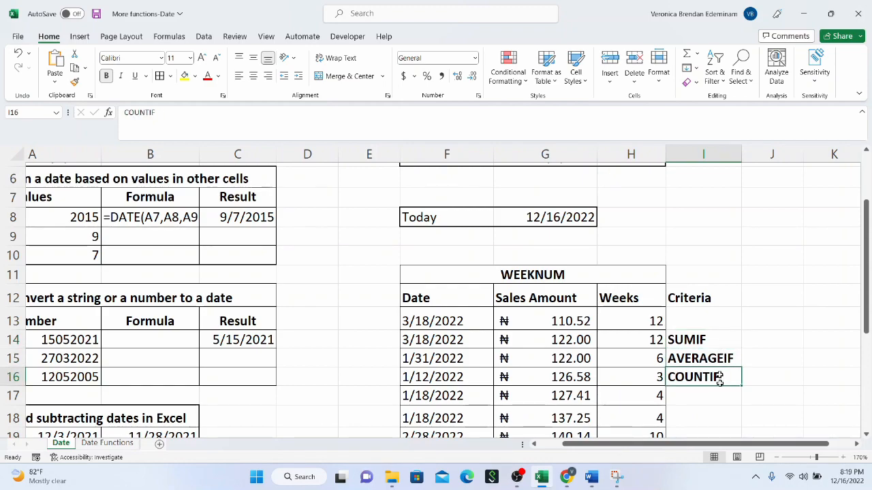
# Step: Enter 4 in J12 as the week number for the criteria
pyautogui.click(761, 300)
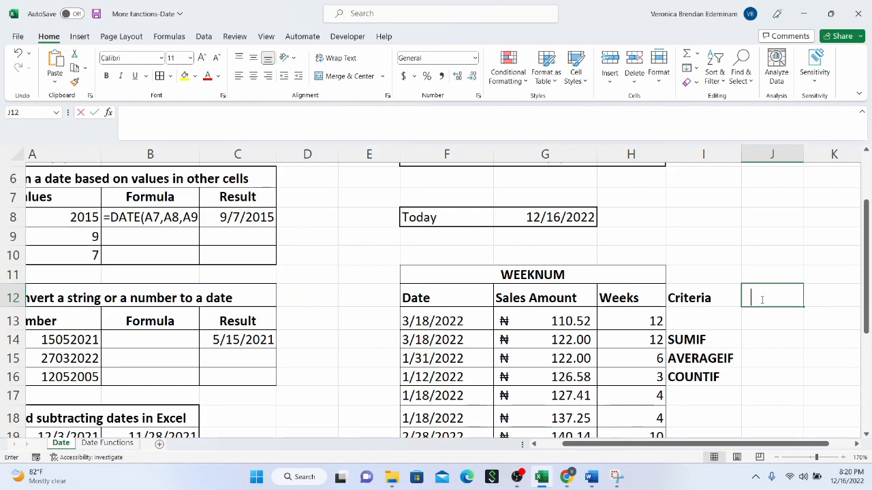
pyautogui.write('4')
pyautogui.click(761, 338)
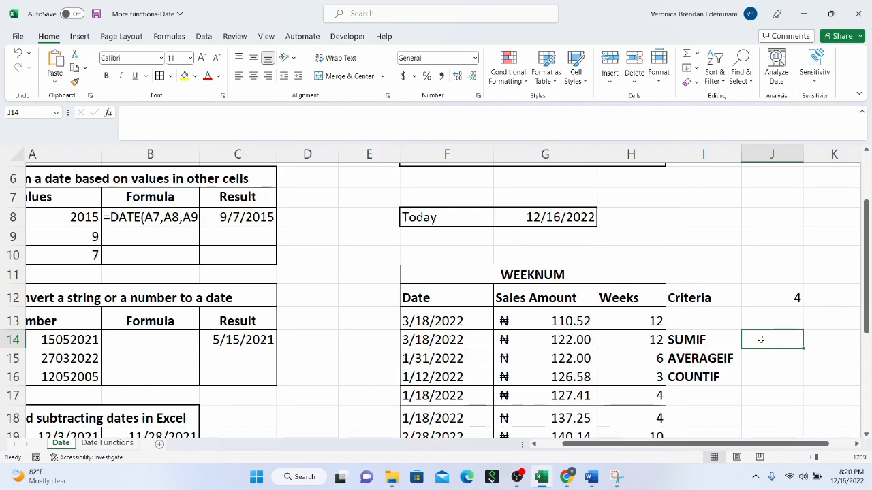
# Step: Enter =SUMIF(H13:H29,J12,G13:G29) in J14 to total the sales amounts for the criteria week
pyautogui.write('=')
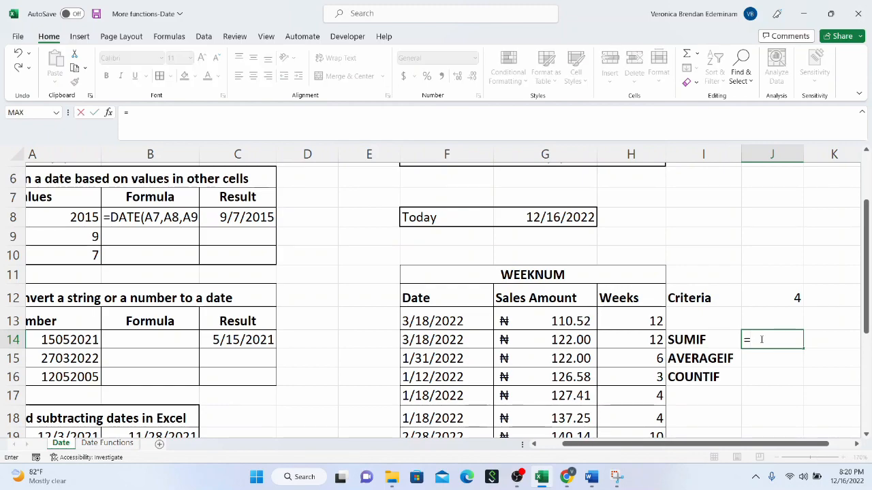
pyautogui.write('sumif(')
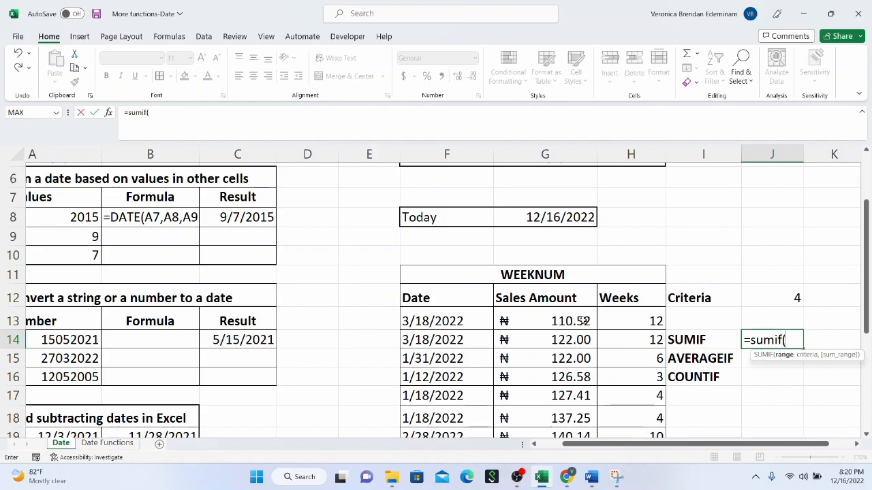
pyautogui.moveTo(602, 317); pyautogui.dragTo(632, 411)
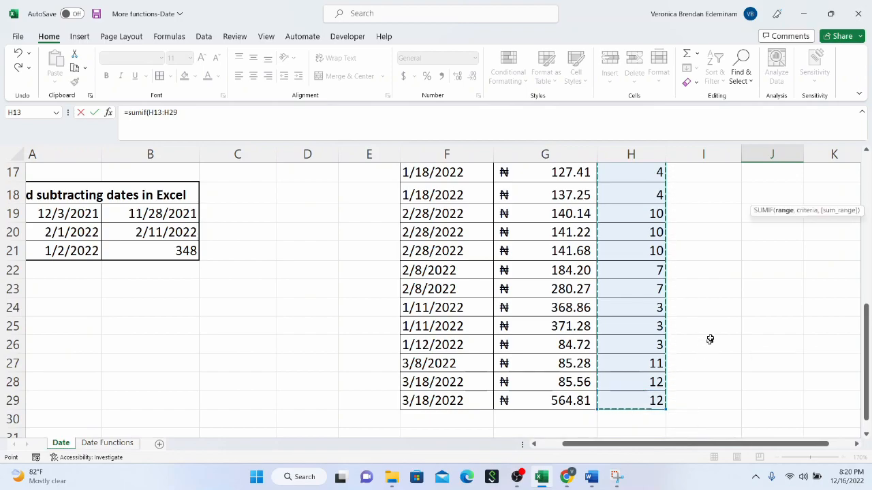
pyautogui.scroll(2, 710, 338)
pyautogui.scroll(3, 709, 338)
pyautogui.scroll(-2, 727, 358)
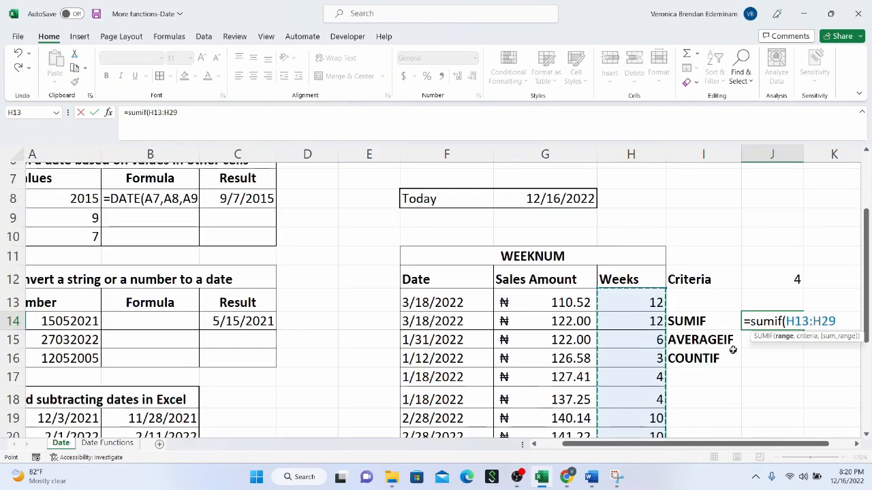
pyautogui.write(',')
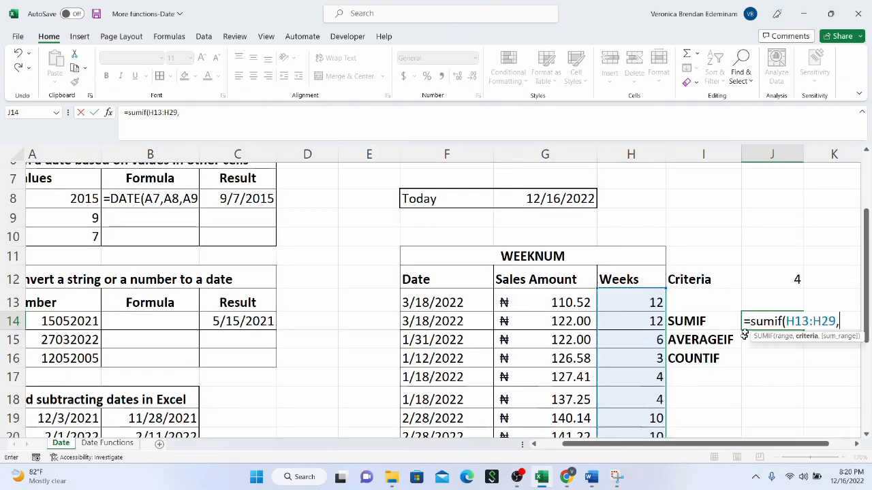
pyautogui.click(781, 276)
pyautogui.write(',')
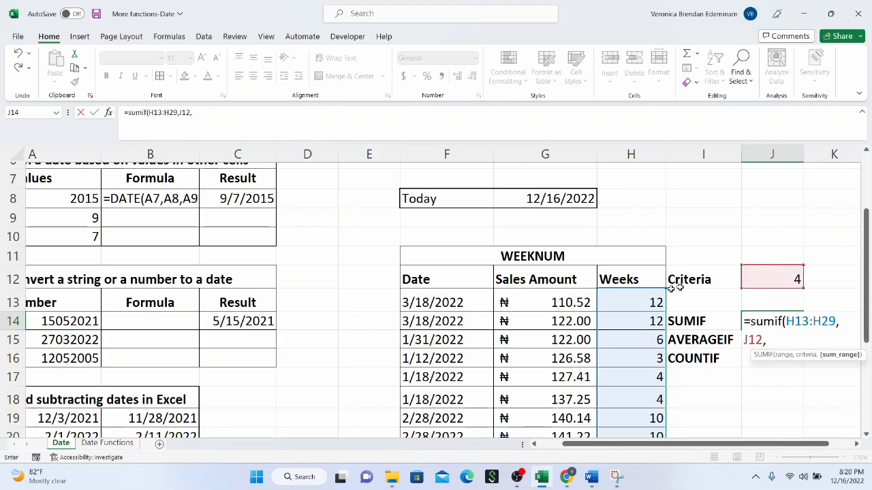
pyautogui.moveTo(544, 302); pyautogui.dragTo(560, 401)
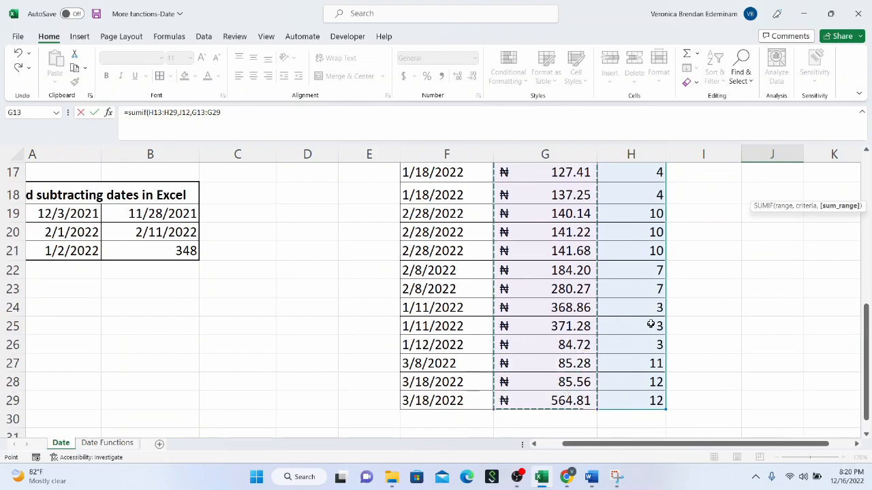
pyautogui.scroll(4, 681, 314)
pyautogui.write(')')
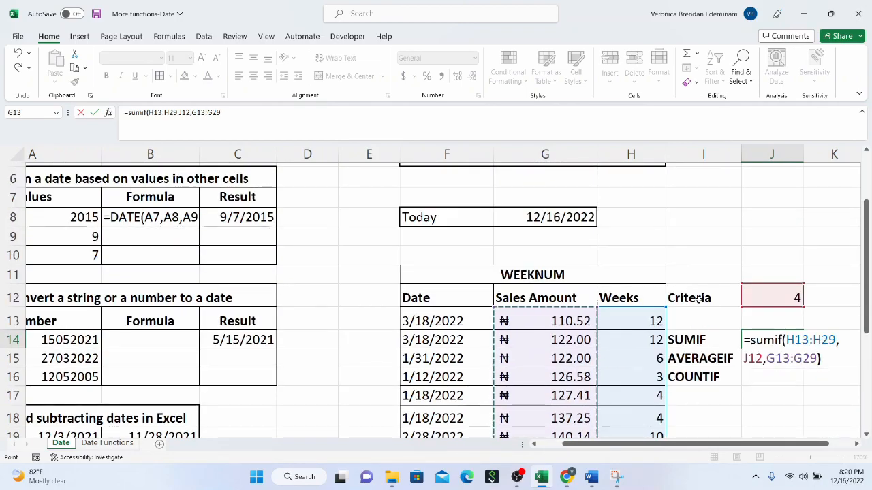
pyautogui.press('Return')
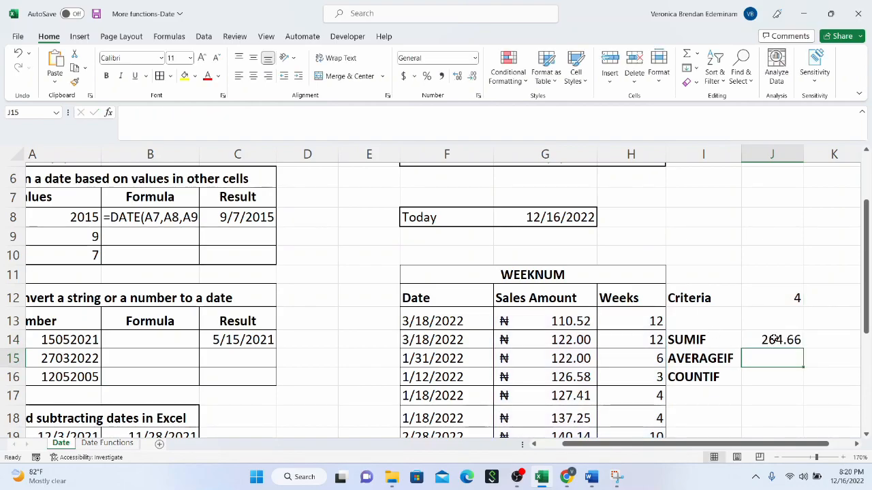
# Step: Check the SUMIF result in J14 against the sum of the week 4 sales amounts in G17:G18
pyautogui.click(774, 339)
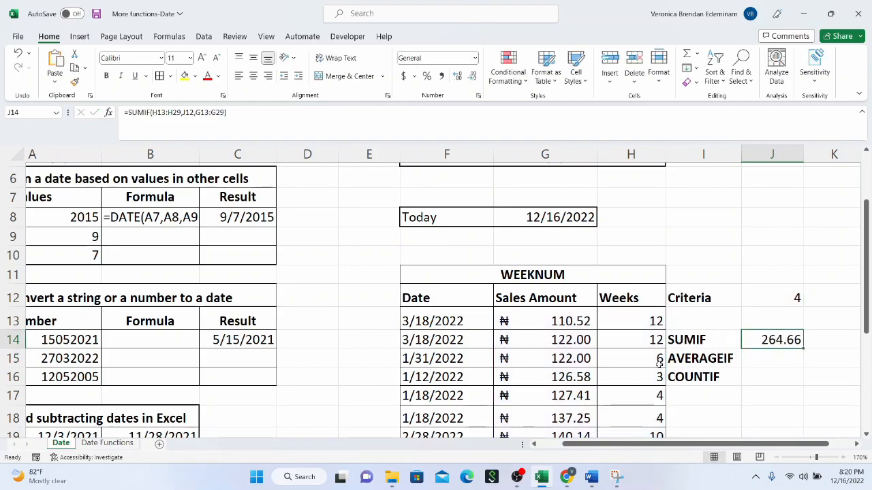
pyautogui.scroll(-2, 659, 363)
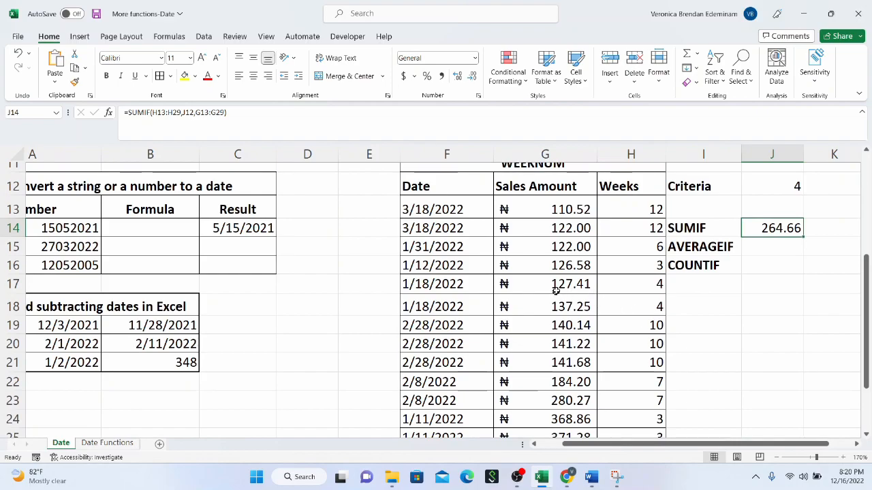
pyautogui.moveTo(557, 289); pyautogui.dragTo(560, 306)
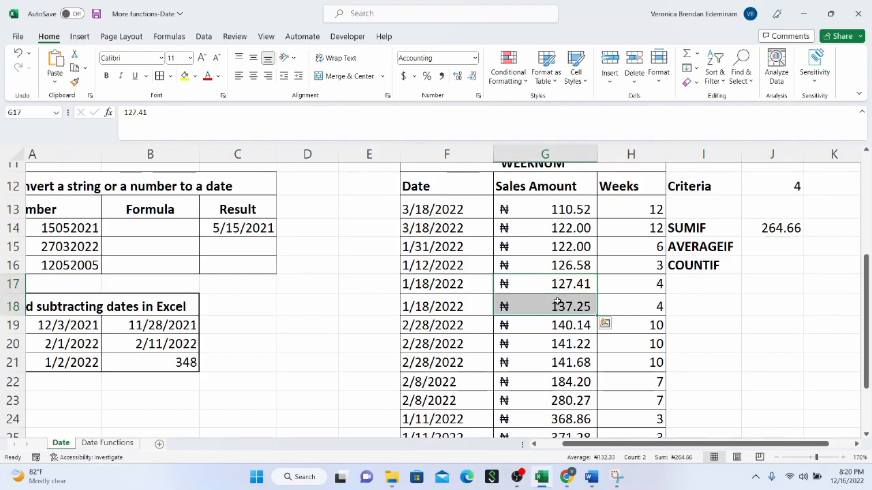
pyautogui.scroll(-1, 557, 303)
pyautogui.scroll(-1, 745, 272)
pyautogui.scroll(4, 747, 269)
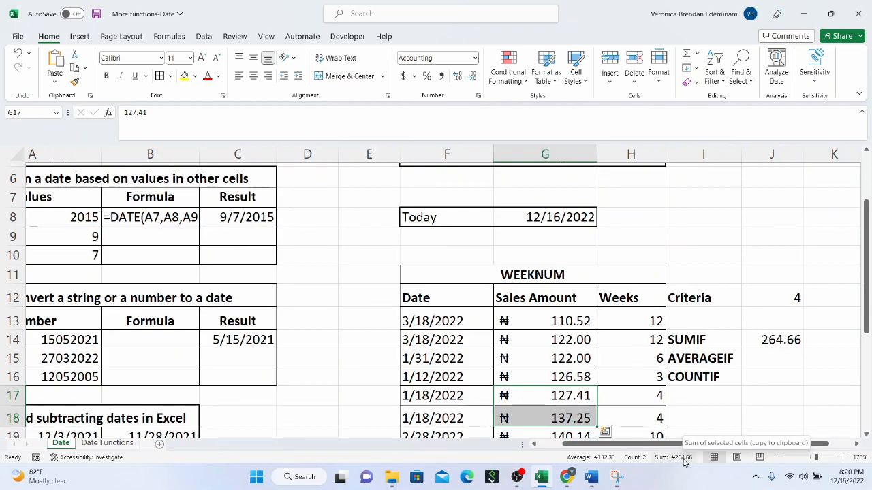
# Step: Enter =AVERAGEIF(H13:H29,J12,G13:G29) in J15 to average the sales amounts for the criteria week
pyautogui.click(768, 367)
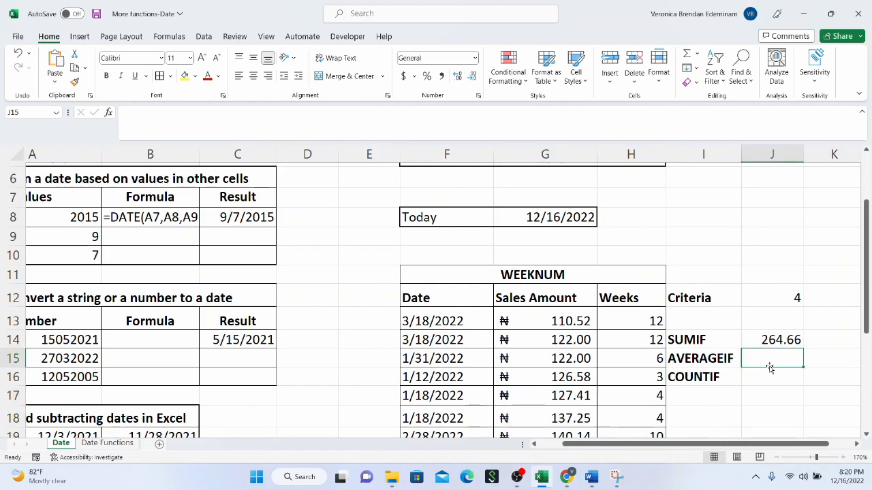
pyautogui.write('=avera')
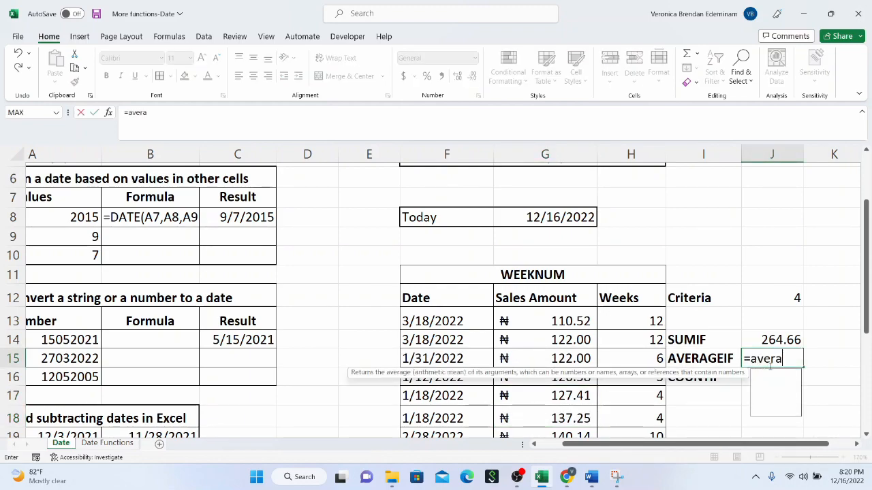
pyautogui.write('geif(')
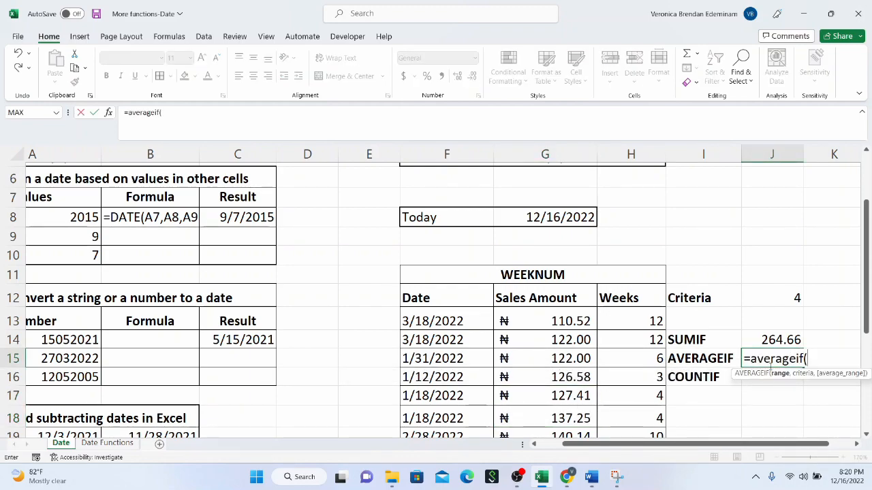
pyautogui.moveTo(644, 325); pyautogui.dragTo(632, 426)
pyautogui.scroll(5, 714, 323)
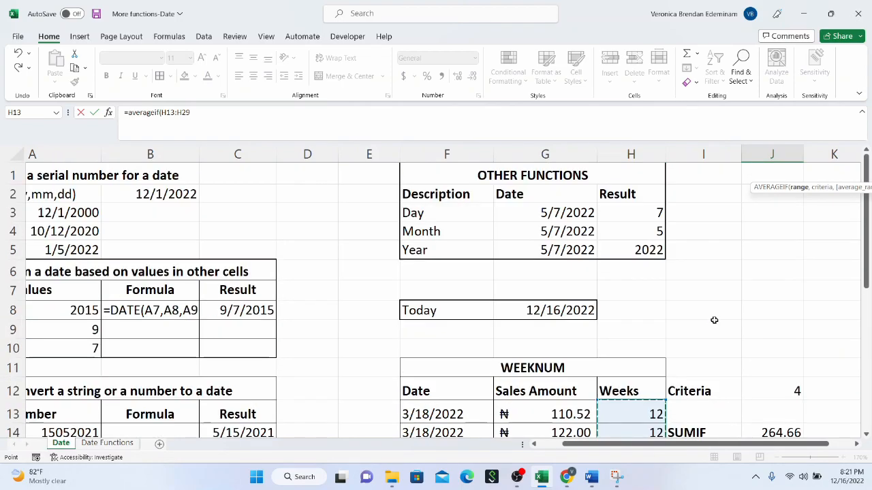
pyautogui.scroll(-2, 714, 320)
pyautogui.write(',')
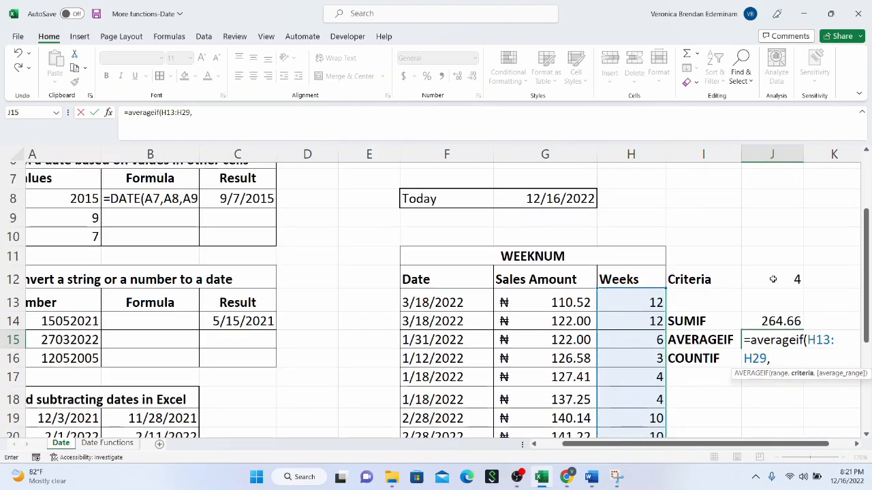
pyautogui.click(773, 279)
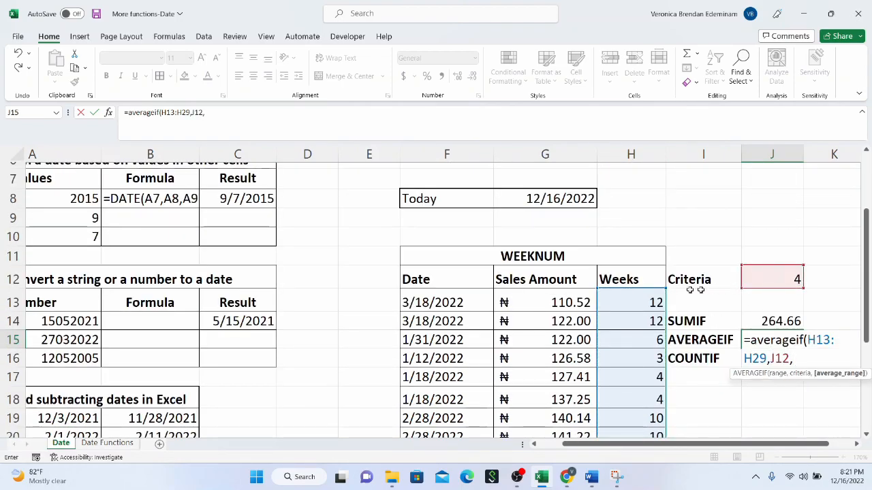
pyautogui.moveTo(585, 293); pyautogui.dragTo(577, 389)
pyautogui.scroll(5, 707, 278)
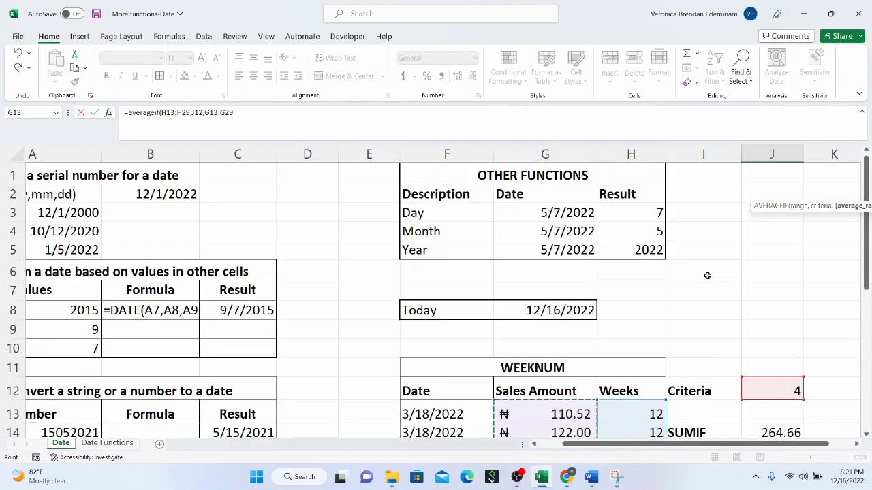
pyautogui.scroll(-3, 707, 277)
pyautogui.write(')')
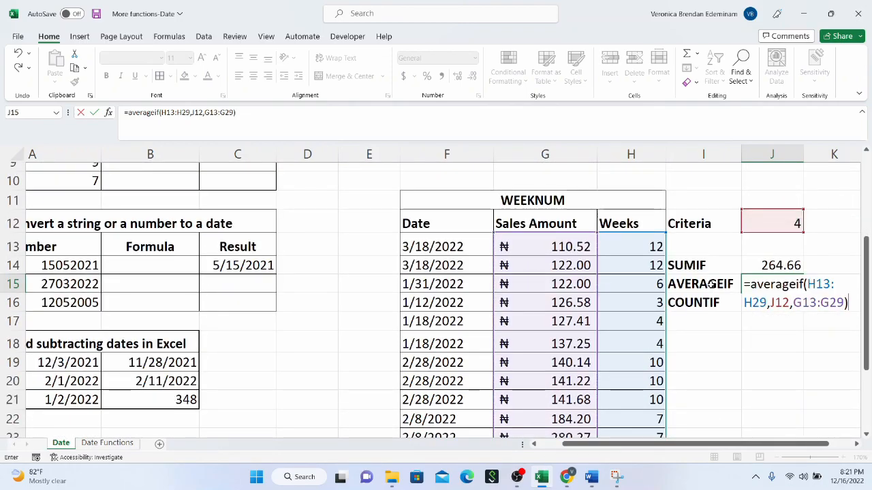
pyautogui.press('Return')
pyautogui.click(777, 289)
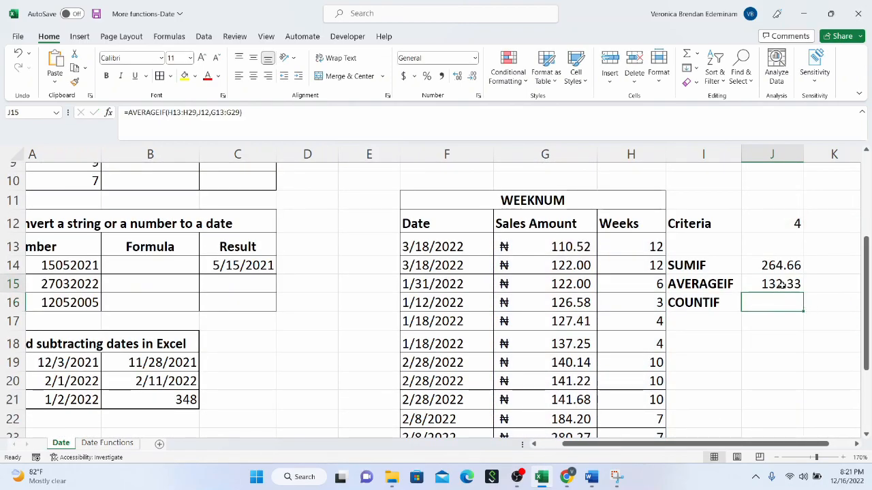
# Step: Enter =COUNTIF(H13:H29,J12) in J16 to count the rows that match the criteria week
pyautogui.click(780, 299)
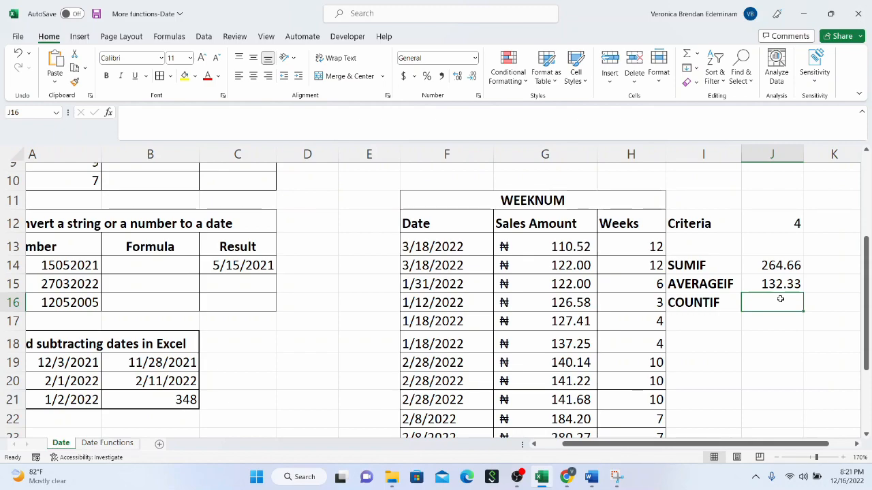
pyautogui.write('=countif')
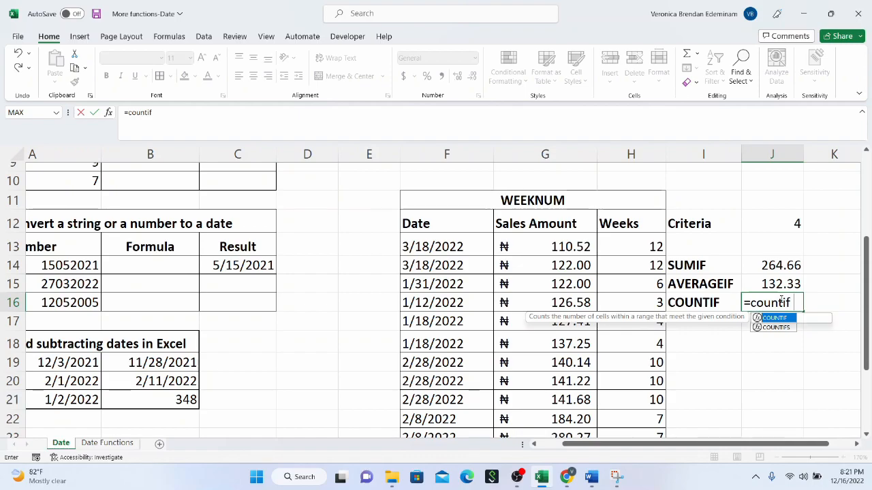
pyautogui.write('(')
pyautogui.moveTo(619, 248); pyautogui.dragTo(615, 405)
pyautogui.write(',')
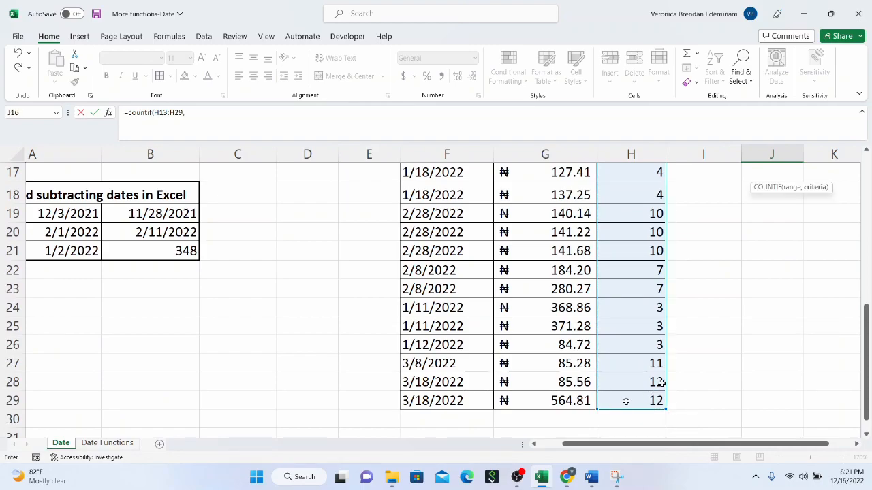
pyautogui.scroll(5, 711, 299)
pyautogui.scroll(-3, 752, 349)
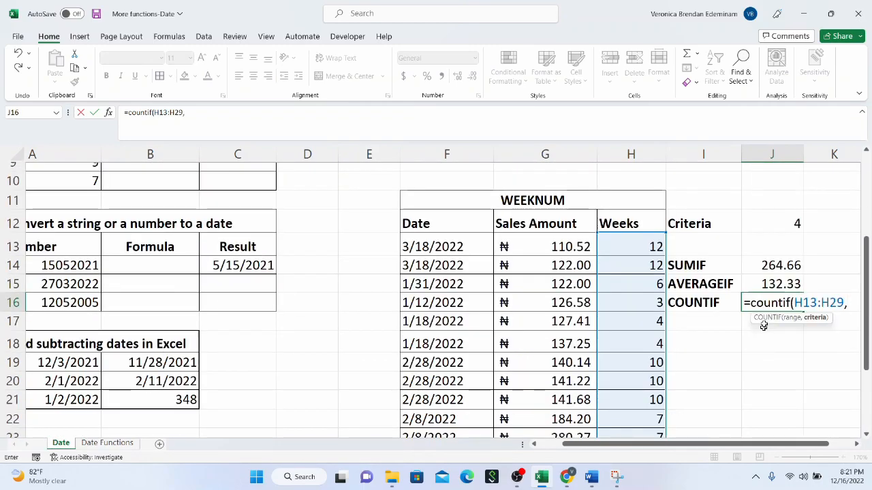
pyautogui.click(788, 222)
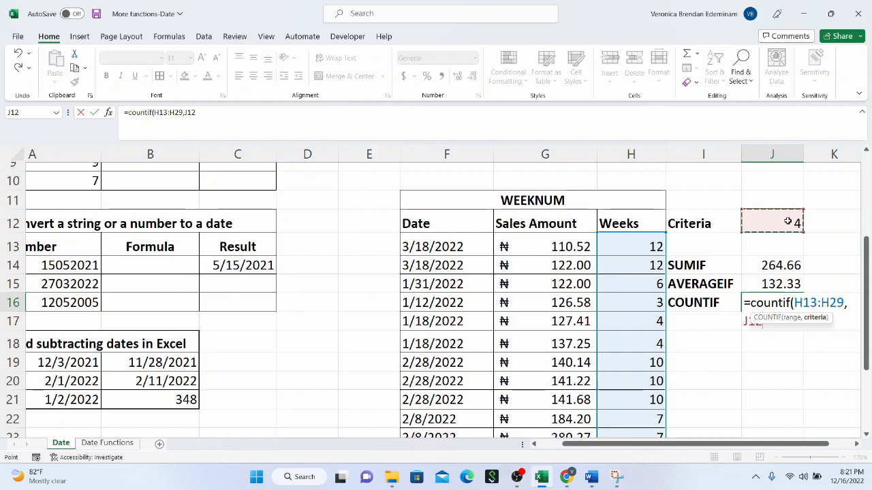
pyautogui.press('Return')
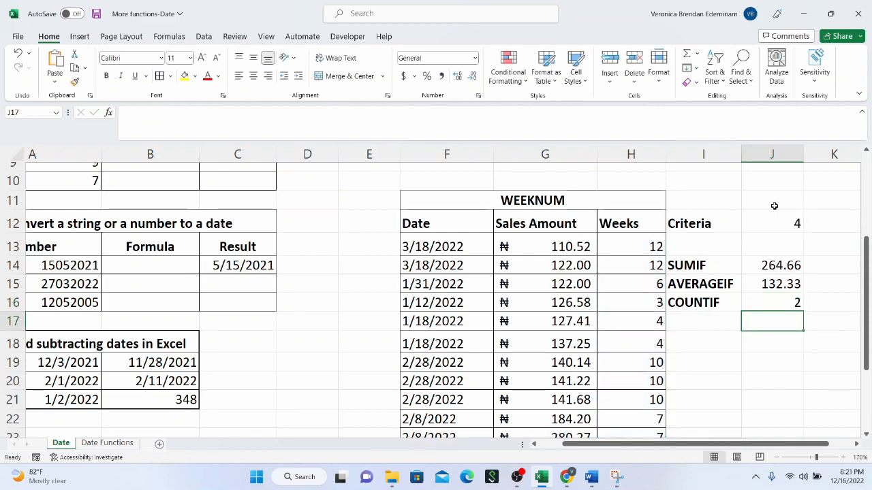
# Step: Check the COUNTIF result in J16 against the week 4 entries in H17:H18
pyautogui.moveTo(646, 321); pyautogui.dragTo(642, 344)
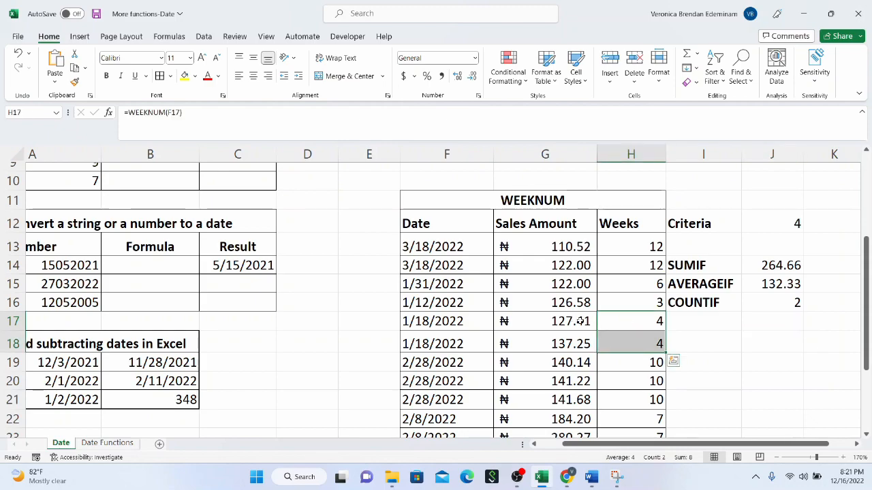
pyautogui.scroll(-1, 579, 321)
pyautogui.scroll(-1, 579, 320)
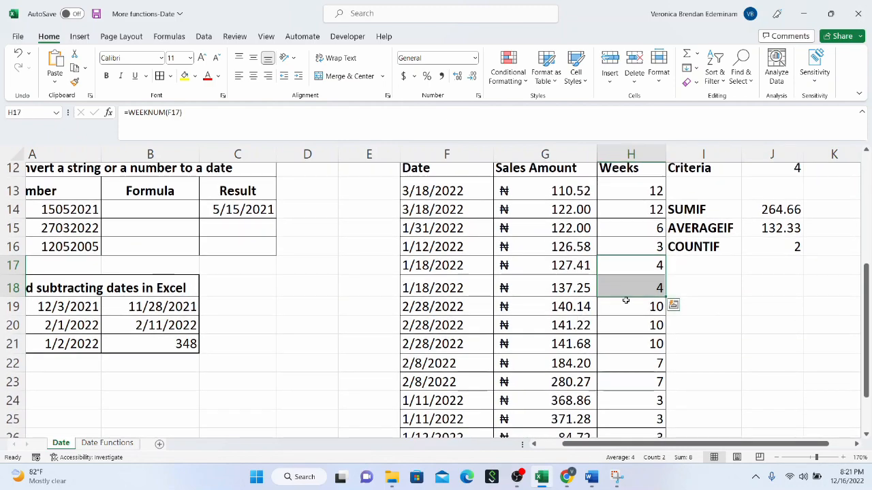
pyautogui.click(691, 247)
pyautogui.scroll(1, 693, 247)
pyautogui.scroll(1, 693, 247)
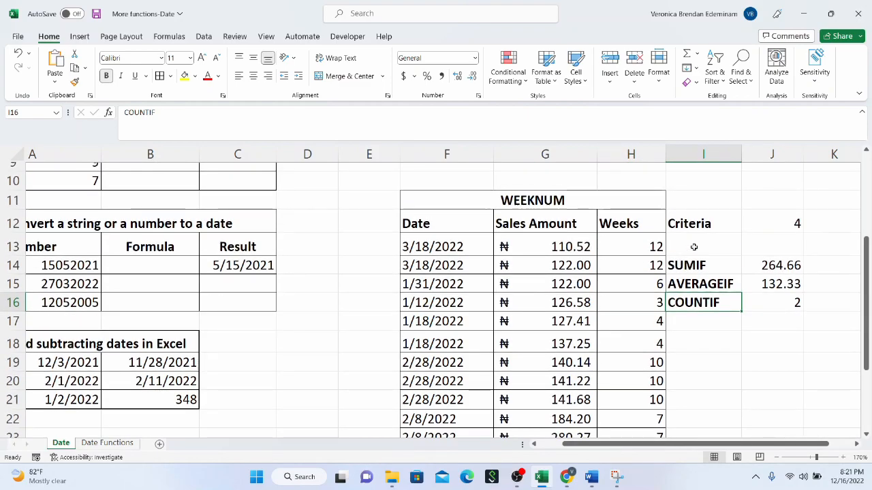
# Step: Review the SUMIF, AVERAGEIF and COUNTIF labels in I14:I16 and the WEEKNUM formulas in the Weeks column, including H17 and H13
pyautogui.click(700, 265)
pyautogui.click(701, 284)
pyautogui.click(708, 305)
pyautogui.click(719, 285)
pyautogui.click(706, 304)
pyautogui.moveTo(710, 266); pyautogui.dragTo(703, 293)
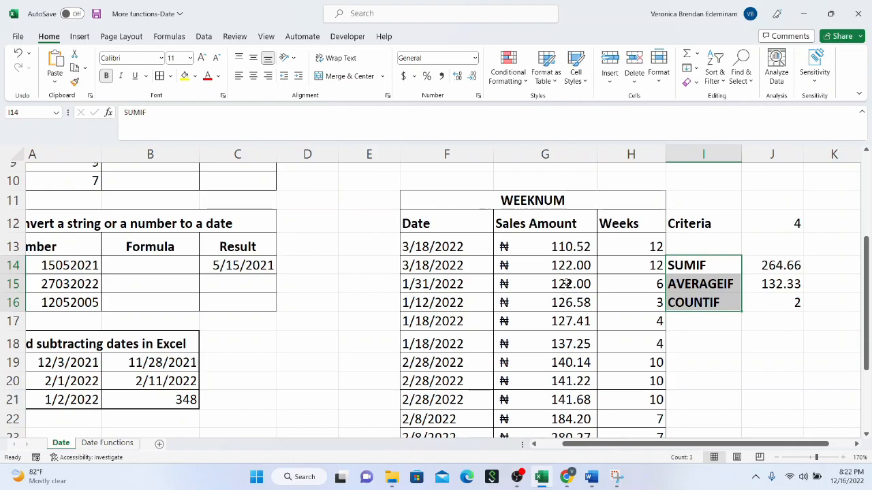
pyautogui.scroll(-3, 565, 283)
pyautogui.scroll(3, 565, 283)
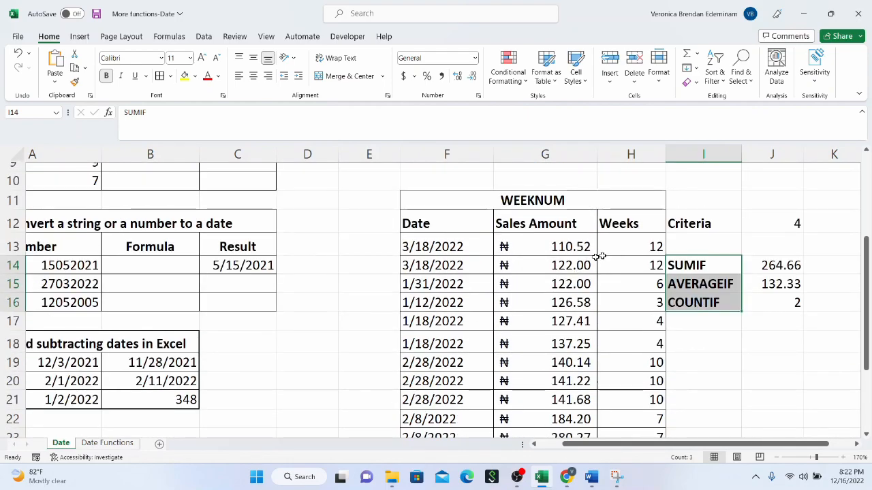
pyautogui.moveTo(602, 252); pyautogui.dragTo(600, 361)
pyautogui.click(609, 330)
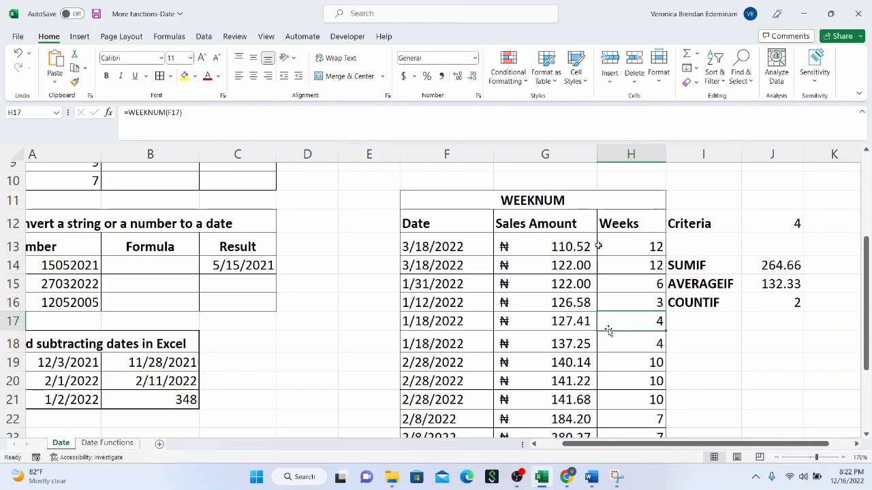
pyautogui.click(628, 238)
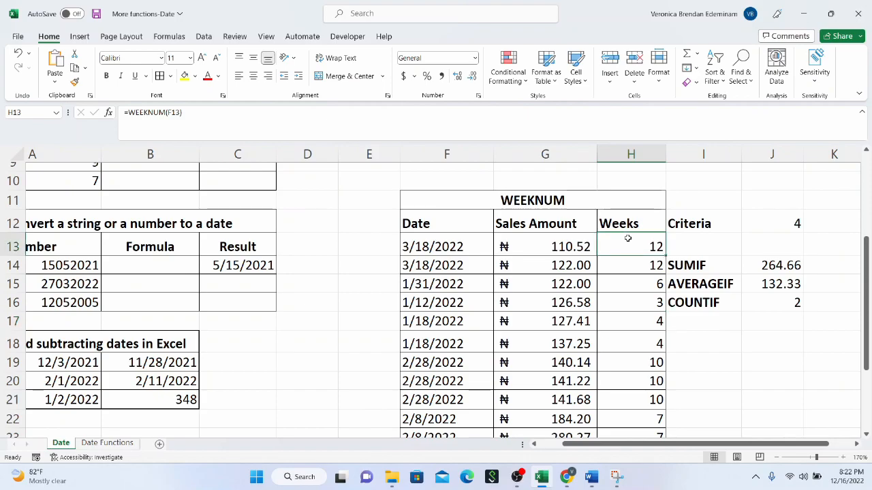
# Step: Highlight week numbers less than 5 in H13:H29 with conditional formatting, using Green Fill with Dark Green Text
pyautogui.moveTo(621, 430); pyautogui.dragTo(641, 411)
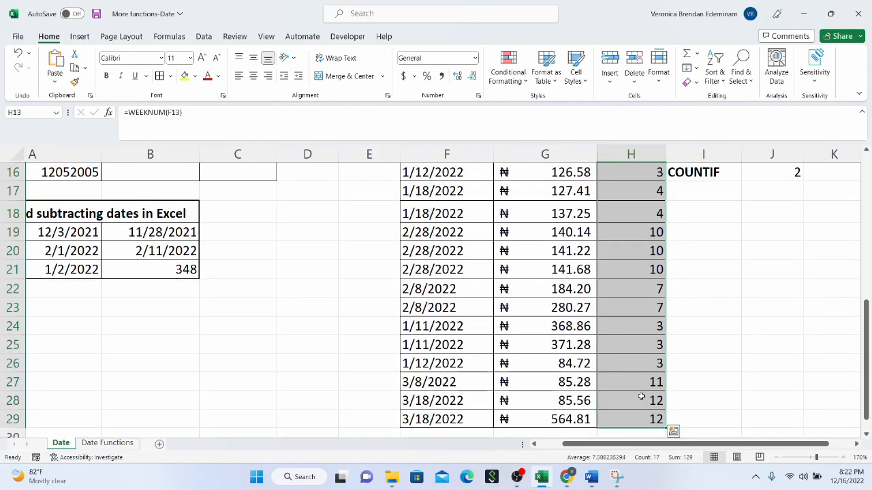
pyautogui.scroll(4, 640, 394)
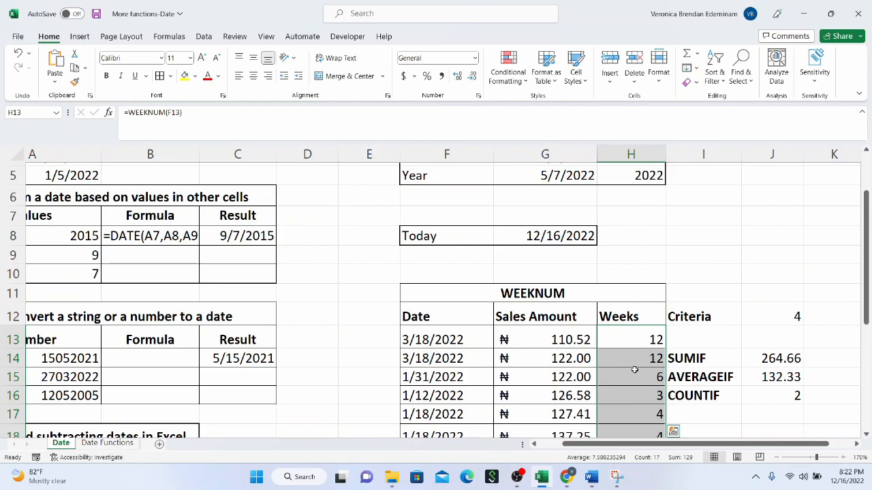
pyautogui.click(521, 81)
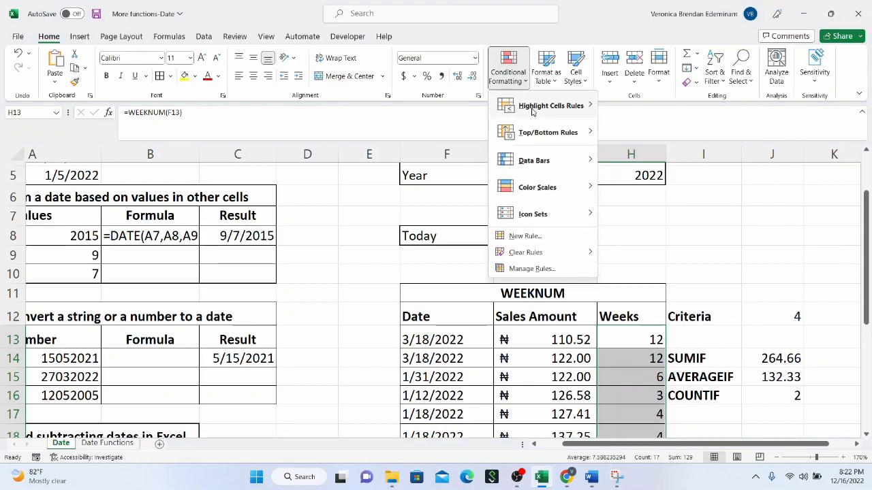
pyautogui.moveTo(533, 111)
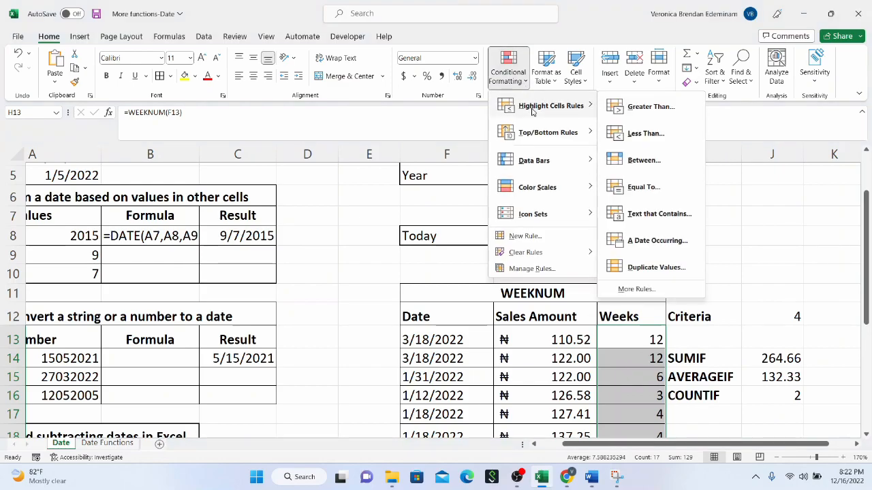
pyautogui.click(635, 134)
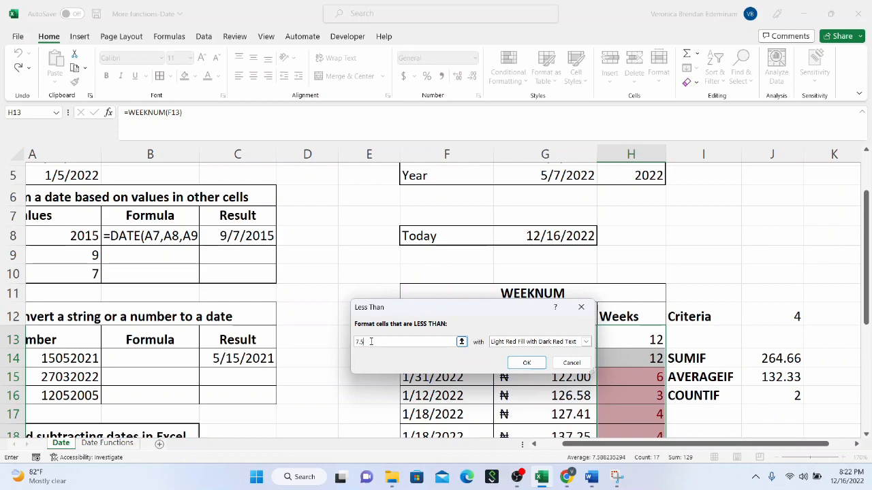
pyautogui.press('BackSpace')
pyautogui.write('5')
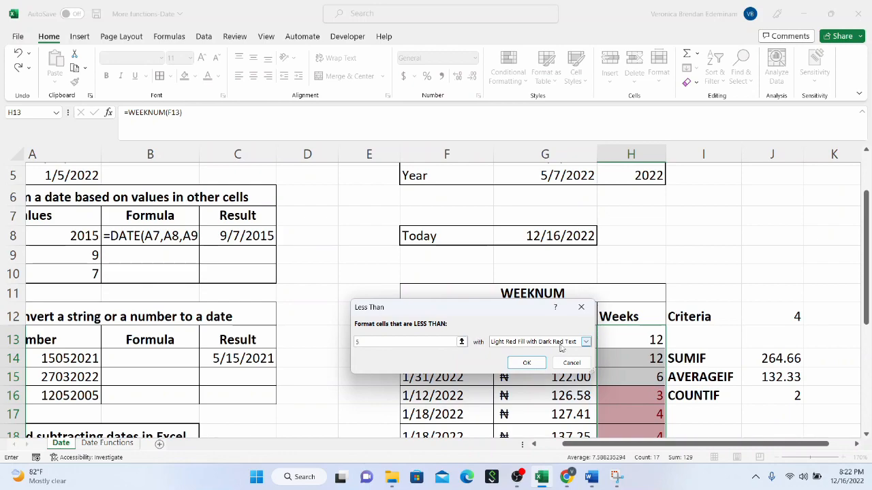
pyautogui.click(585, 342)
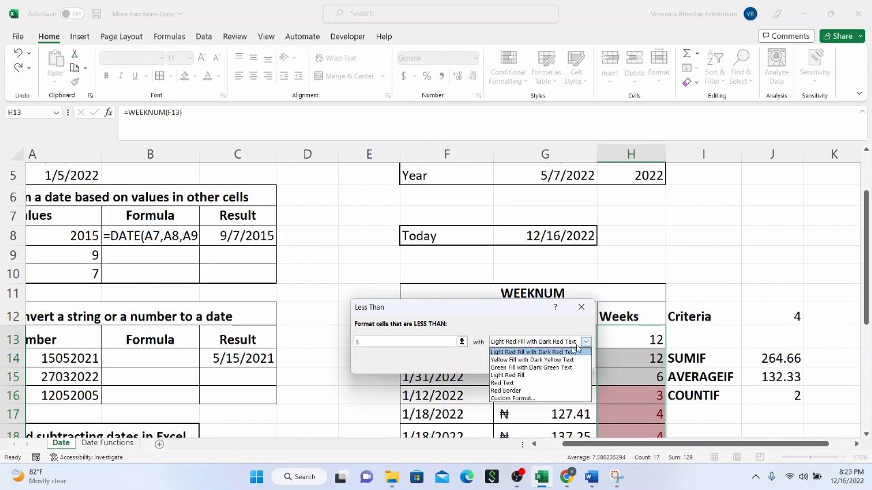
pyautogui.click(540, 368)
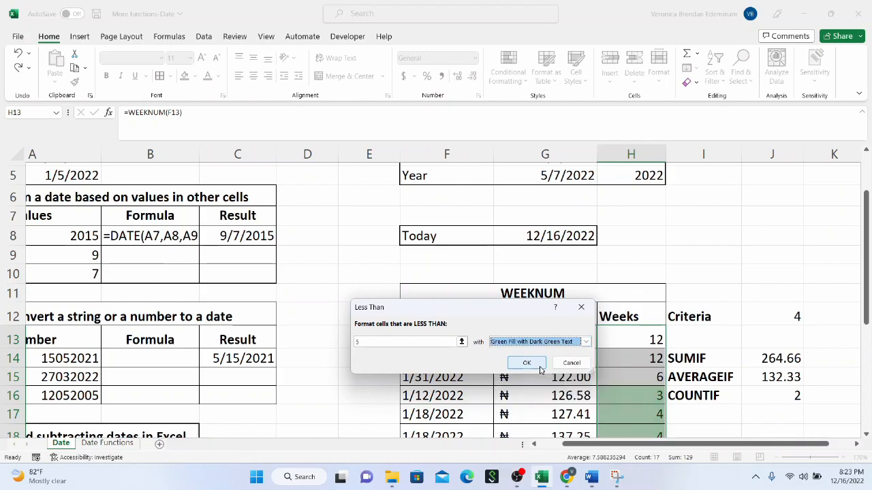
pyautogui.click(530, 363)
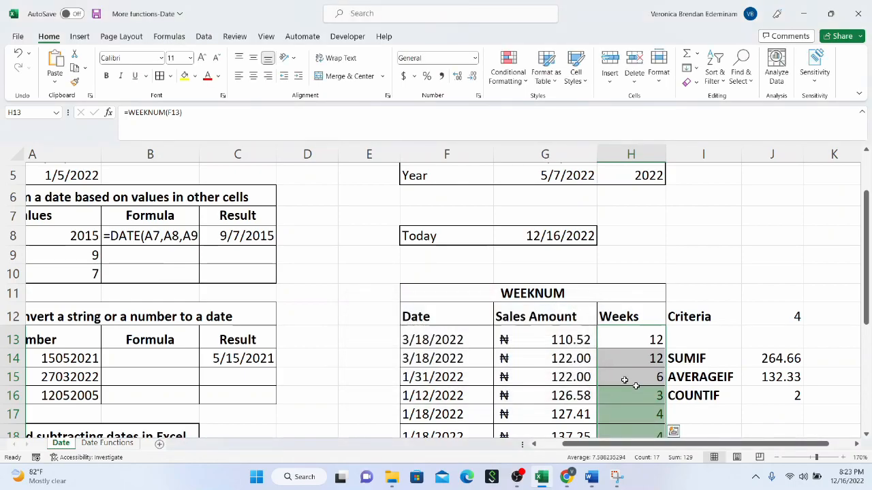
pyautogui.scroll(-5, 631, 378)
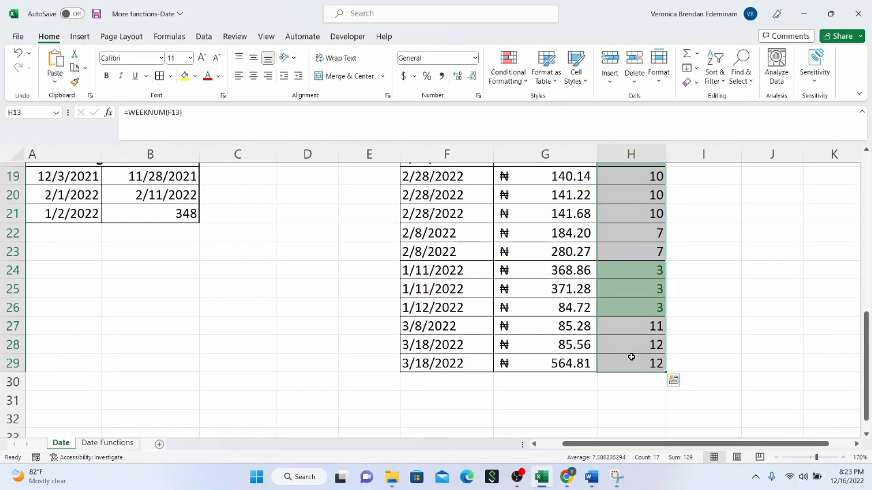
pyautogui.scroll(3, 632, 357)
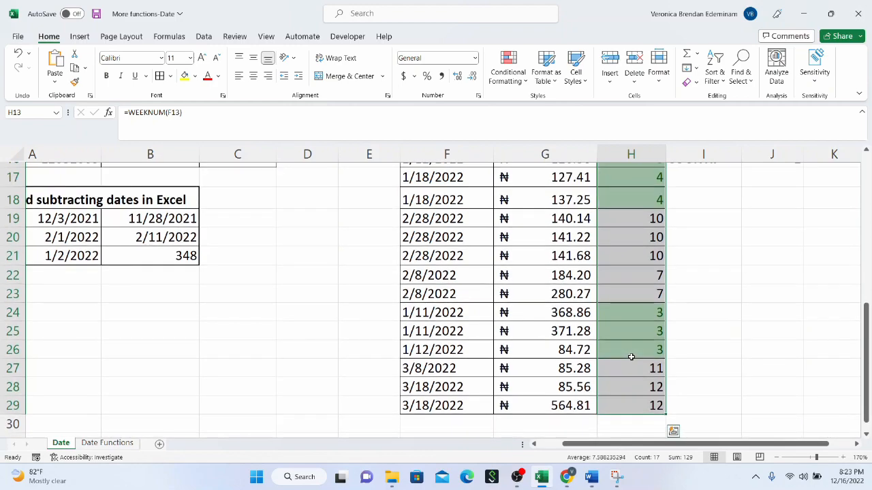
# Step: Add filters to the headers in F12:H12 and filter the Weeks column by the green cell colour
pyautogui.moveTo(468, 204); pyautogui.dragTo(620, 205)
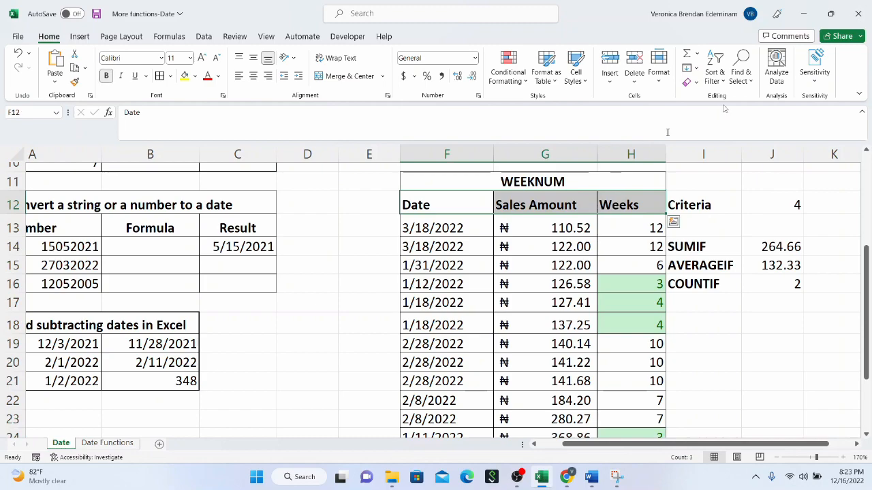
pyautogui.click(714, 74)
pyautogui.click(742, 150)
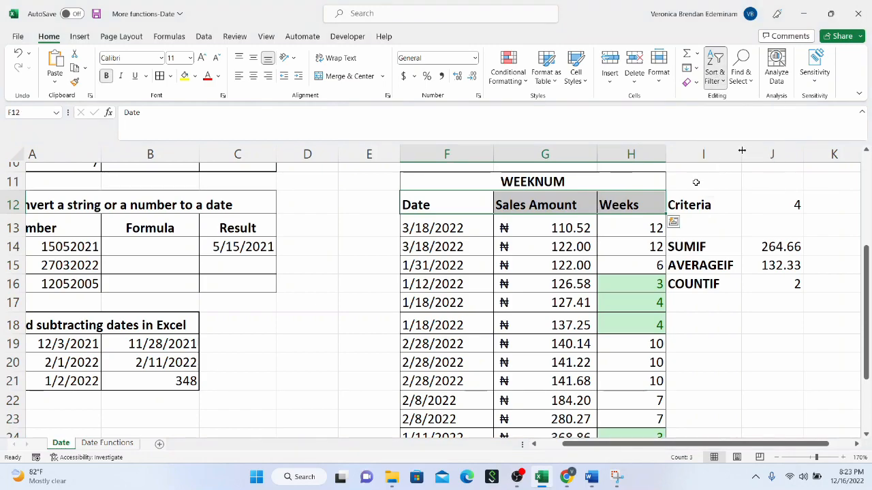
pyautogui.click(646, 204)
pyautogui.click(660, 209)
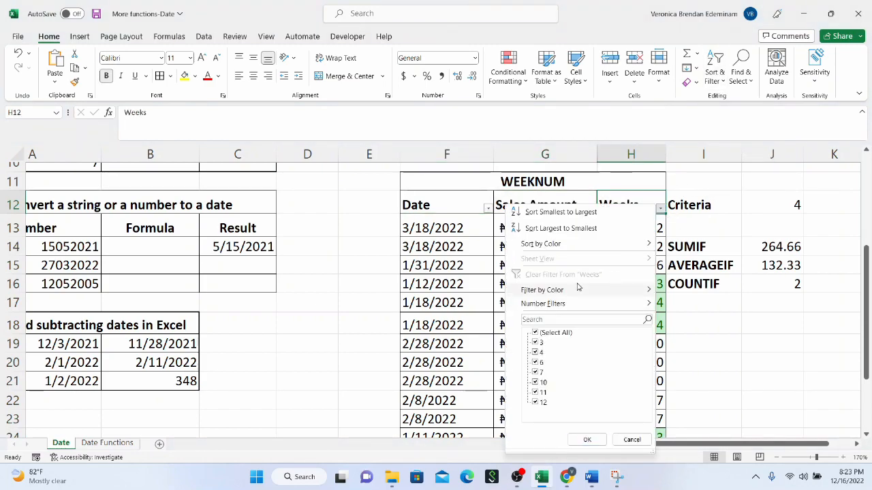
pyautogui.moveTo(578, 290)
pyautogui.click(687, 304)
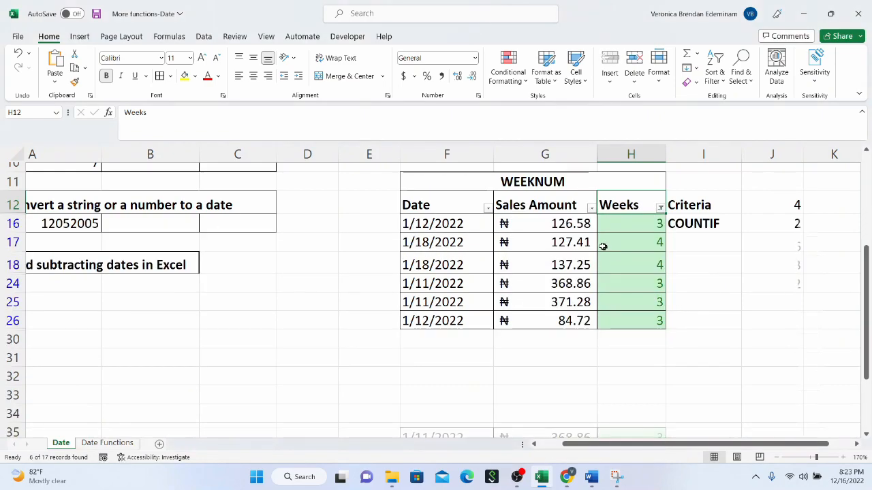
# Step: Examine the week numbers, sales amounts and dates in the filtered rows 16 to 26
pyautogui.moveTo(638, 224); pyautogui.dragTo(633, 320)
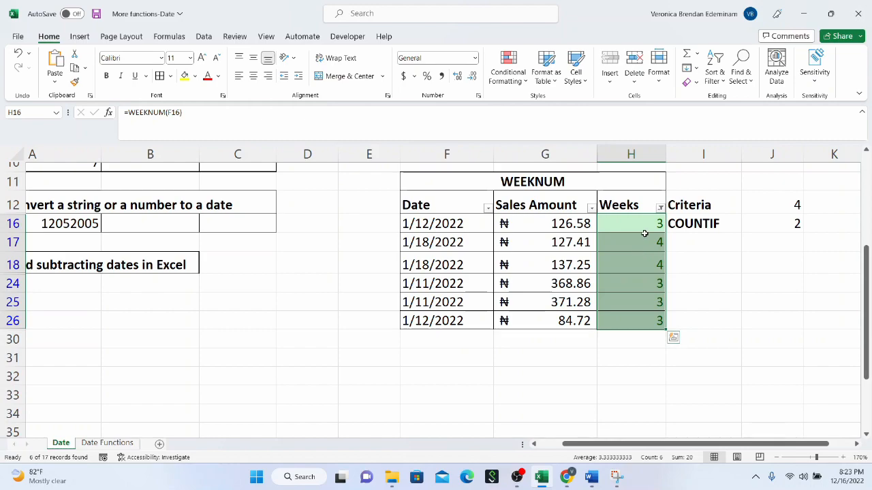
pyautogui.moveTo(644, 225); pyautogui.dragTo(639, 264)
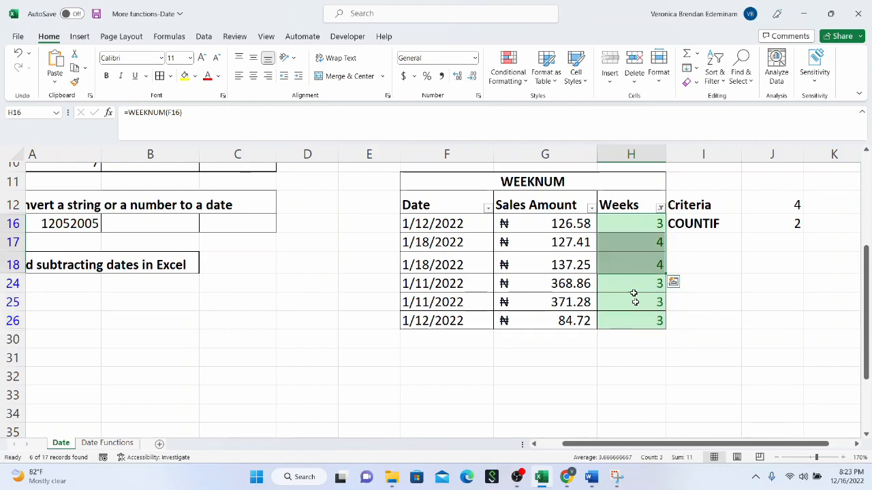
pyautogui.click(634, 301)
pyautogui.moveTo(642, 224); pyautogui.dragTo(633, 320)
pyautogui.moveTo(523, 227); pyautogui.dragTo(527, 317)
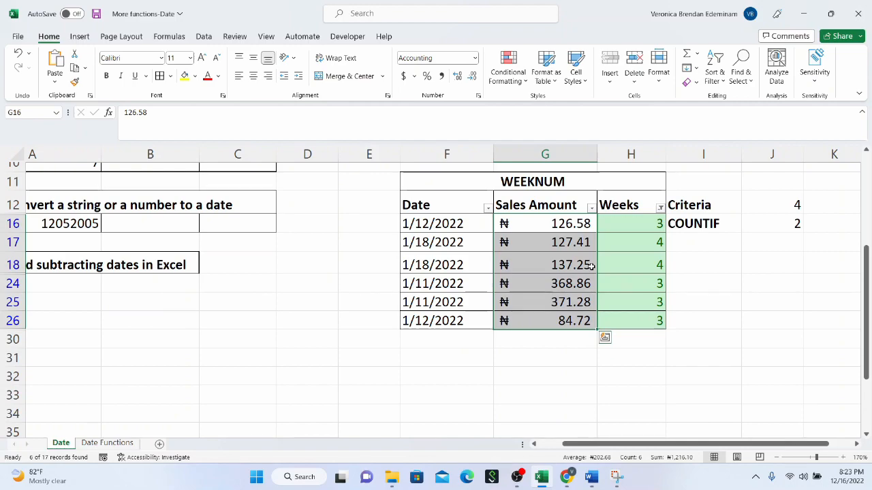
pyautogui.moveTo(479, 224); pyautogui.dragTo(476, 300)
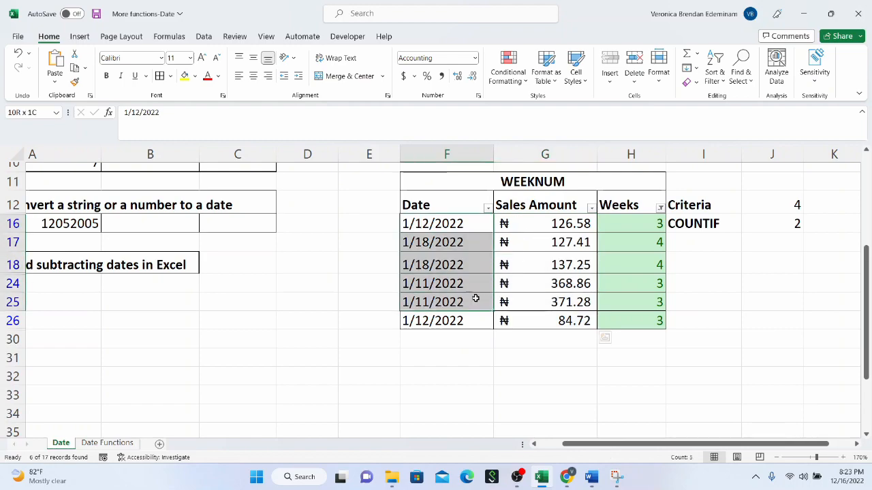
pyautogui.click(551, 264)
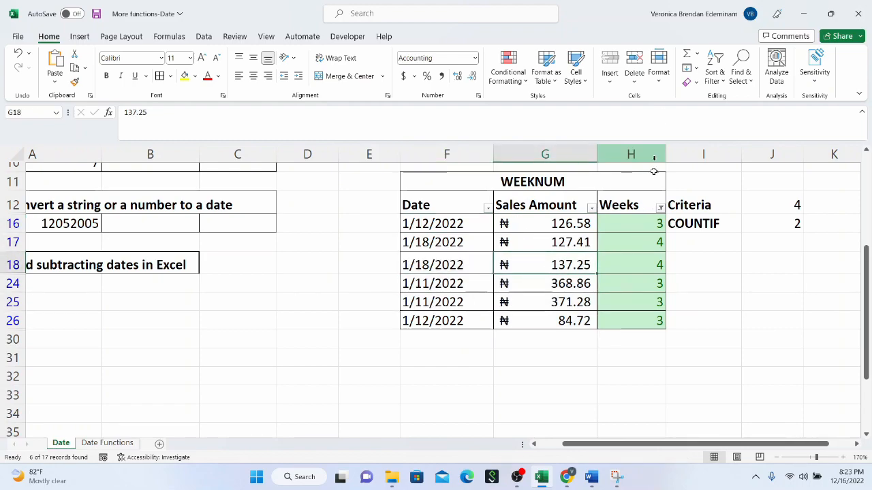
# Step: Show all rows again by selecting every value in the Weeks filter
pyautogui.click(660, 208)
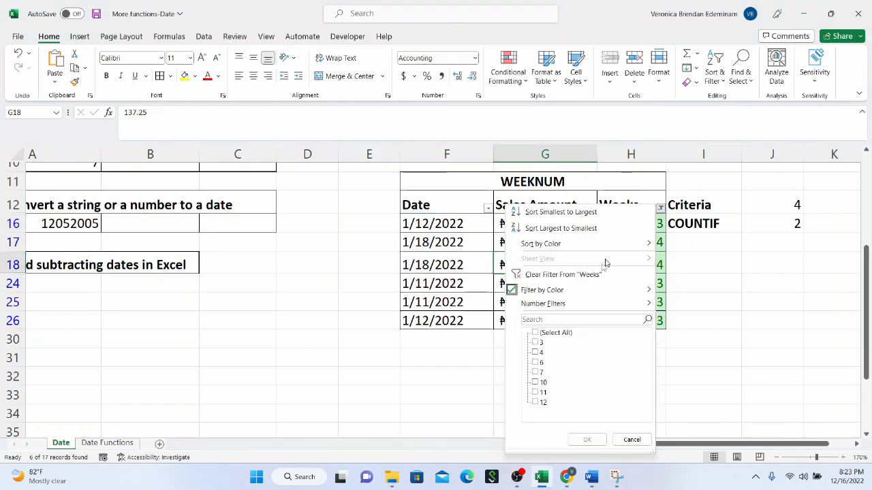
pyautogui.click(555, 333)
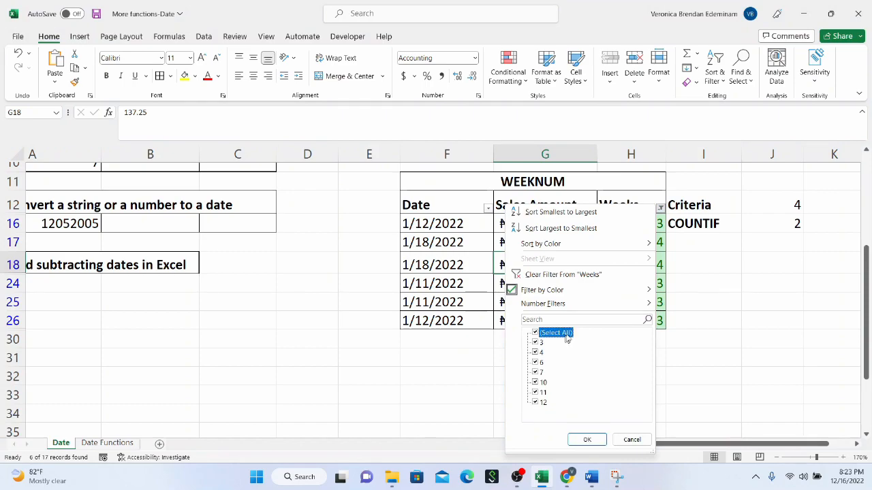
pyautogui.click(586, 440)
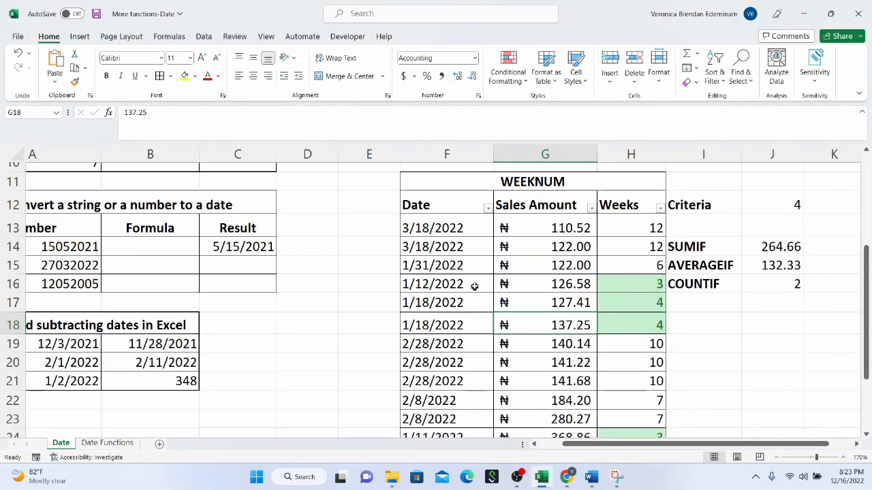
# Step: Review the Today date in G8 and the day, month and year formulas in H3:H5
pyautogui.scroll(3, 475, 283)
pyautogui.scroll(-3, 477, 281)
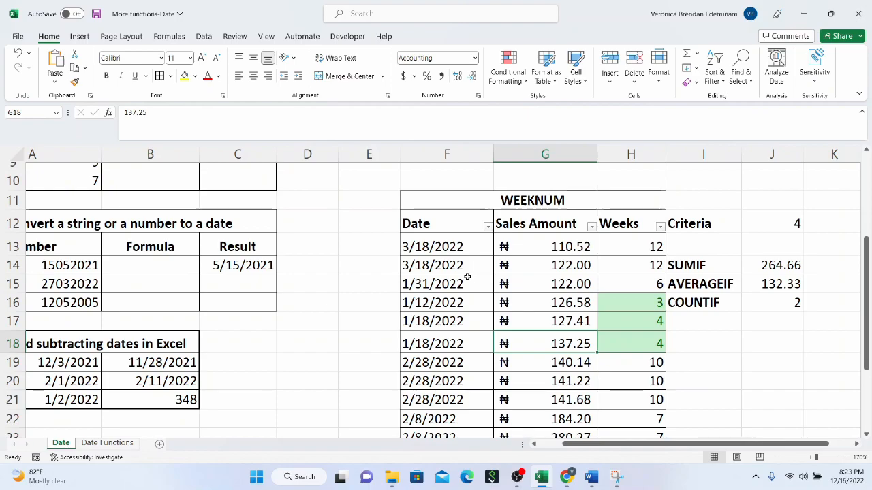
pyautogui.scroll(3, 470, 276)
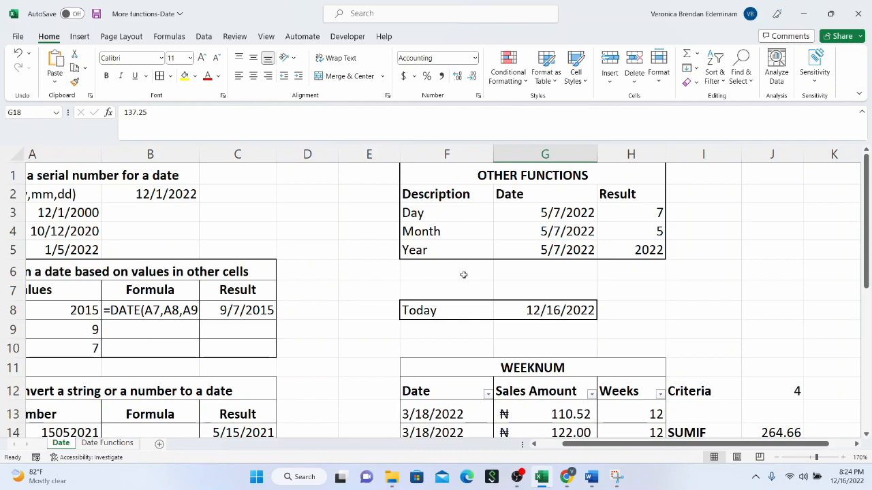
pyautogui.scroll(-5, 463, 274)
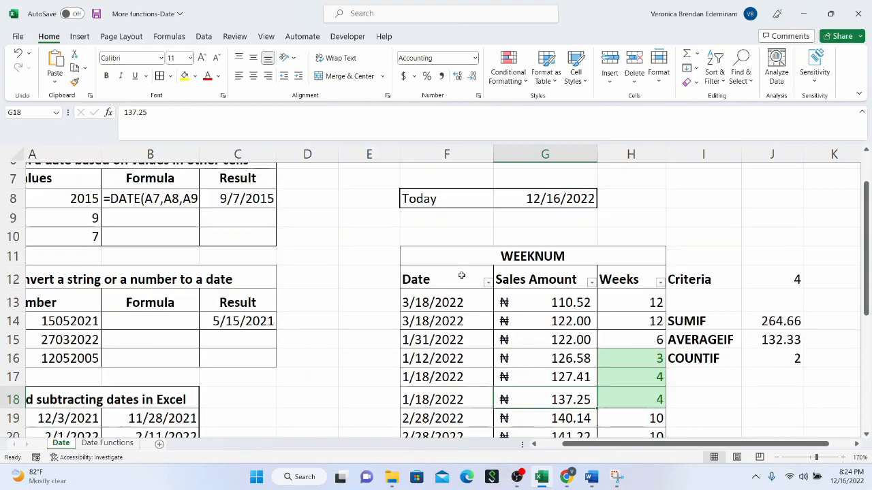
pyautogui.scroll(5, 476, 269)
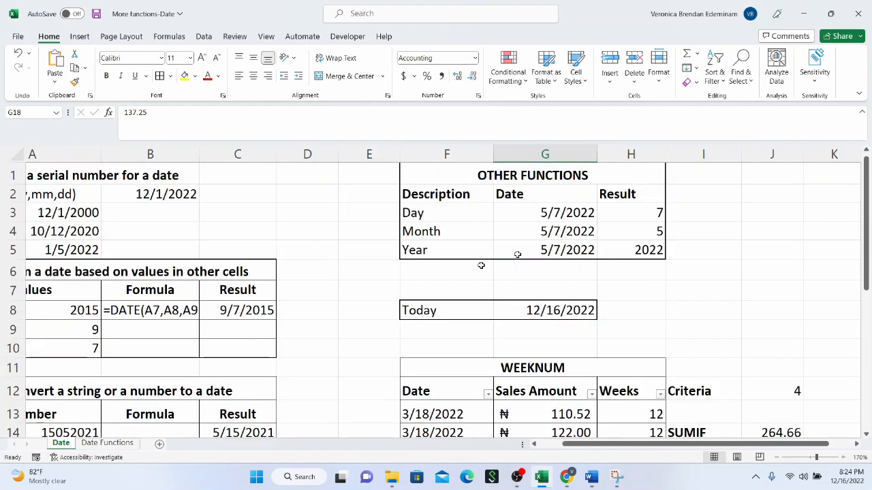
pyautogui.click(514, 311)
pyautogui.click(633, 216)
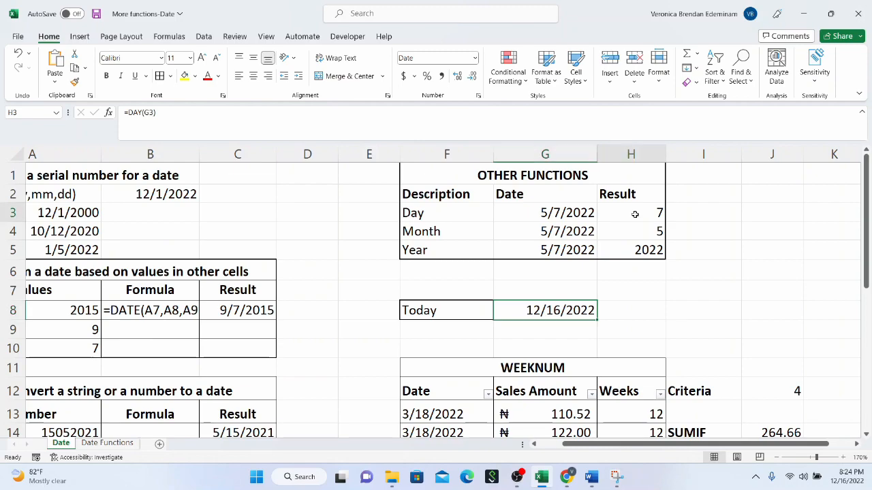
pyautogui.click(626, 230)
pyautogui.click(620, 250)
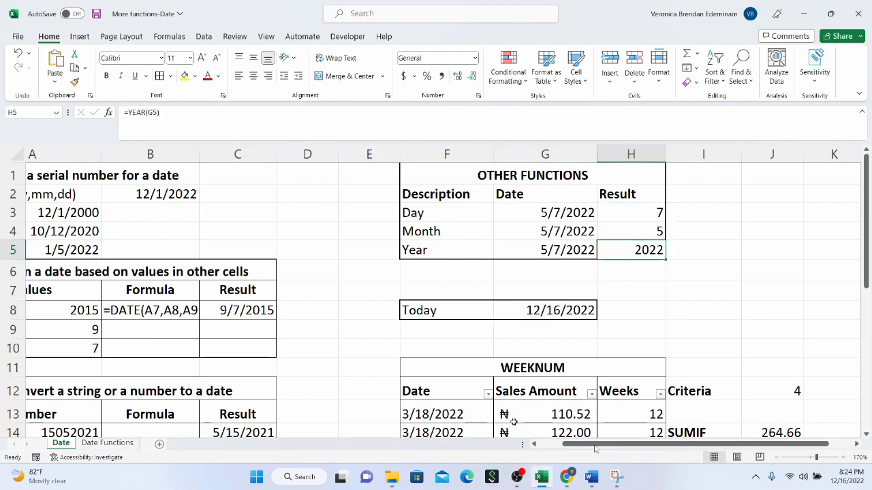
# Step: Review the DATE examples in A2:A4 and the sections on dates from cell values and converting numbers to dates
pyautogui.moveTo(599, 444); pyautogui.dragTo(575, 443)
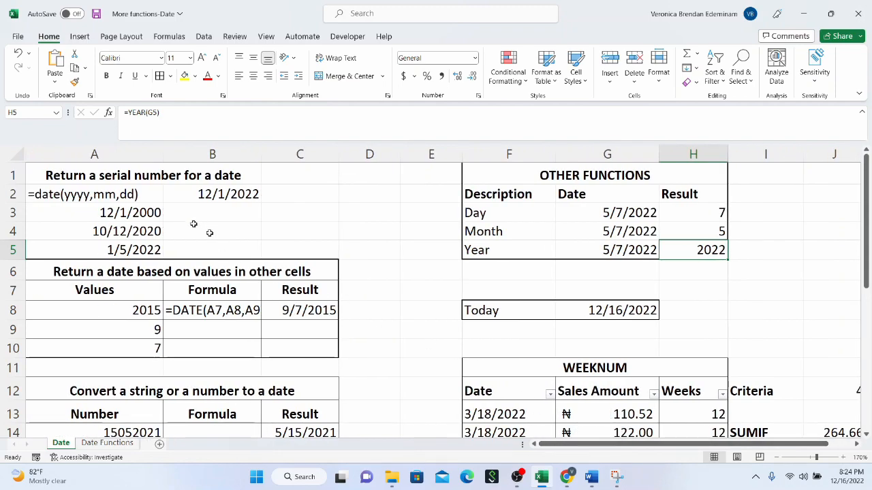
pyautogui.click(142, 197)
pyautogui.click(142, 216)
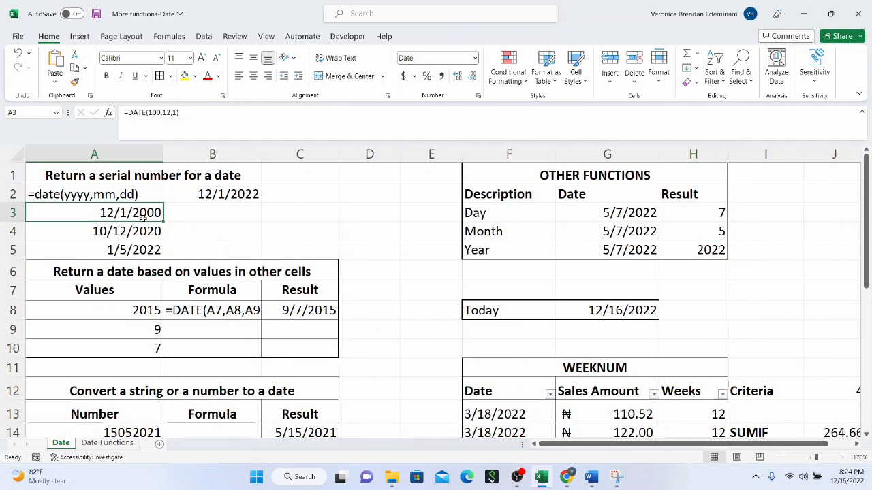
pyautogui.press('Down')
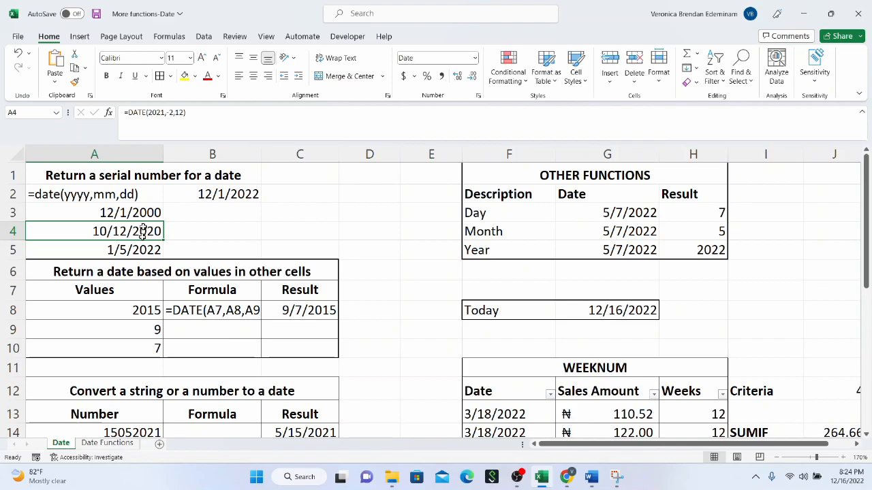
pyautogui.scroll(-1, 190, 313)
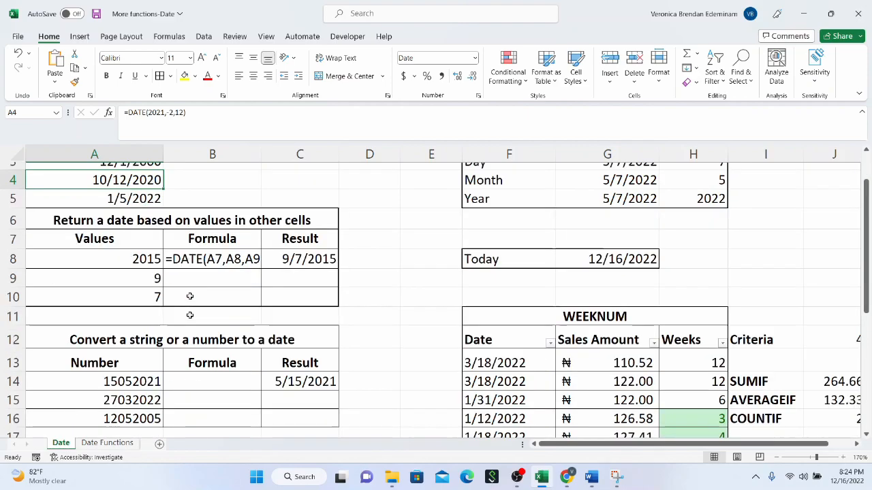
pyautogui.click(155, 215)
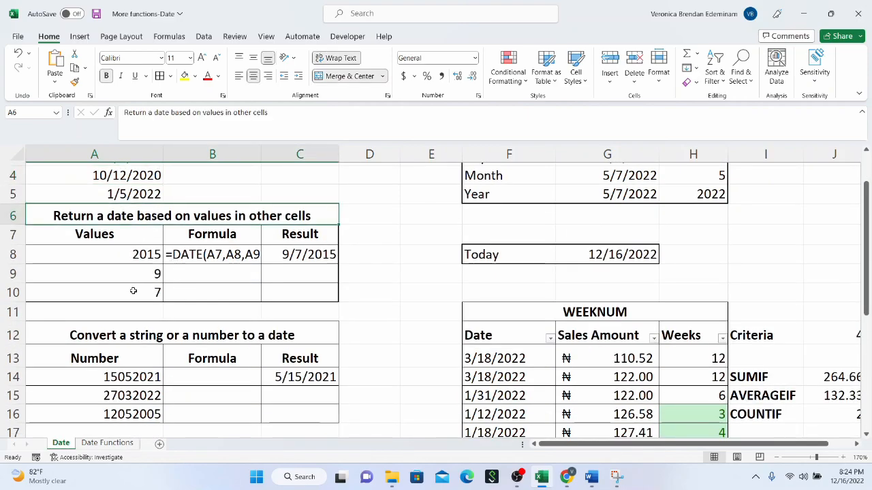
pyautogui.scroll(-2, 133, 291)
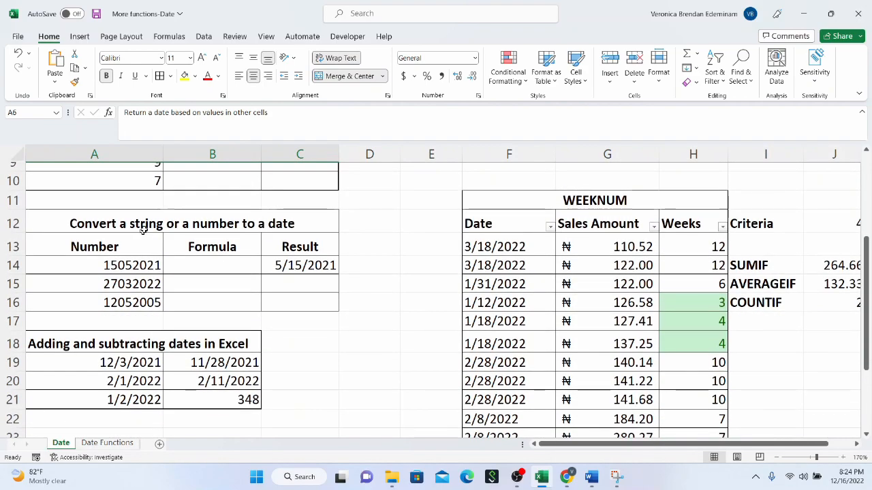
# Step: Review the headings for converting a string or number to a date and for adding and subtracting dates
pyautogui.click(152, 225)
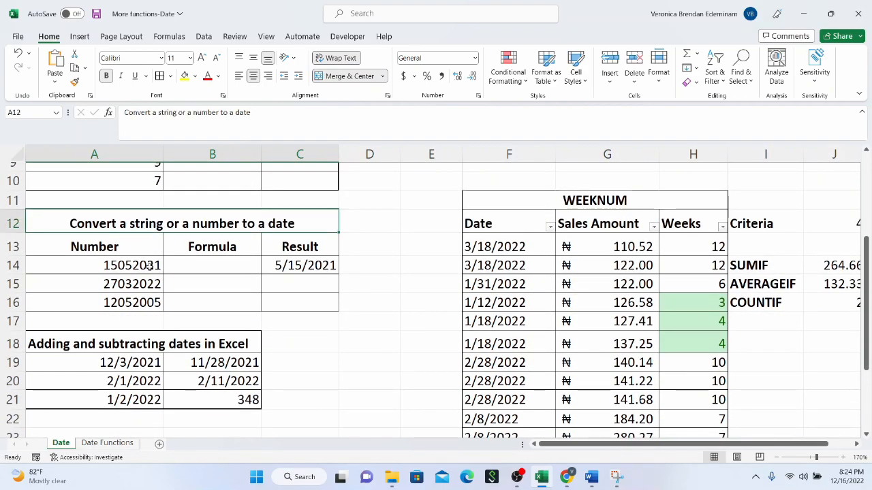
pyautogui.scroll(-1, 150, 267)
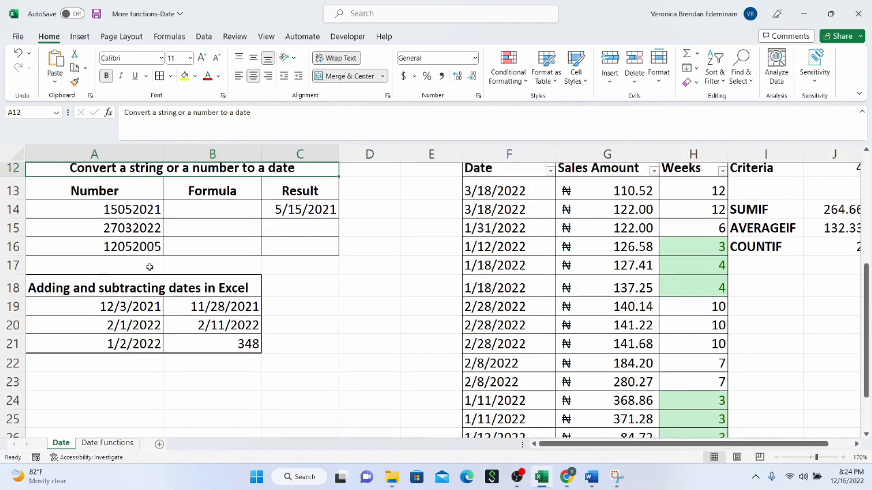
pyautogui.click(150, 283)
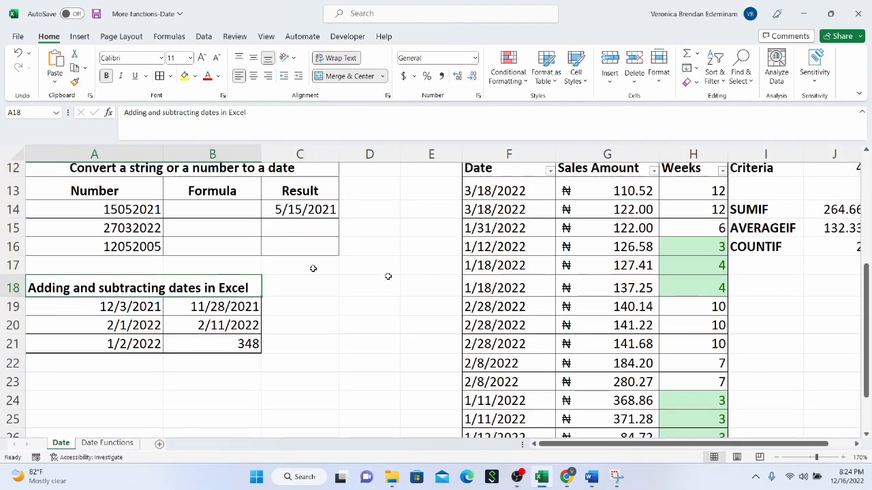
# Step: Review the WEEKNUM table, the SUMIF, AVERAGEIF and COUNTIF labels in I14:I16, and the highlighted week numbers from H16 down
pyautogui.scroll(2, 579, 273)
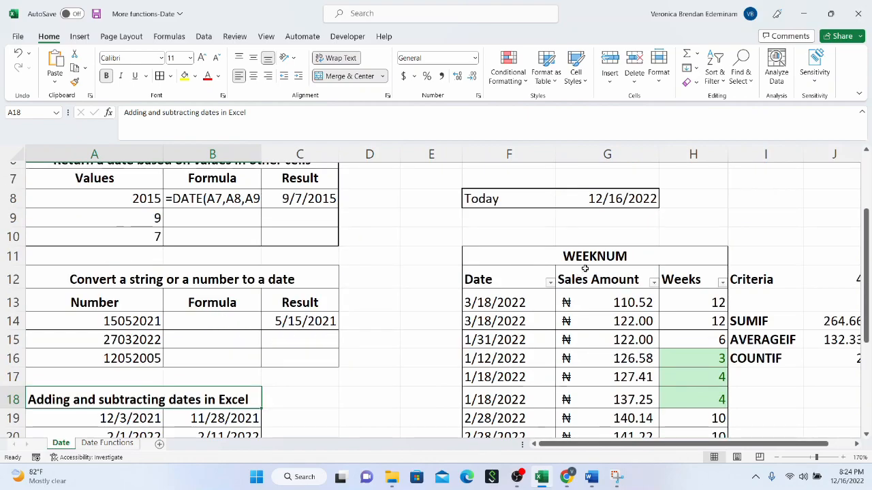
pyautogui.click(584, 262)
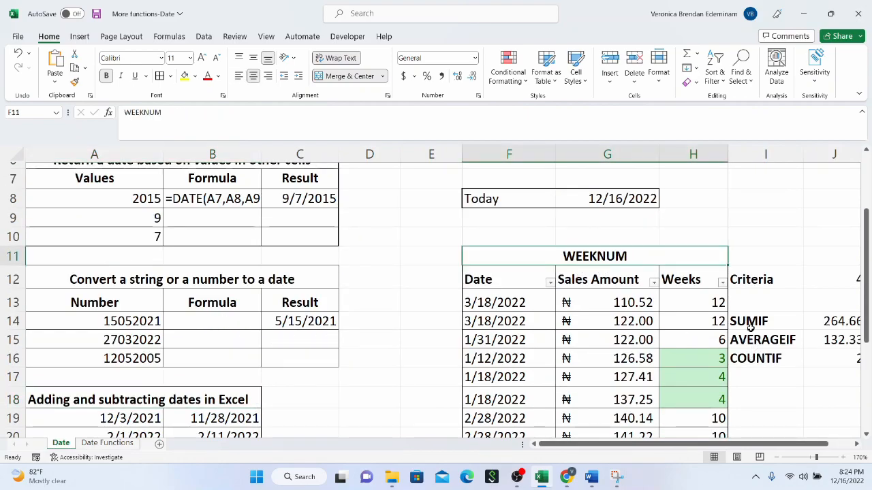
pyautogui.moveTo(750, 327); pyautogui.dragTo(751, 355)
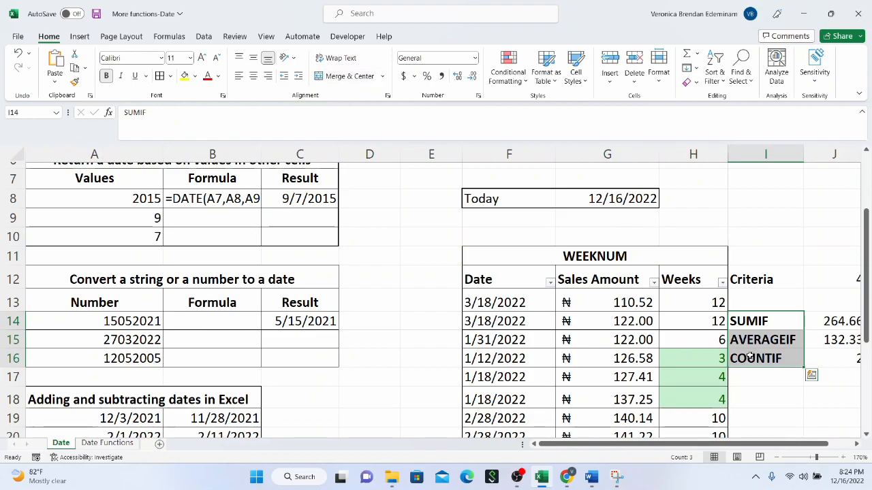
pyautogui.click(719, 355)
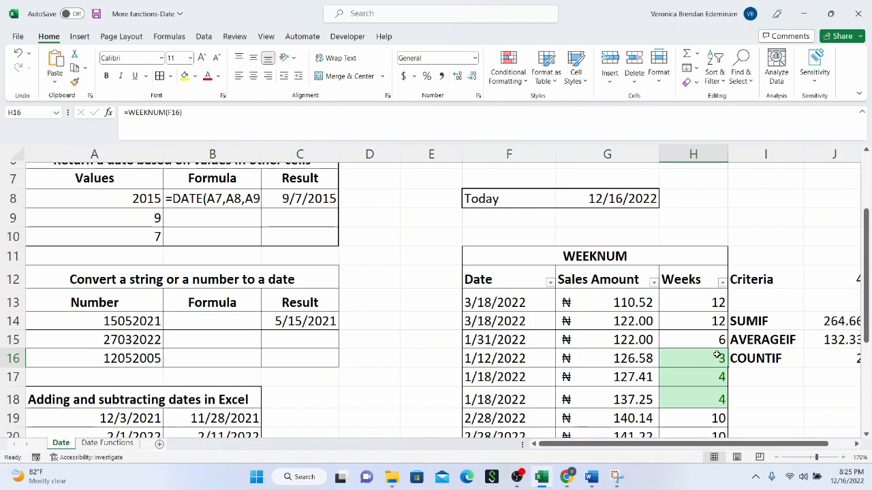
pyautogui.scroll(-2, 699, 355)
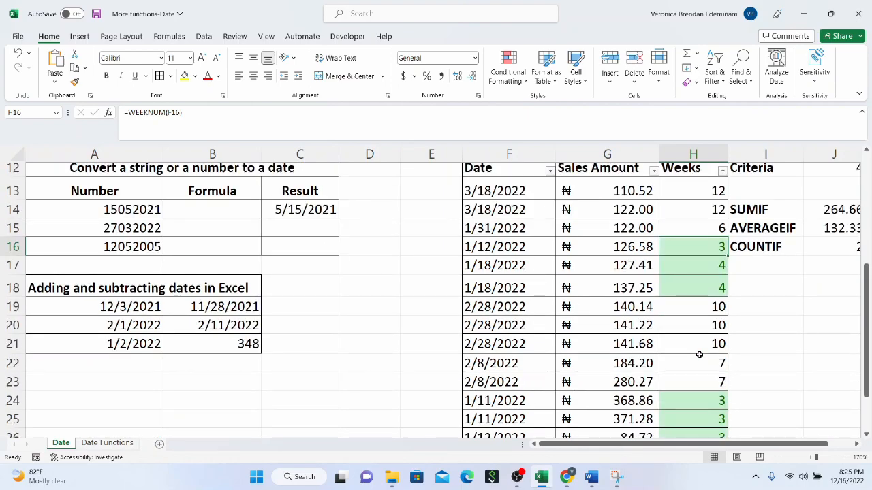